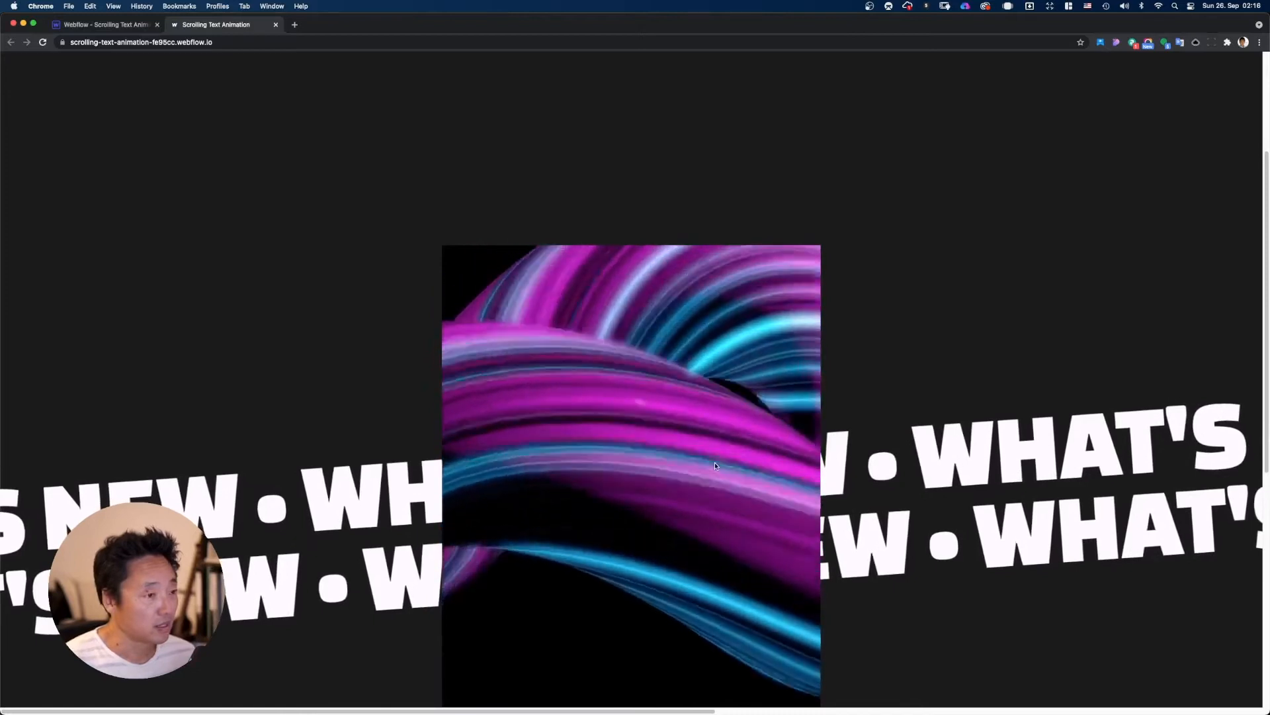
Step: Examine how the tilted text rows move on the published Scrolling Text Animation page while scrolling
scroll(715, 465, down, 1)
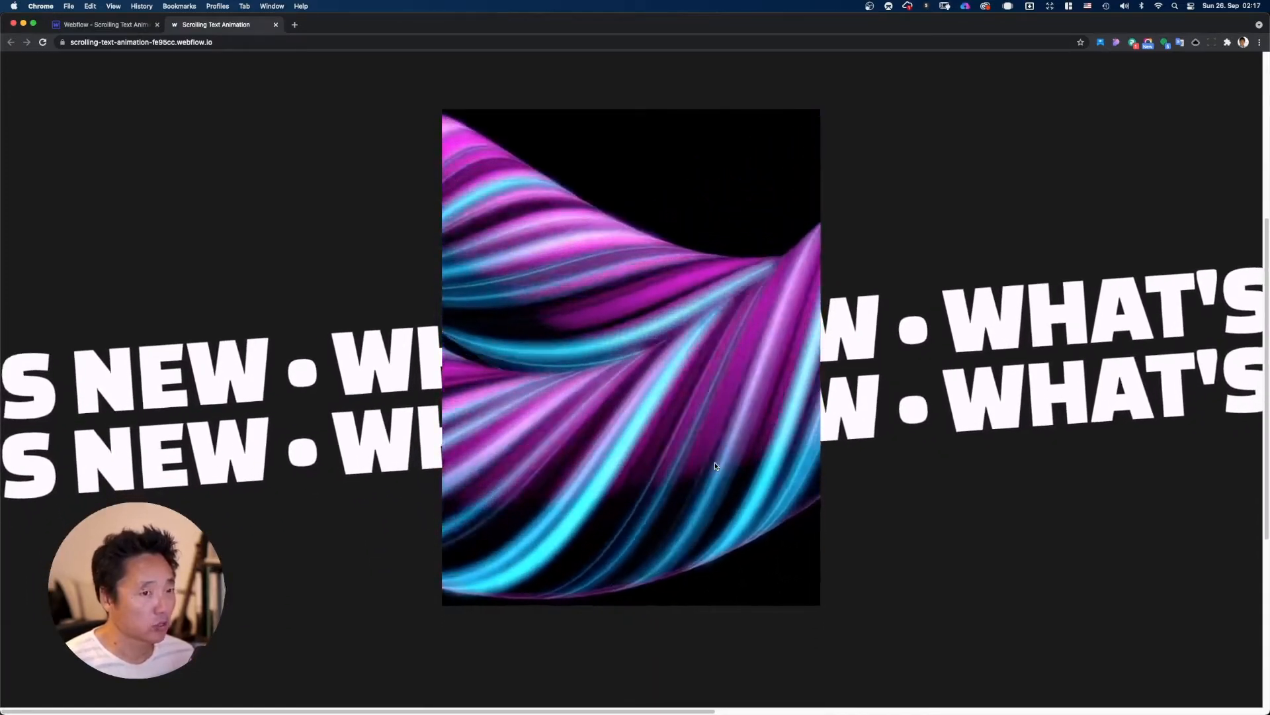
scroll(715, 466, down, 3)
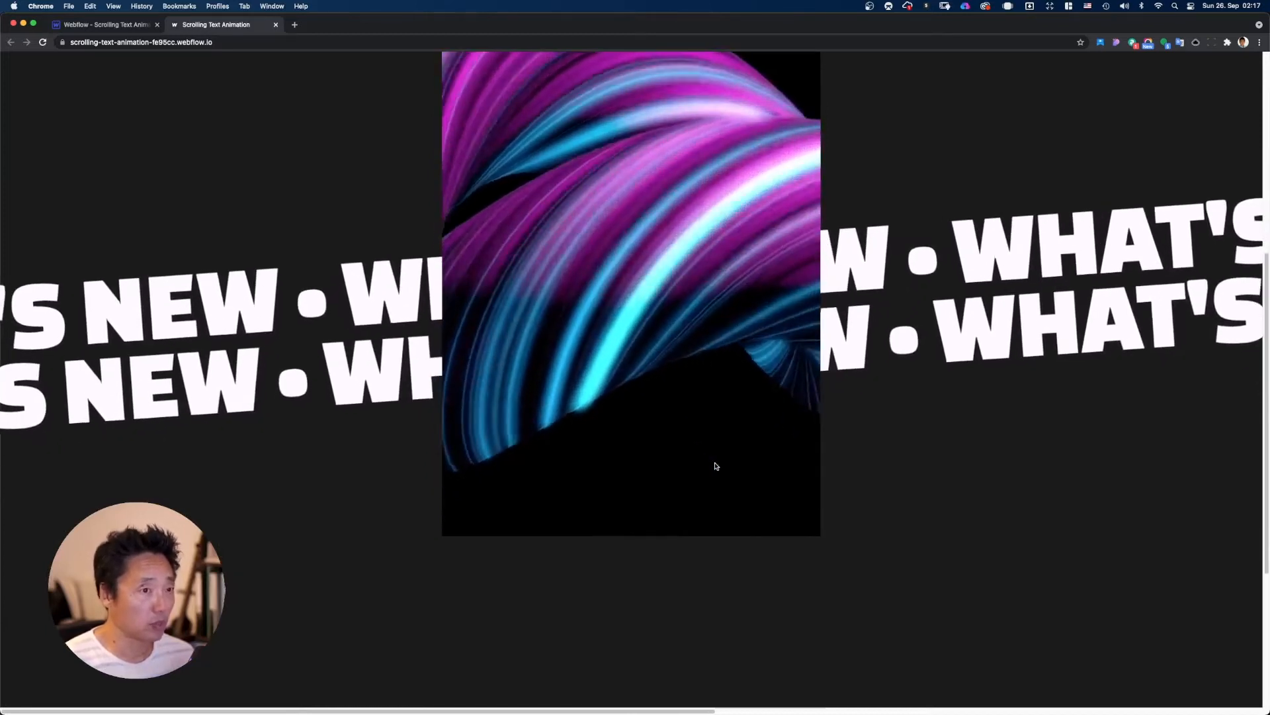
scroll(715, 466, down, 3)
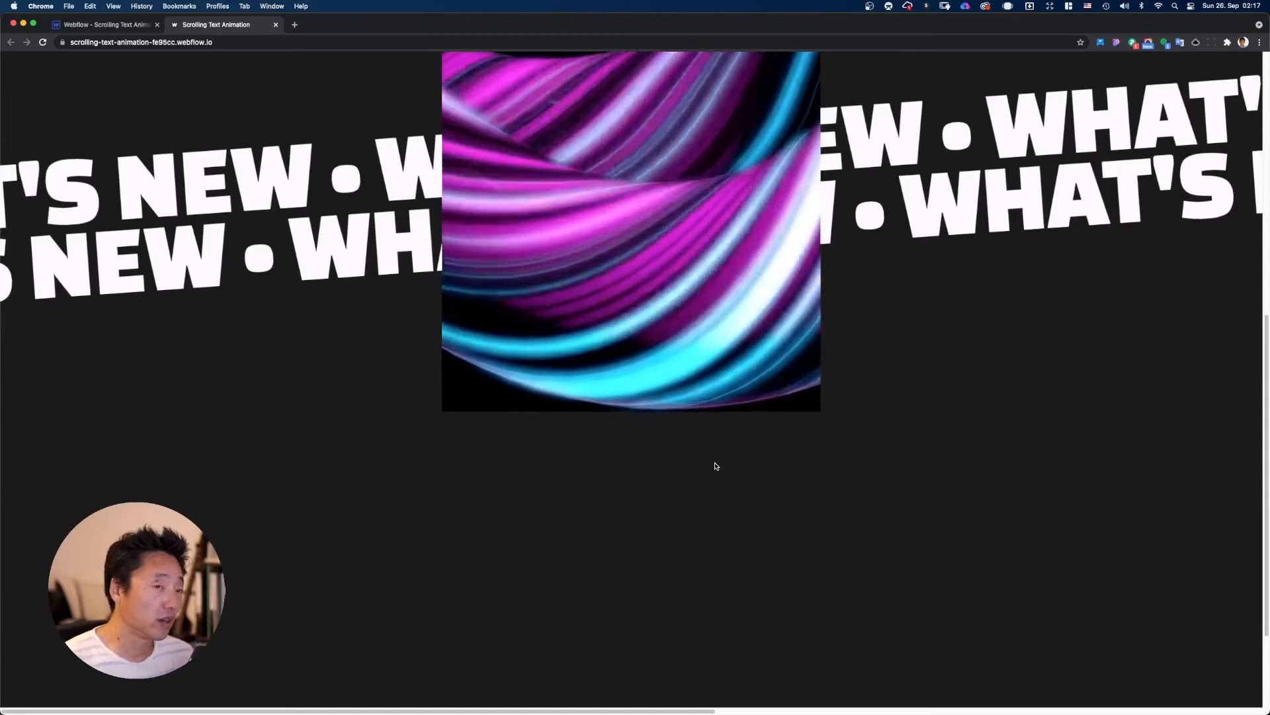
scroll(714, 466, up, 1)
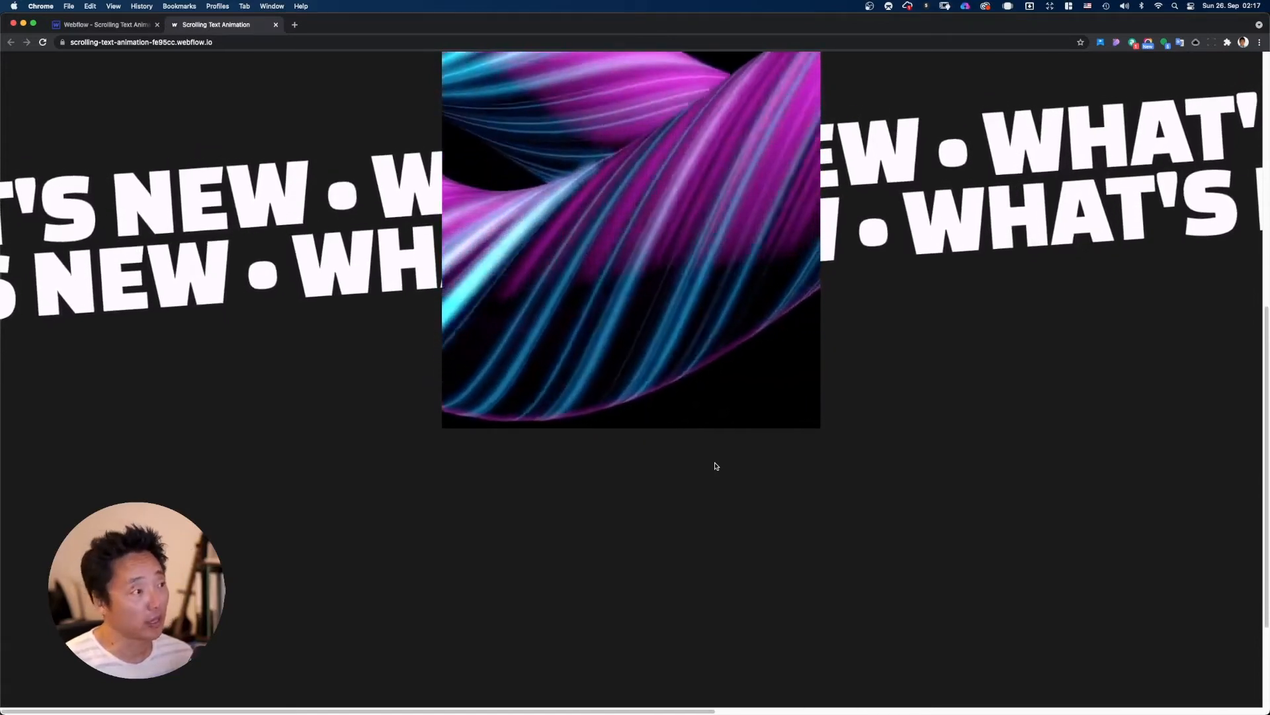
scroll(714, 466, up, 7)
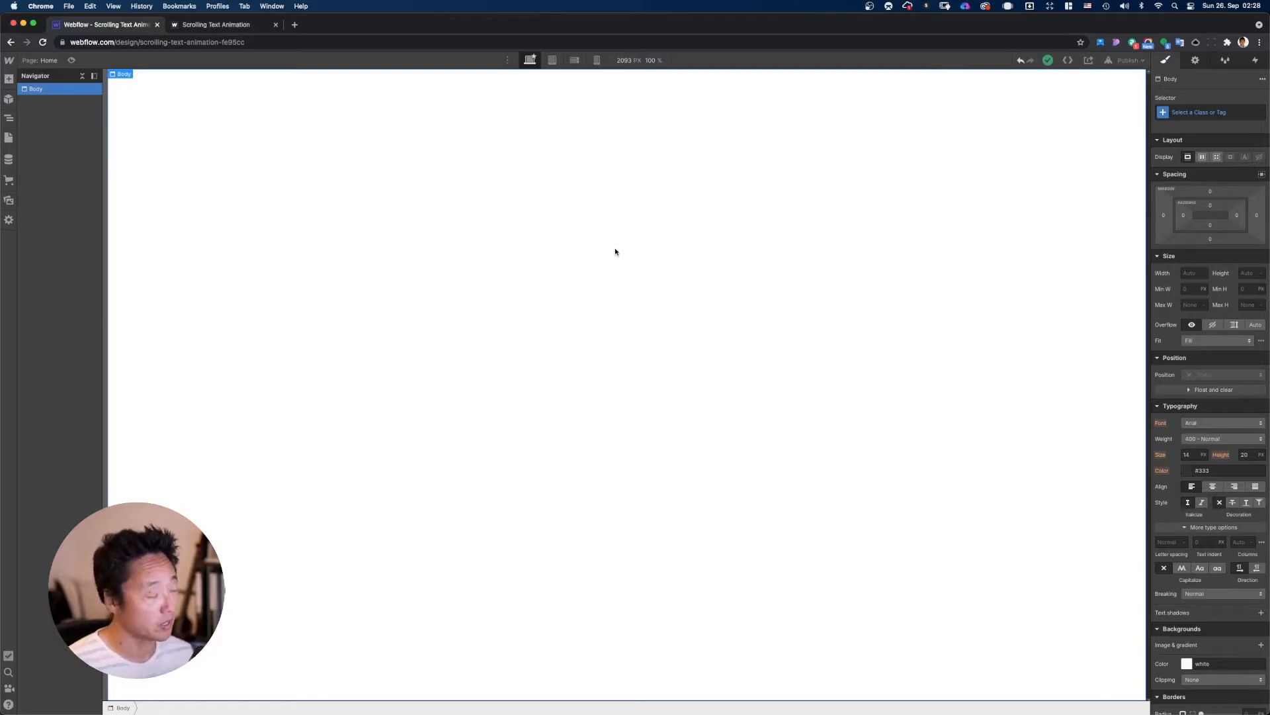
Step: Create the class bg-blk on the page's Body element
key(super+e)
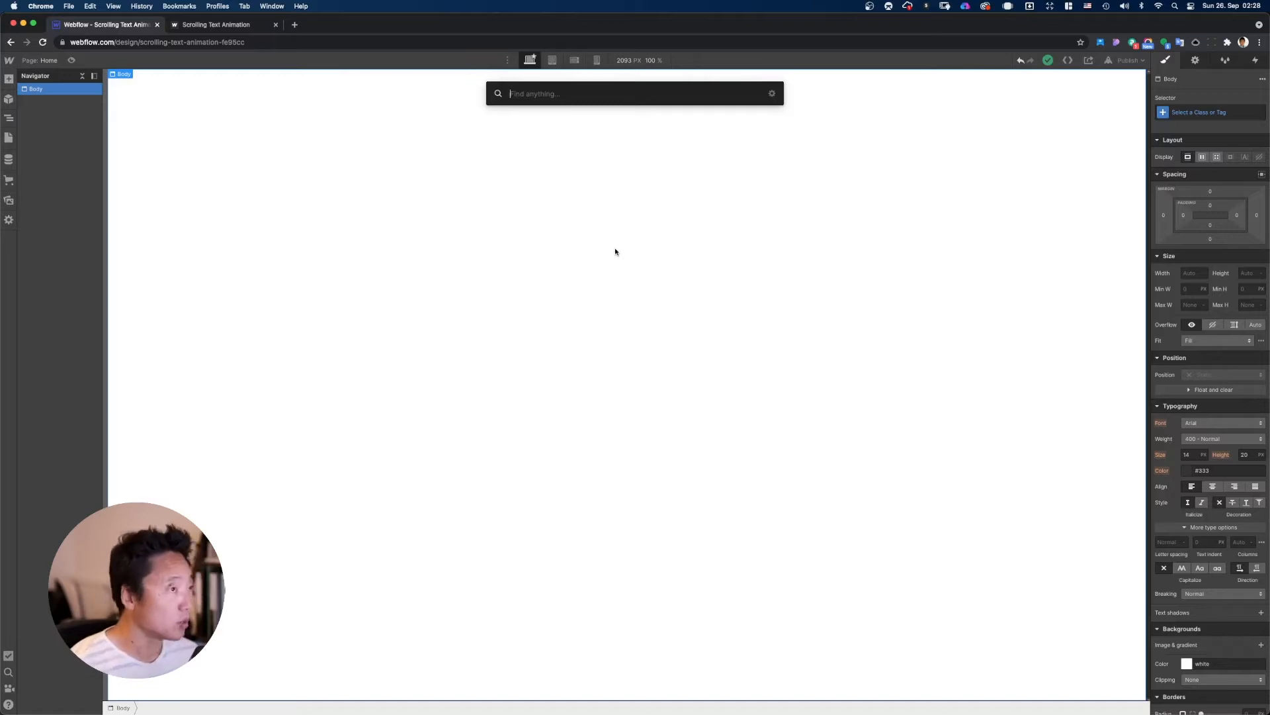
key(Escape)
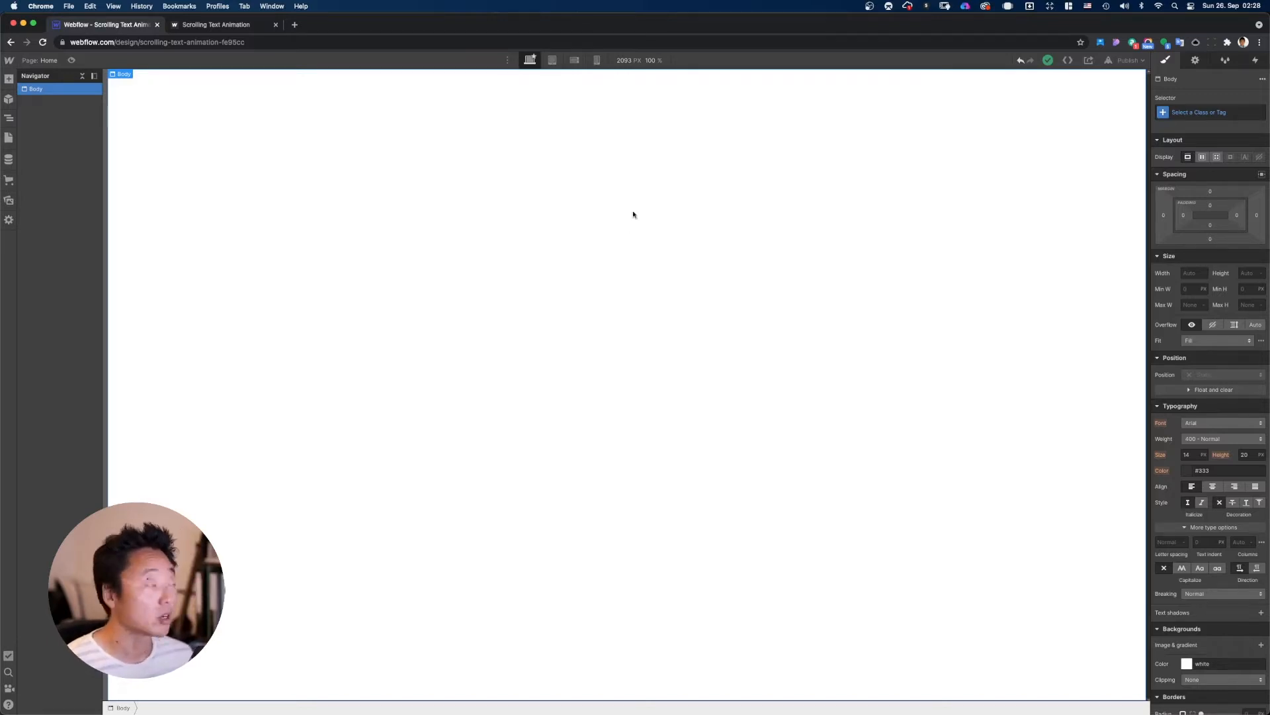
click(1188, 113)
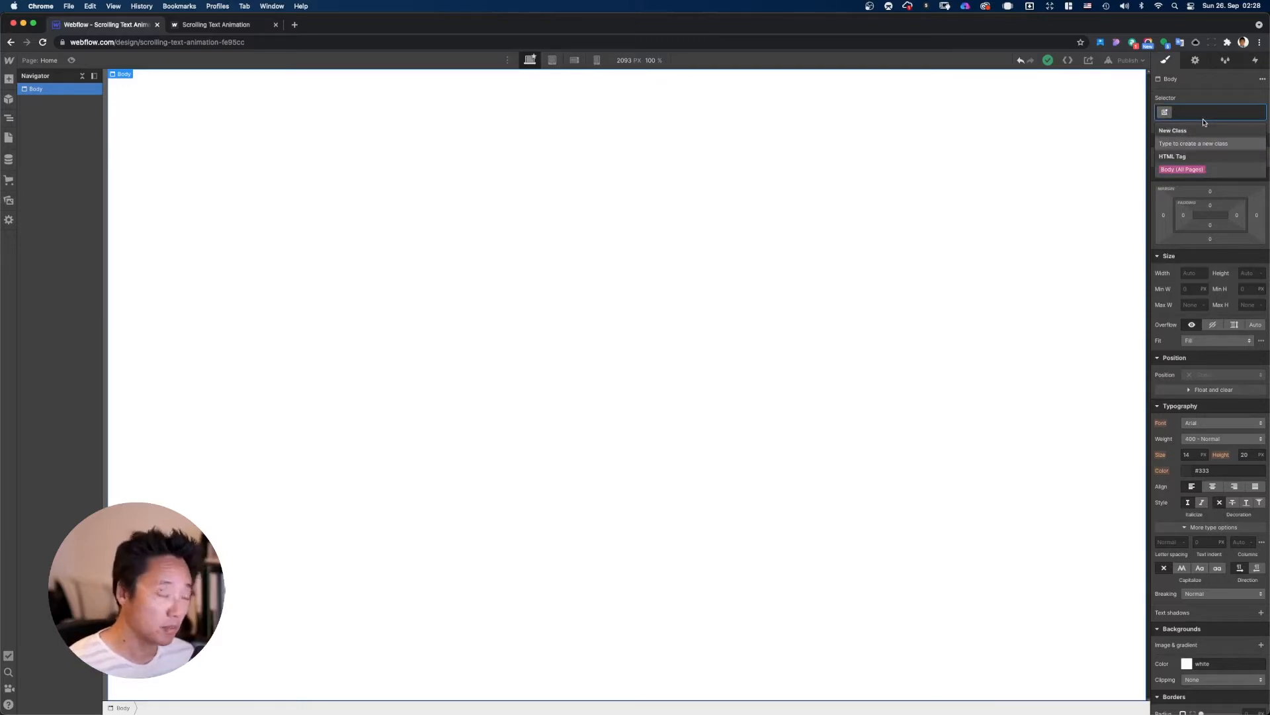
text(bg)
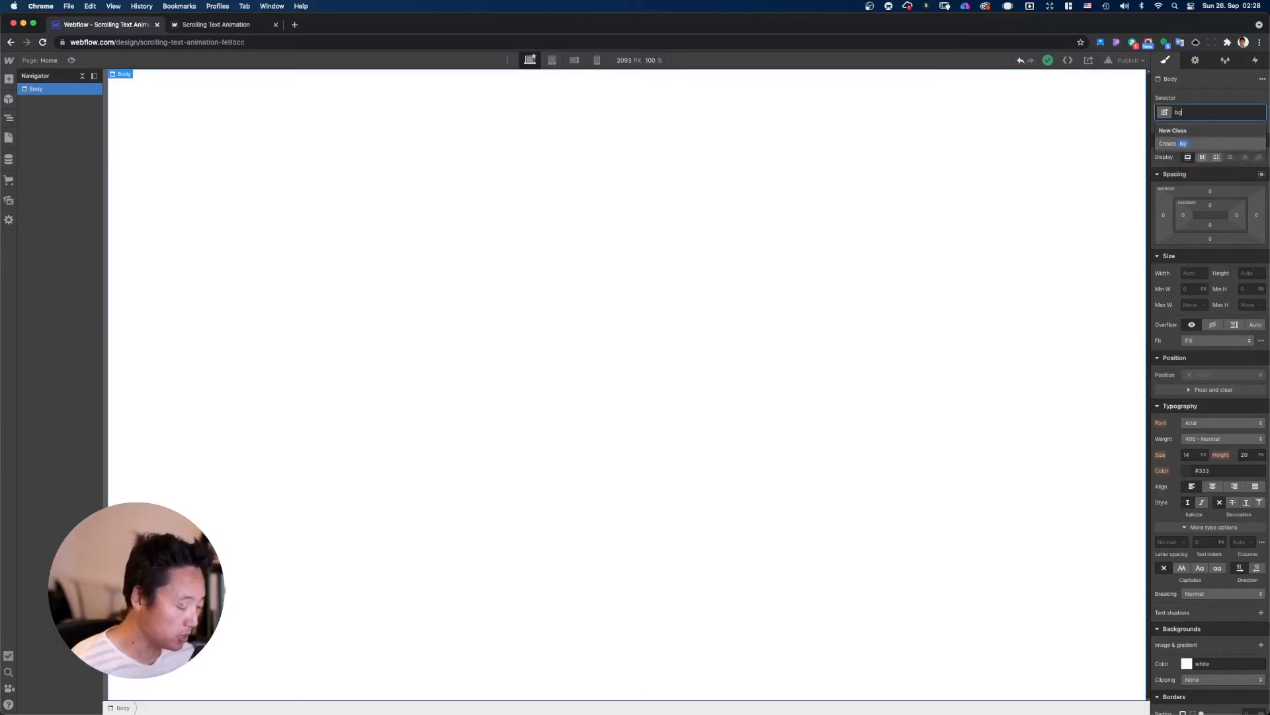
text(-blk)
key(Return)
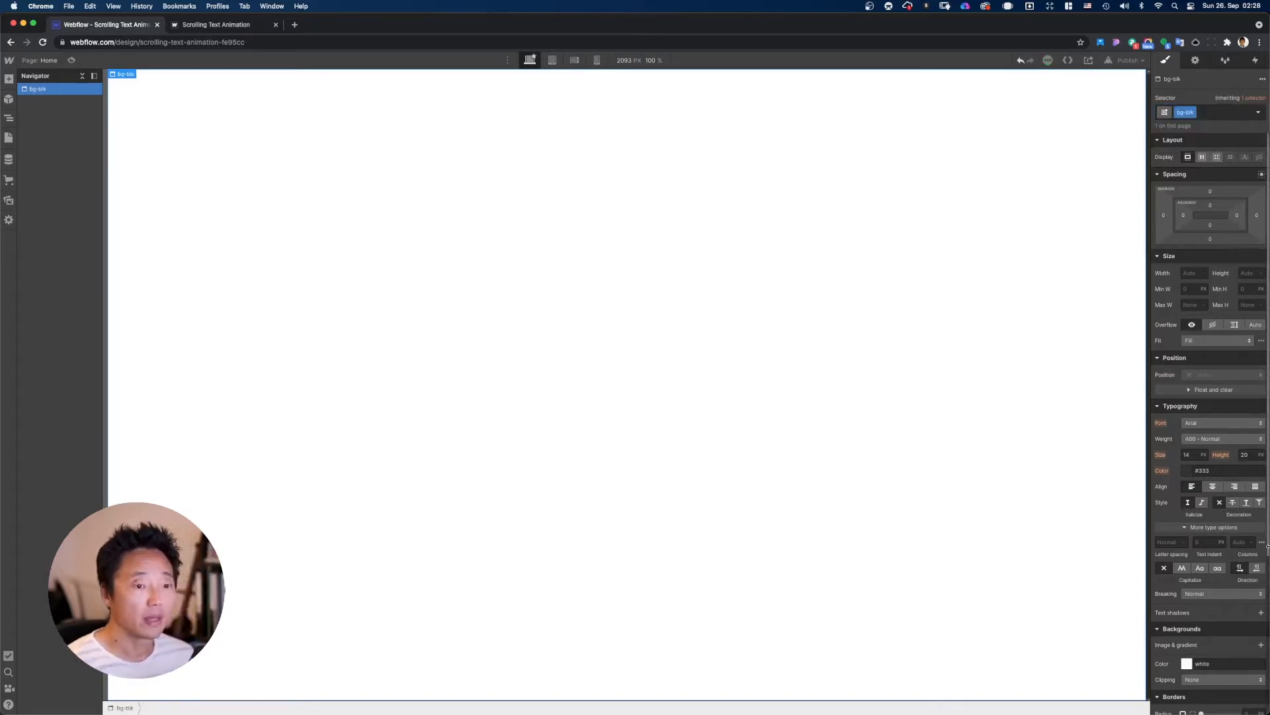
Step: Set the background color of the bg-blk body to black
scroll(1200, 540, down, 2)
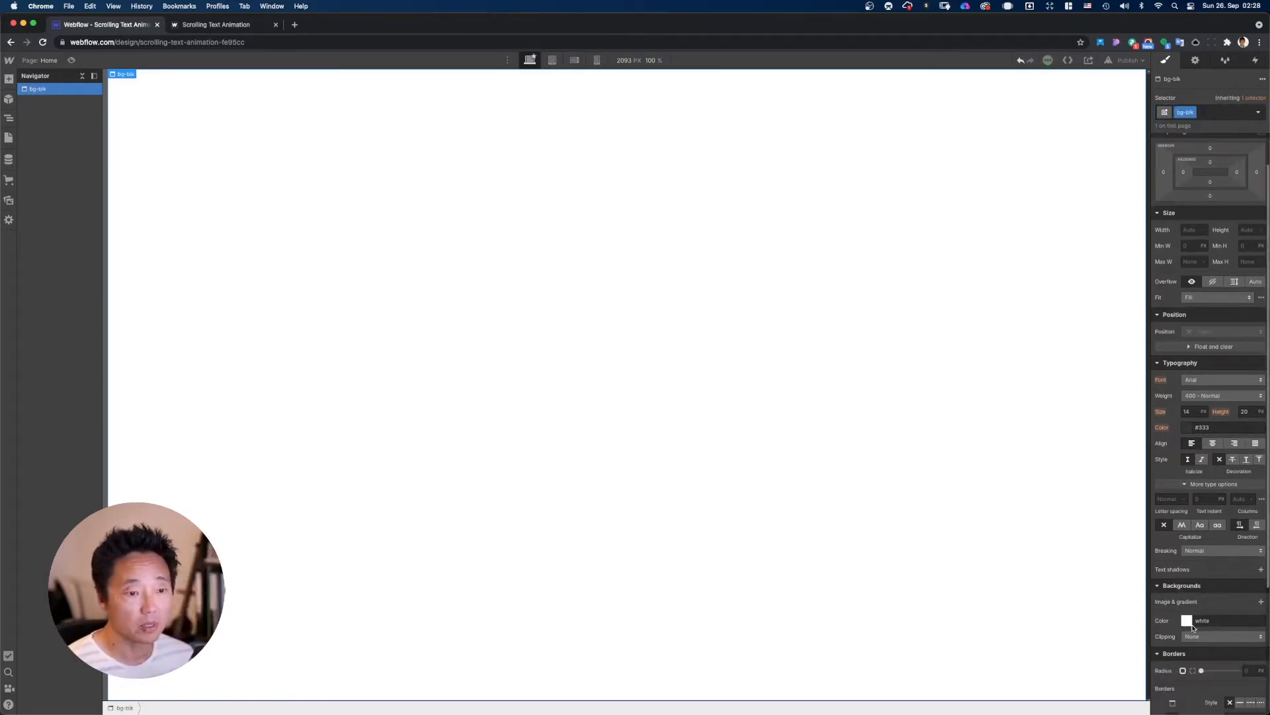
click(1195, 622)
drag(1170, 532, 1138, 548)
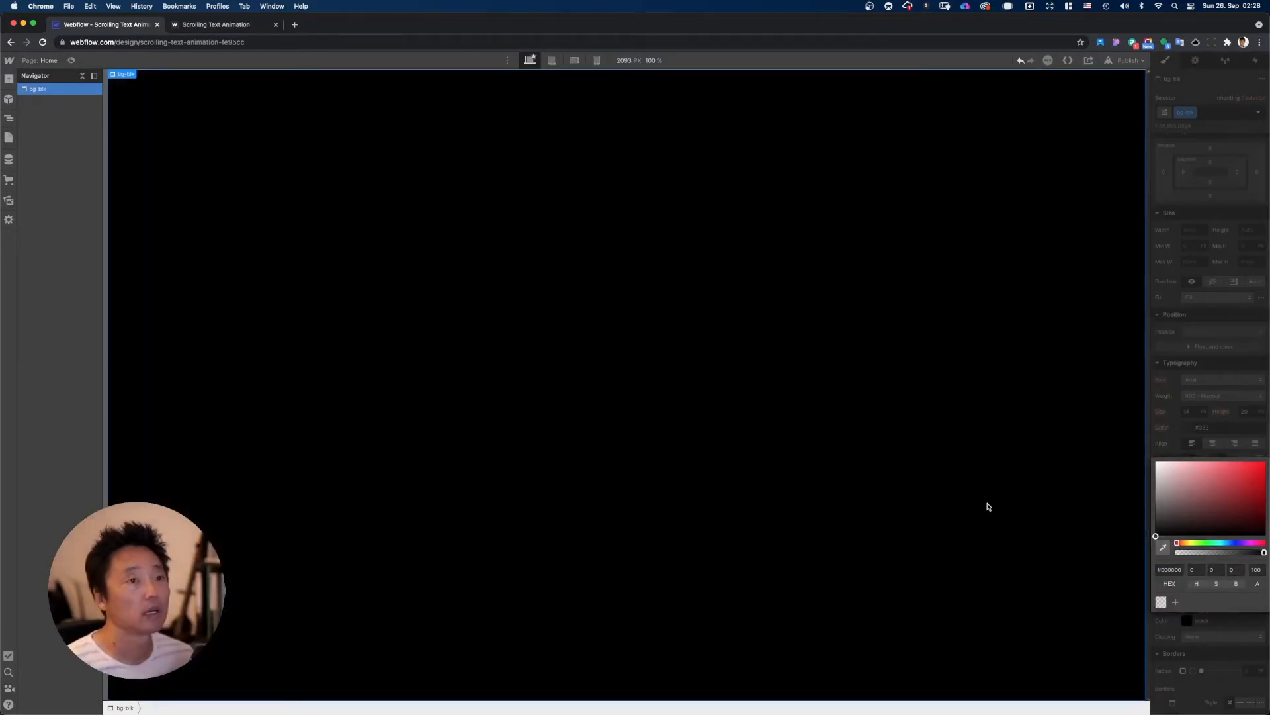
click(1167, 404)
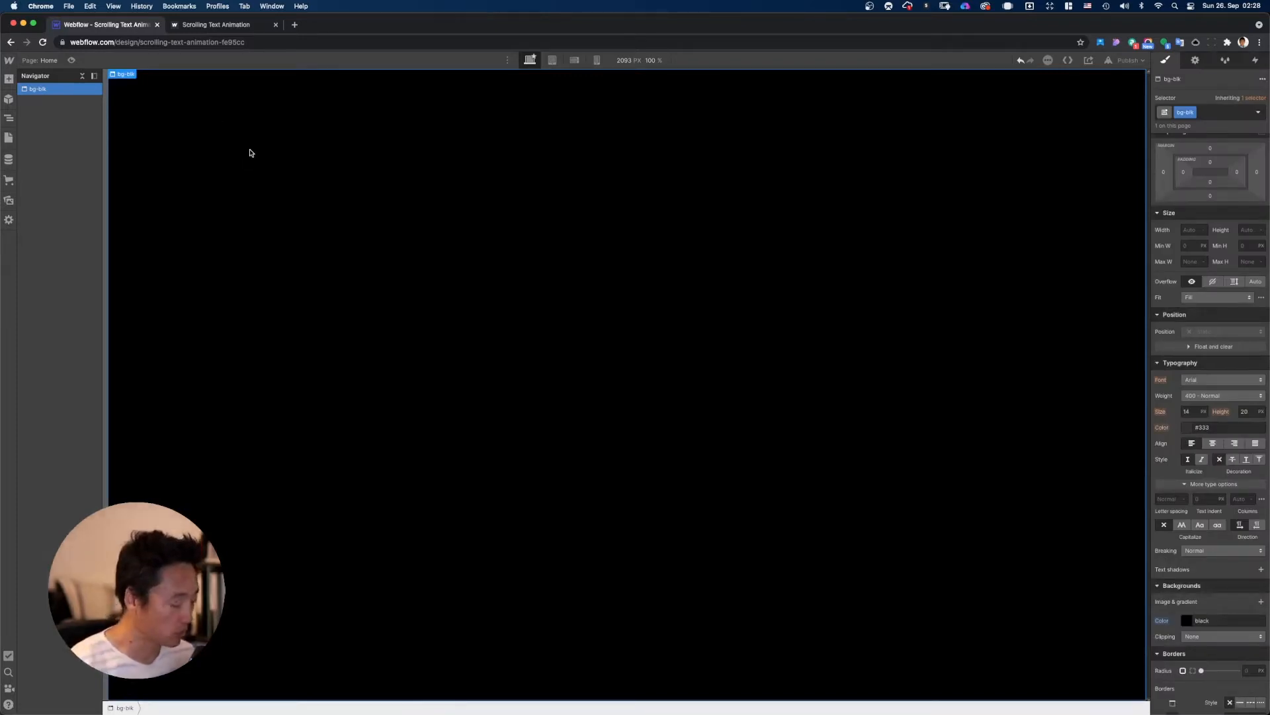
Step: Add a div block inside the body and give it the new class wrapper
key(ctrl+k)
text(div)
key(Return)
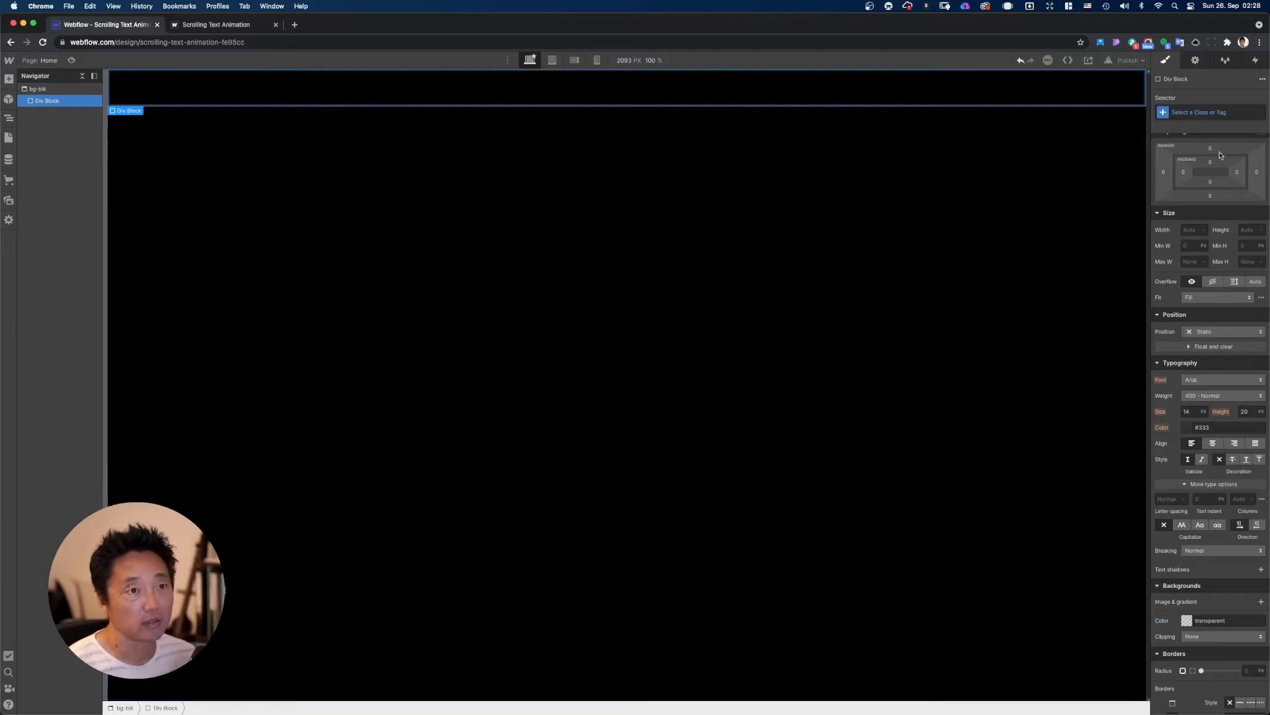
click(1204, 113)
text(wrapper)
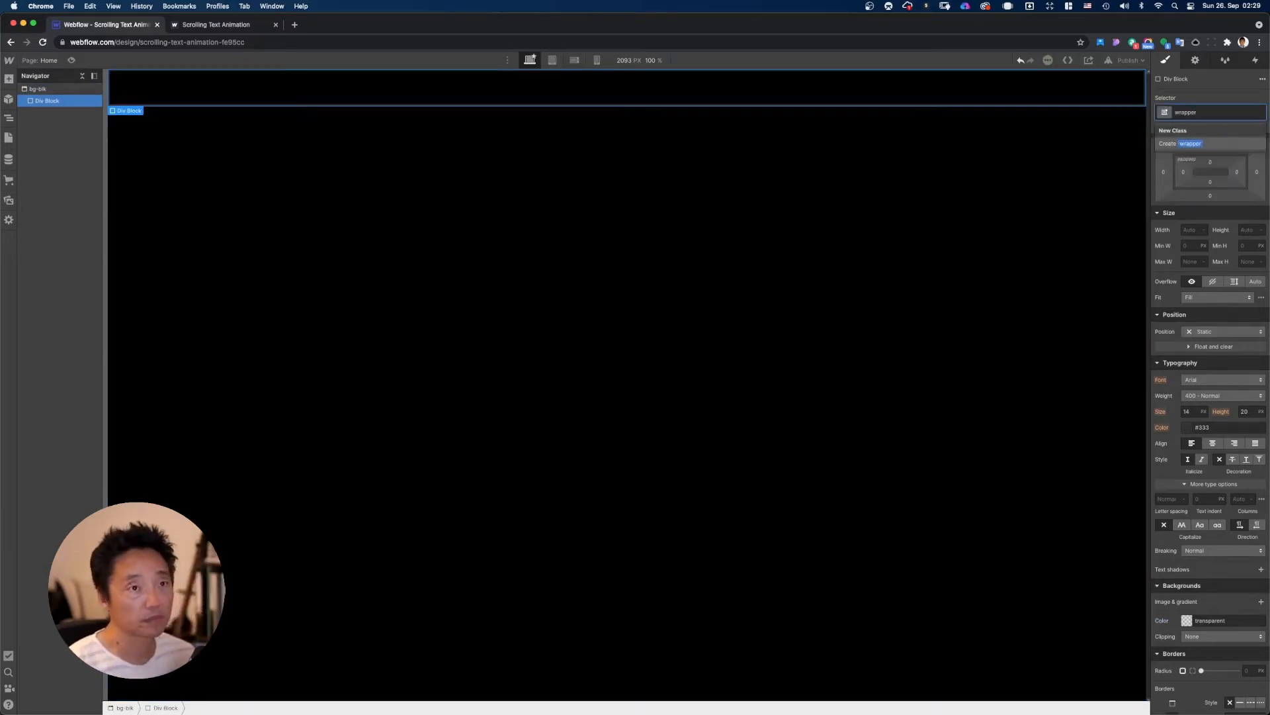
key(Return)
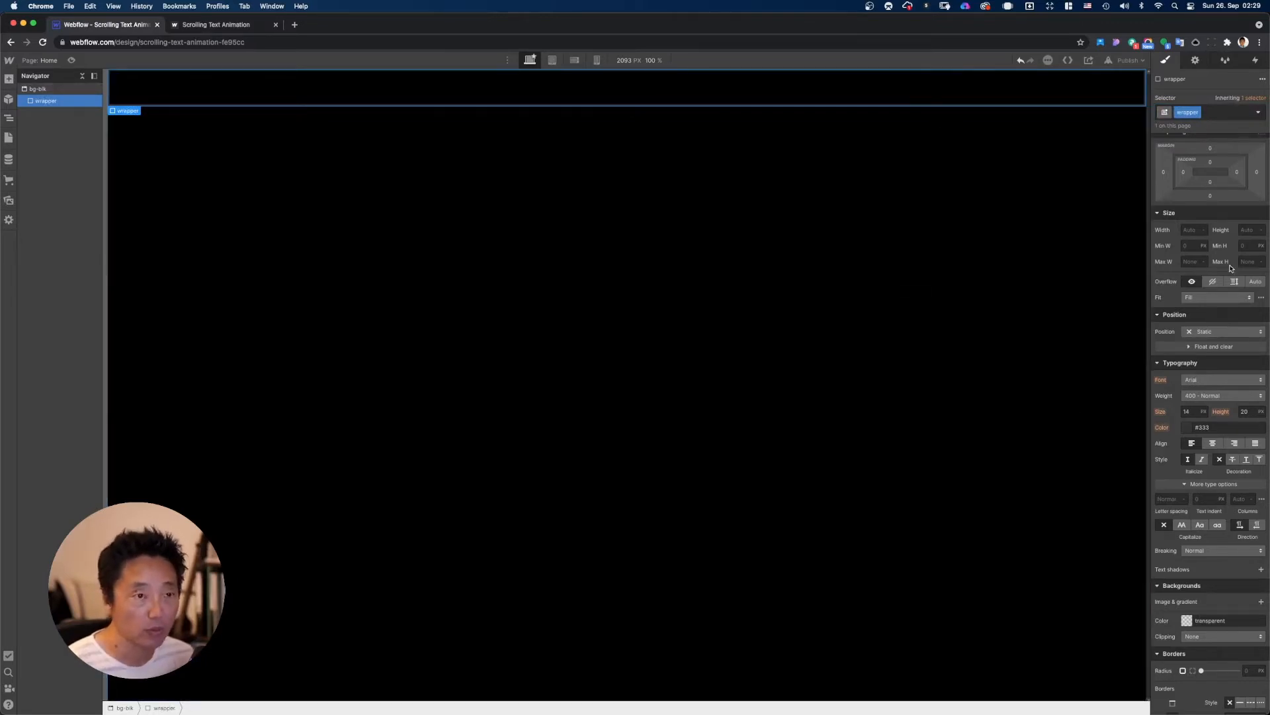
Step: Make the wrapper a vertical flexbox with its children centered in both align and justify
scroll(1215, 399, up, 4)
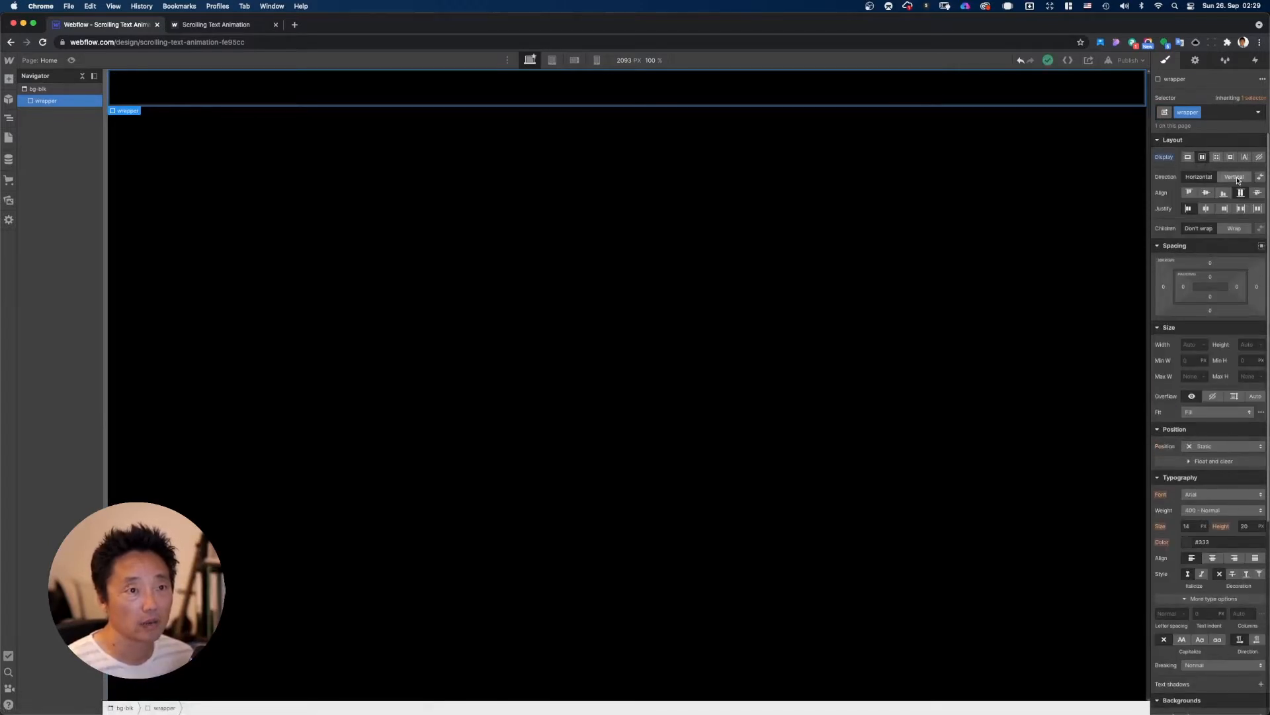
click(1235, 177)
click(1207, 192)
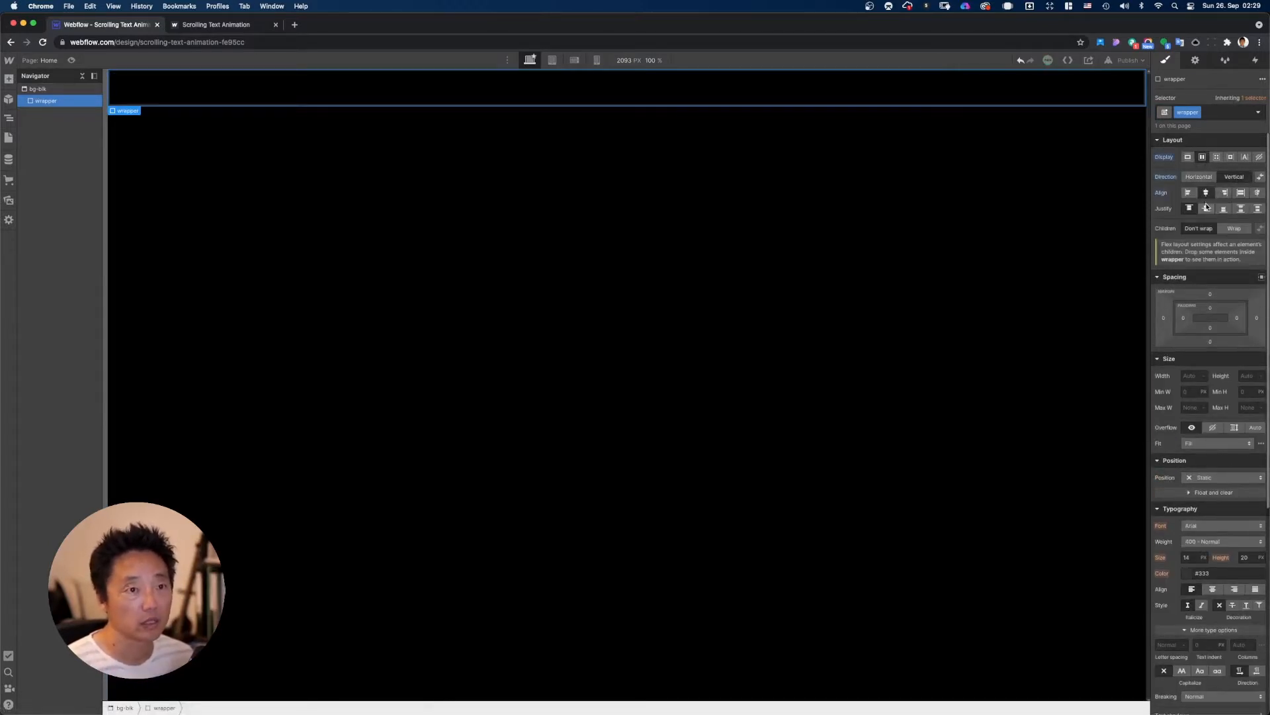
click(1206, 210)
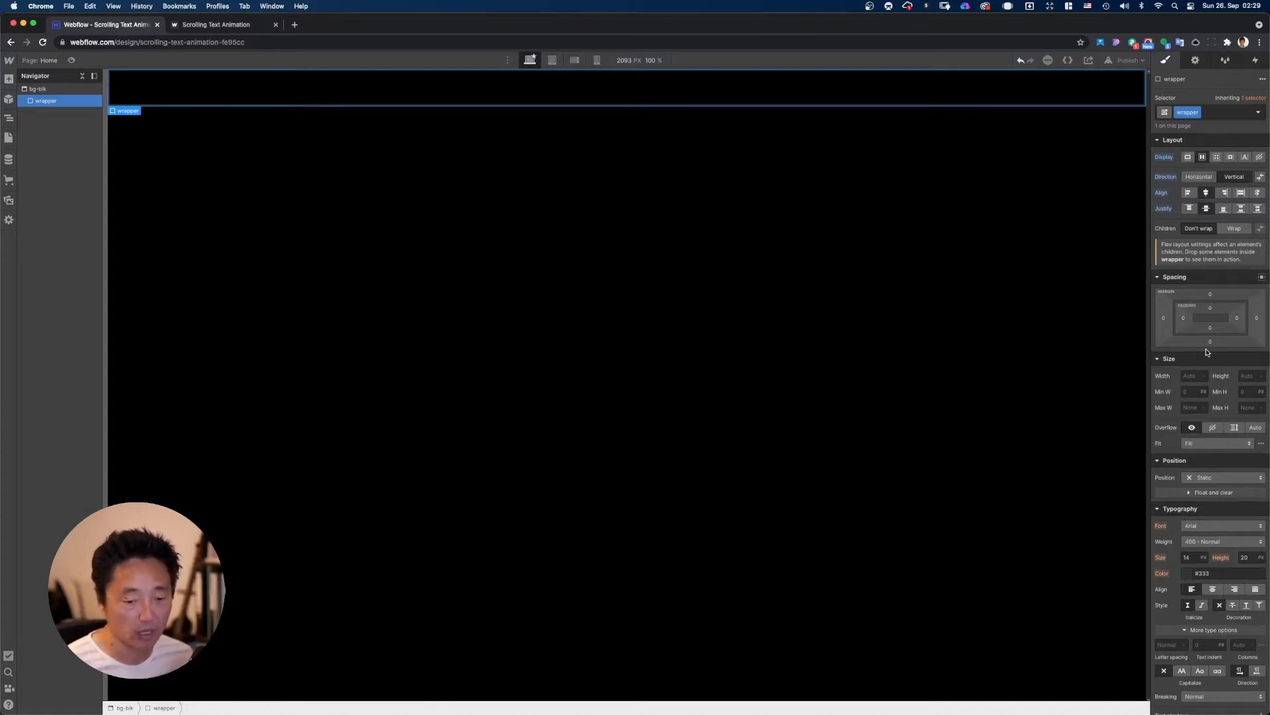
Step: Set the wrapper's height to 200vh and its position to Relative
click(1249, 375)
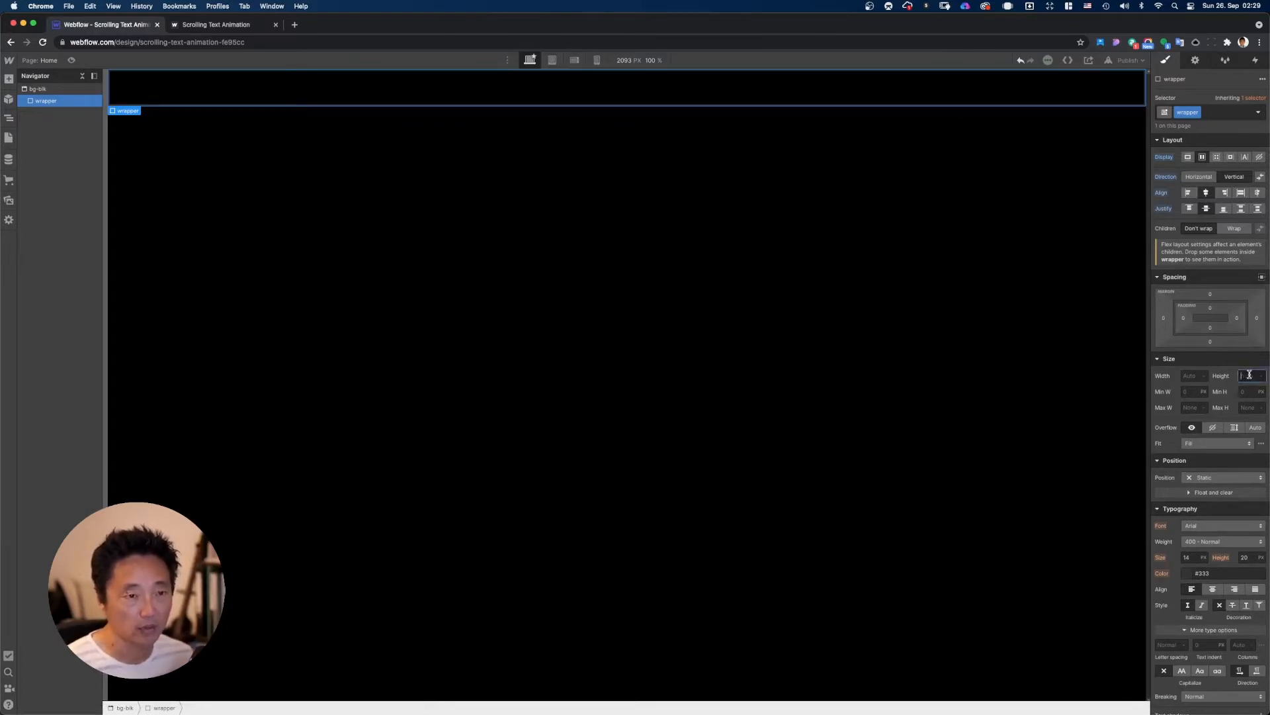
text(20)
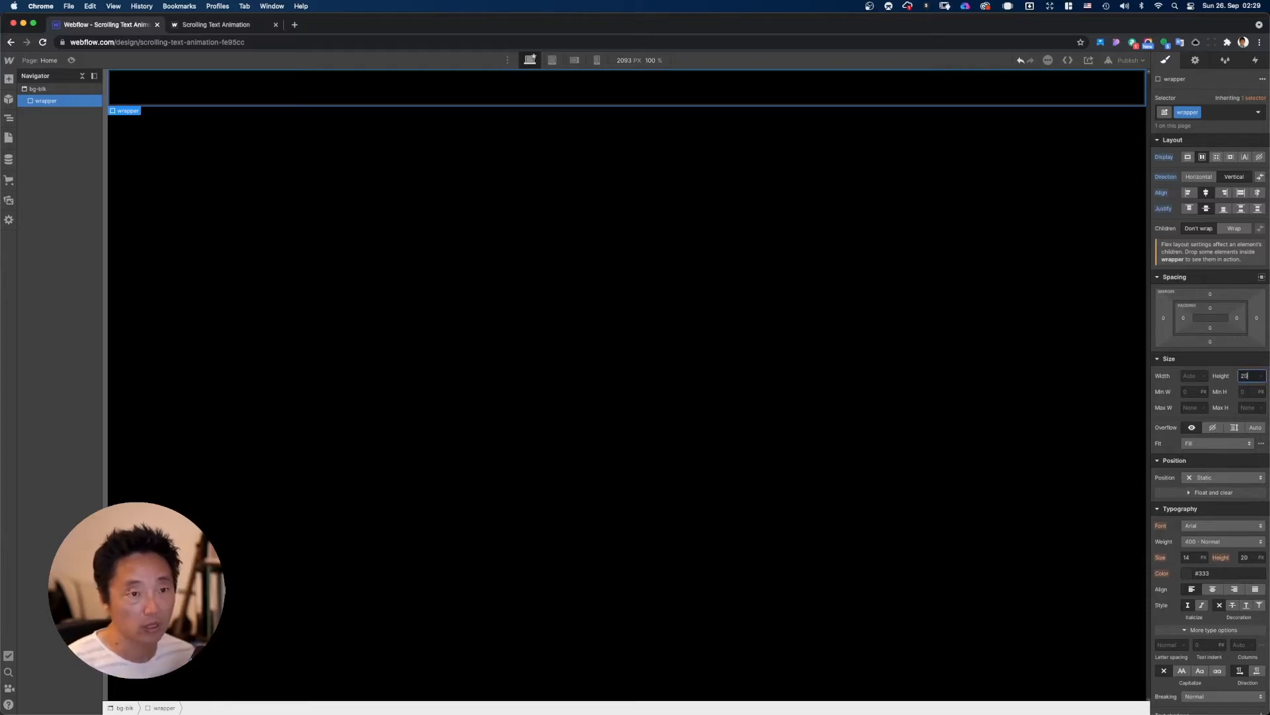
text(0vh)
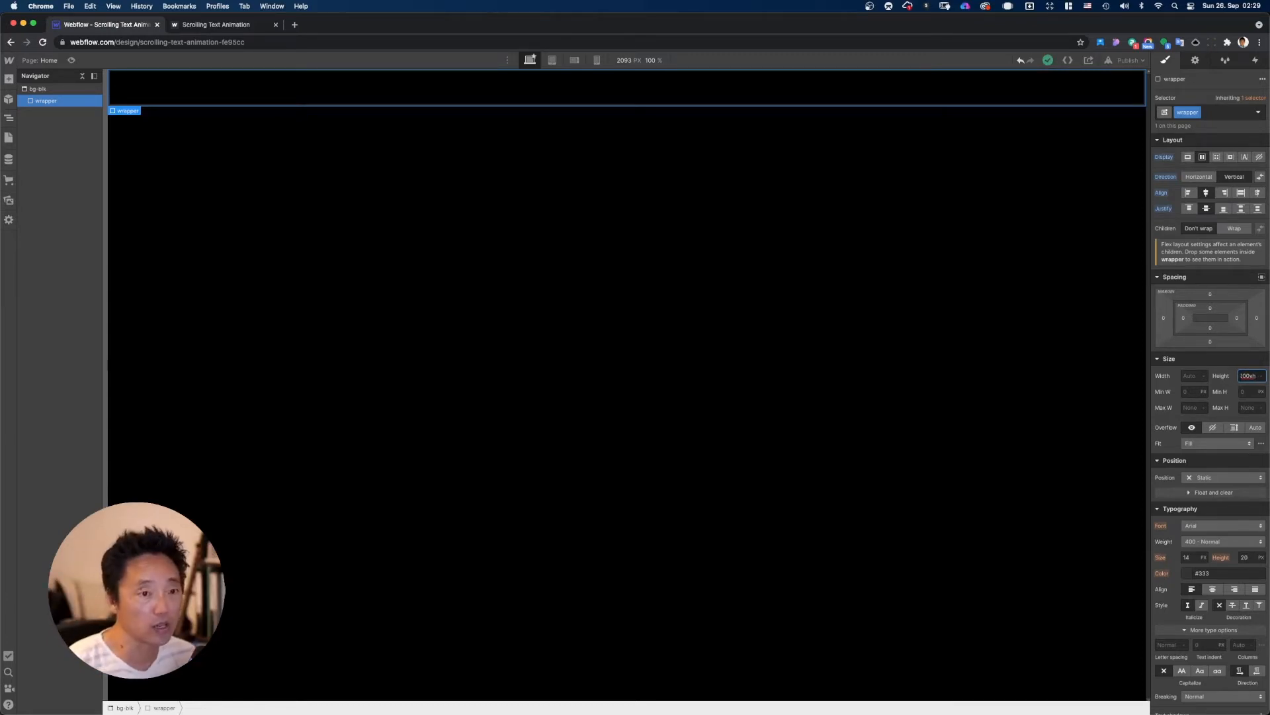
key(Return)
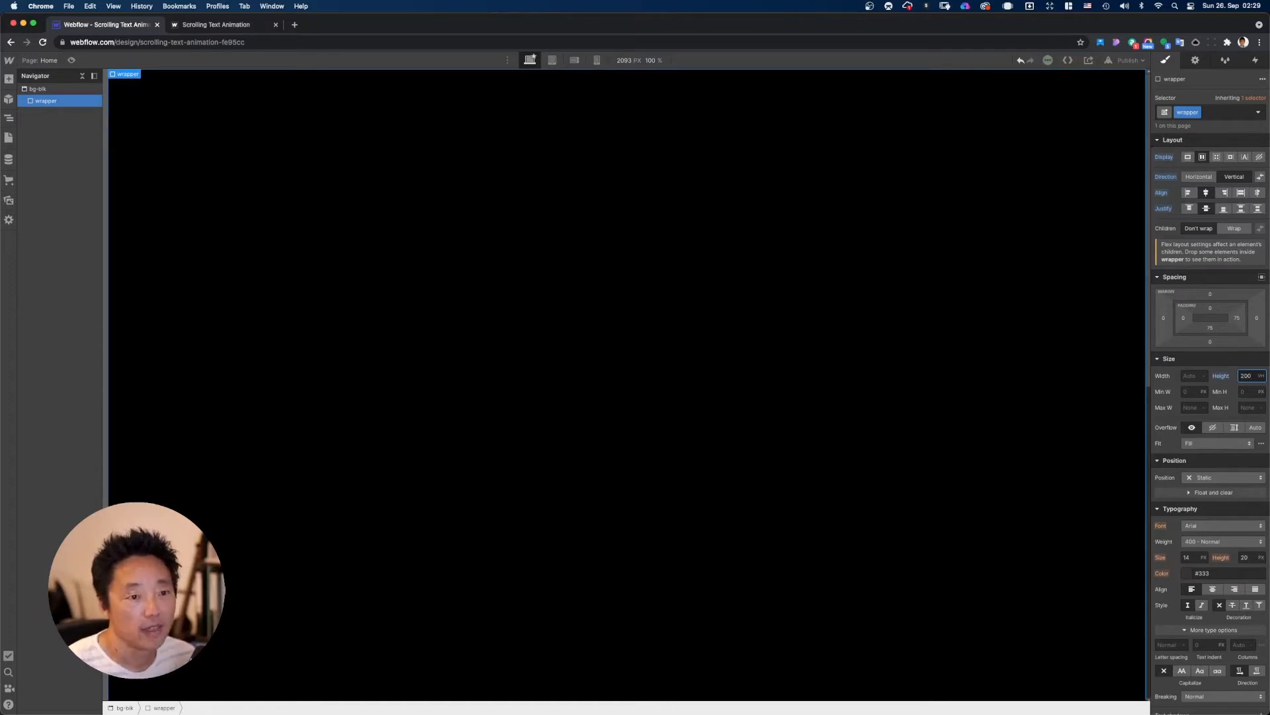
click(1220, 477)
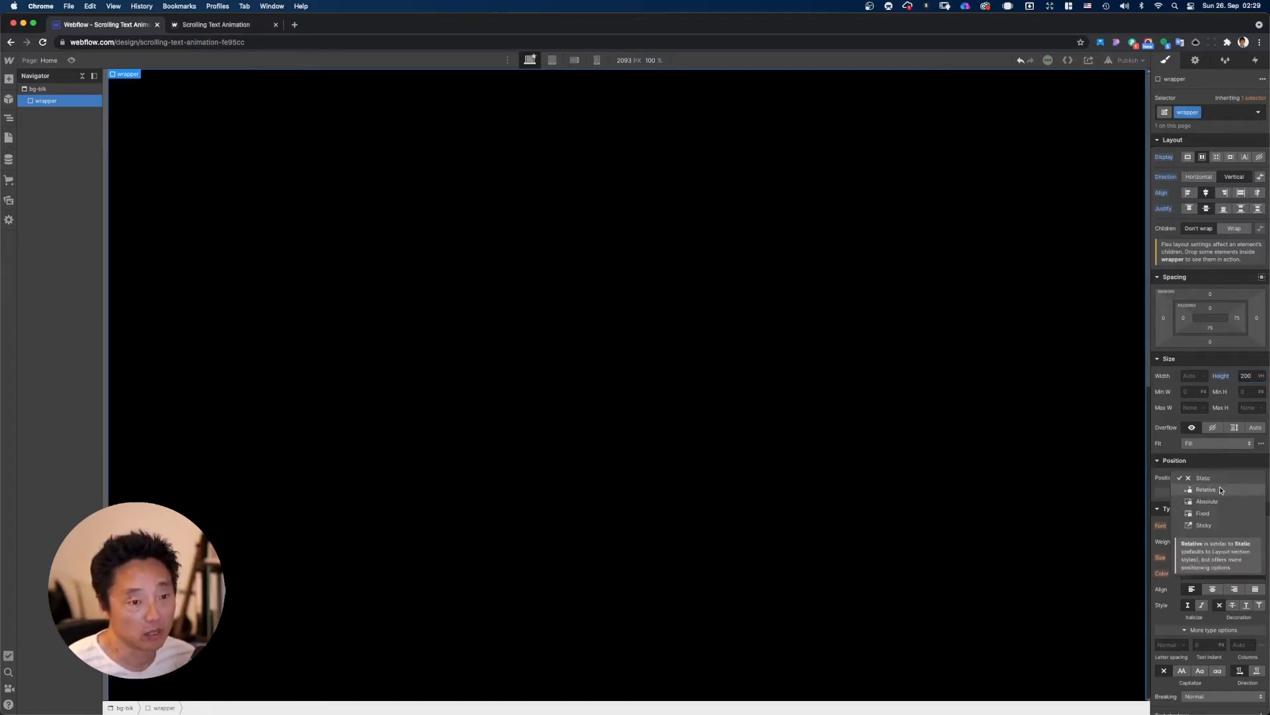
click(1220, 489)
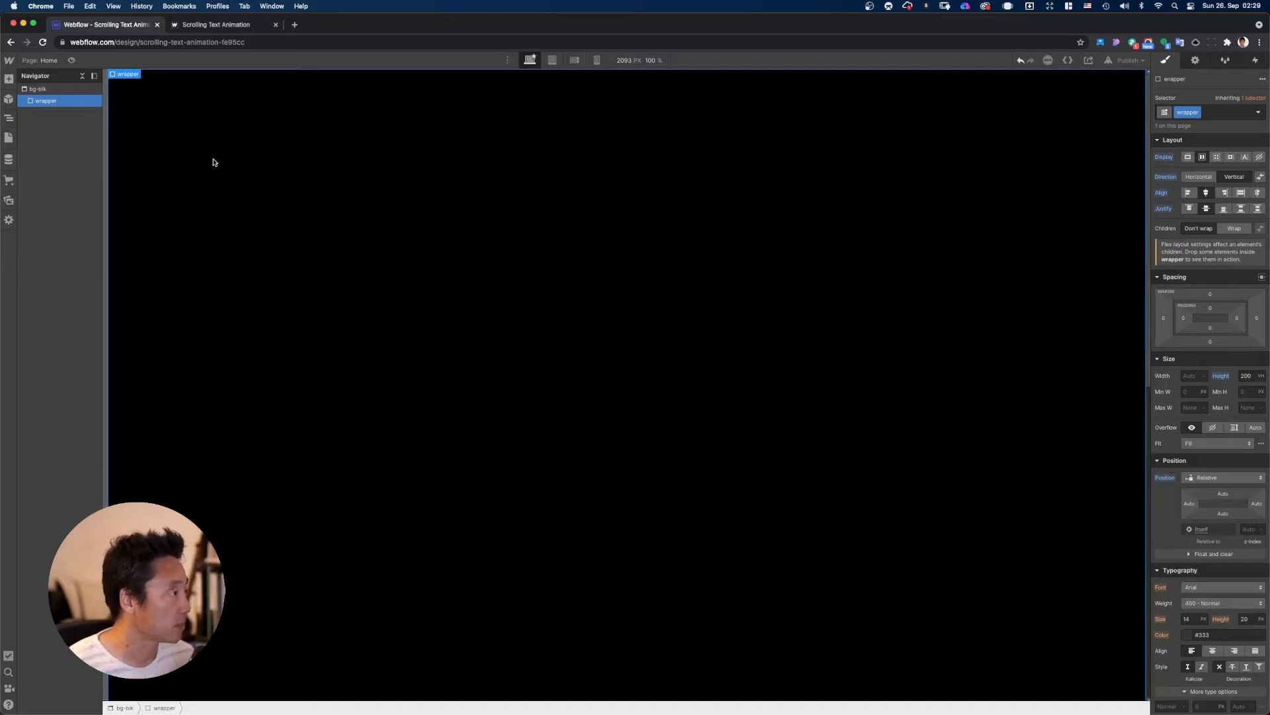
Step: Add a div block inside the wrapper and give it the new class scroll-item
key(super+e)
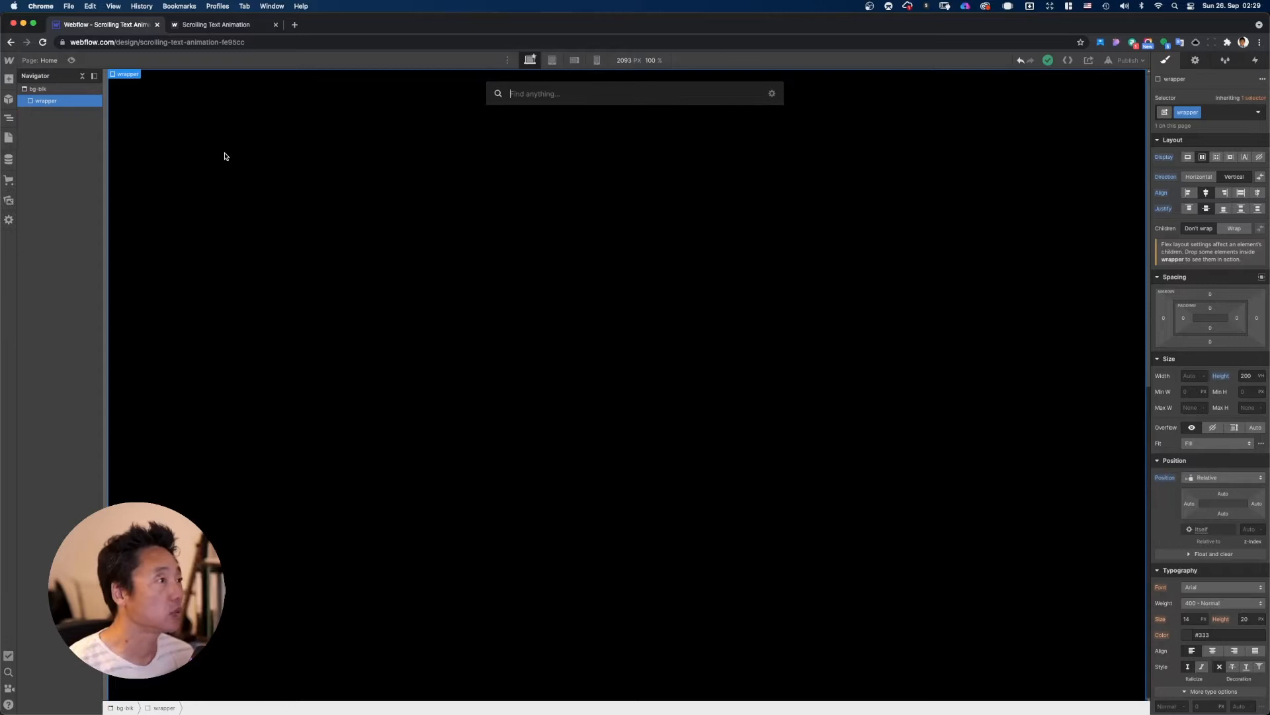
text(di)
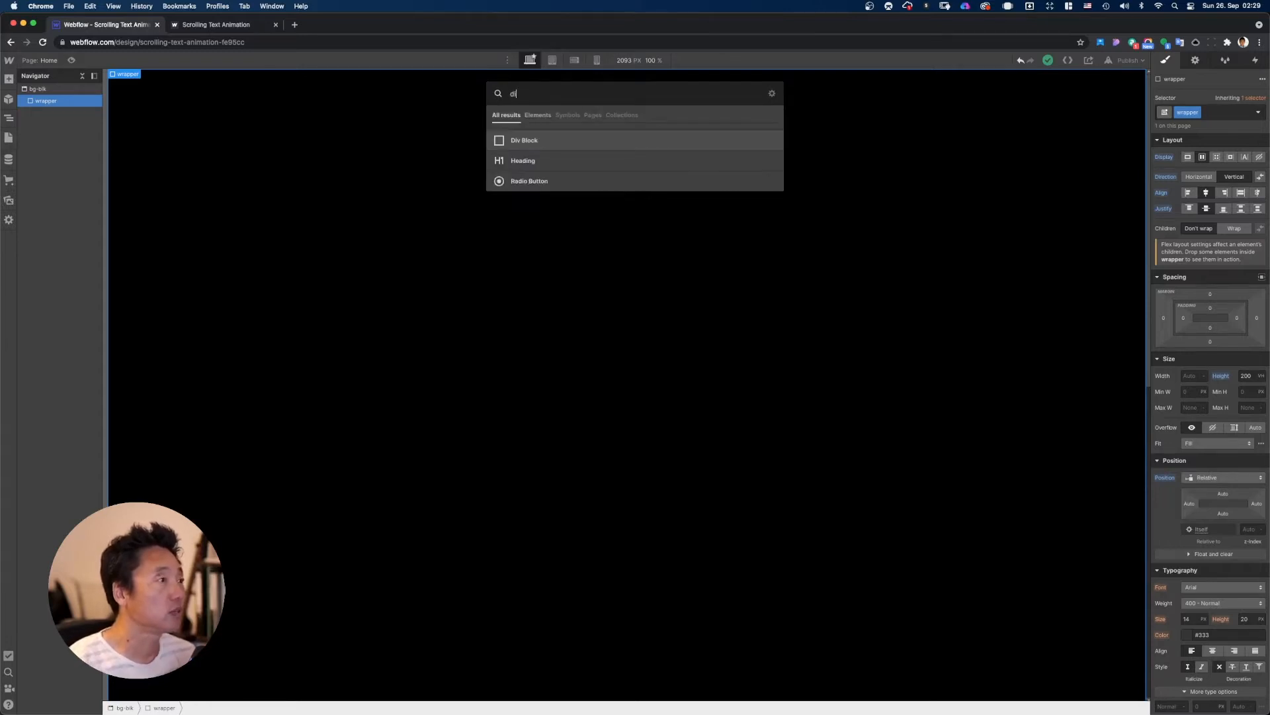
key(Return)
scroll(429, 379, down, 3)
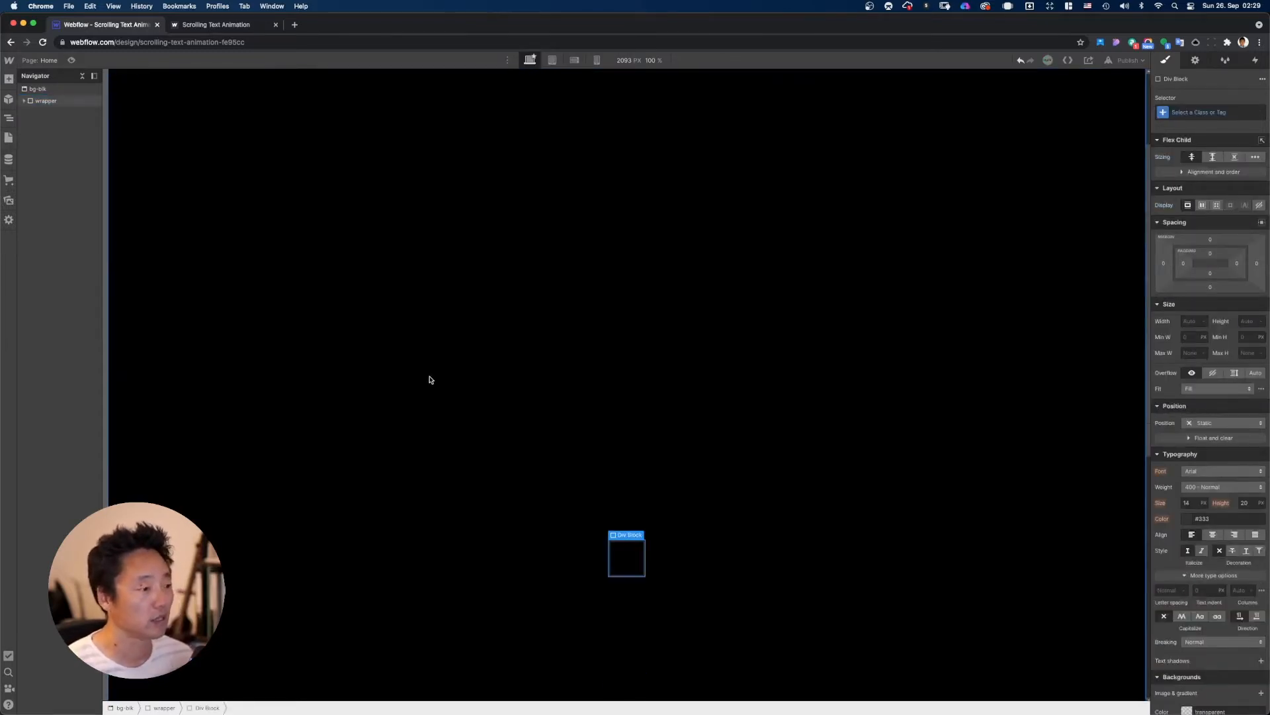
click(1192, 111)
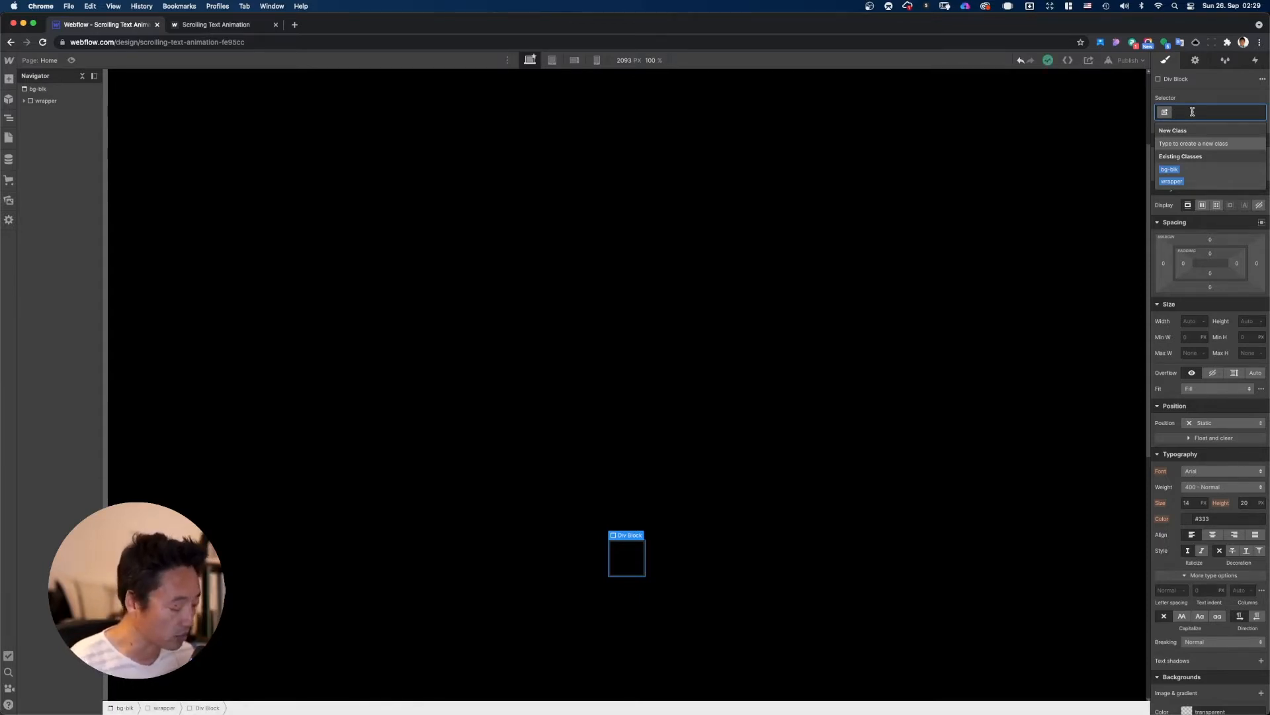
text(scroll-)
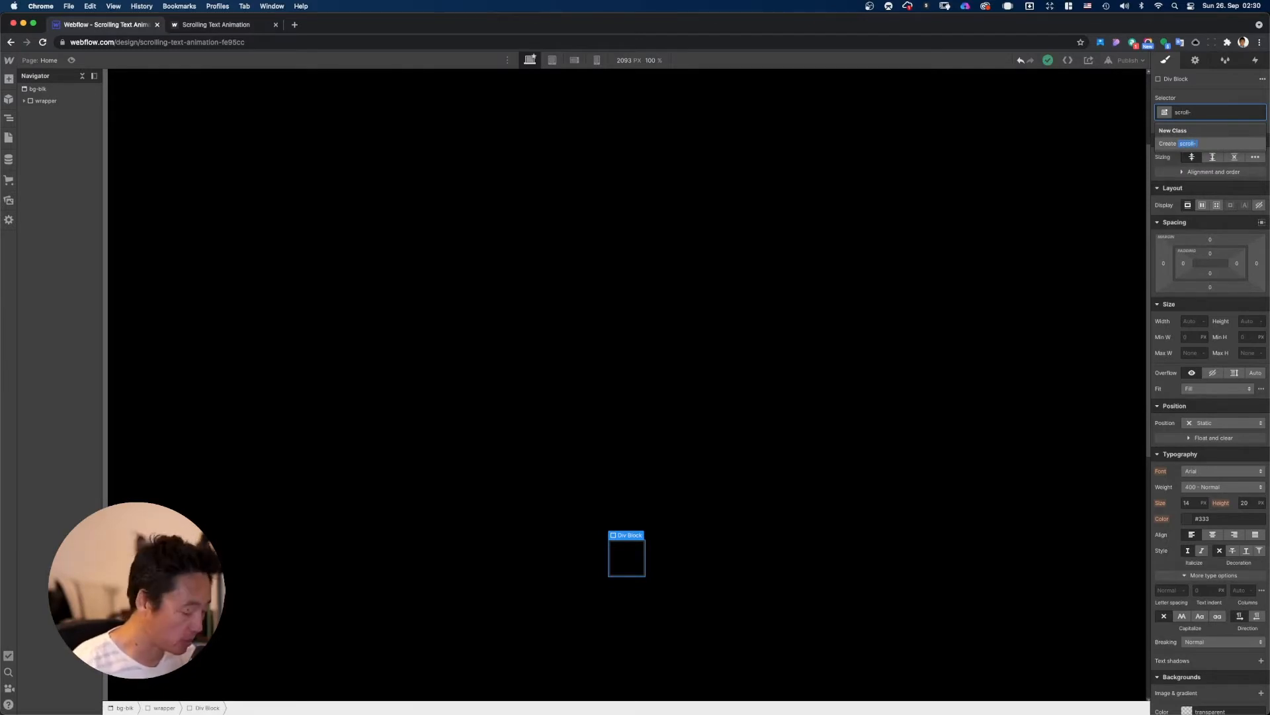
text(item)
key(Return)
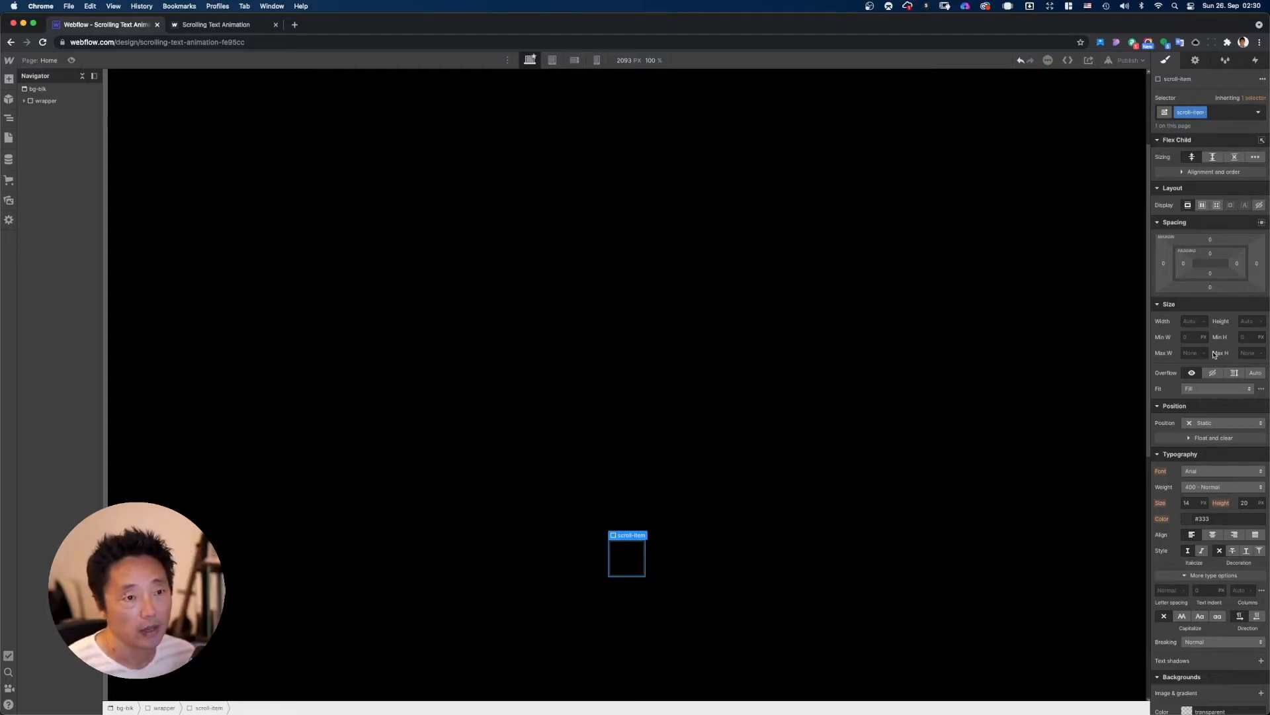
Step: Make scroll-item a vertical flexbox centered in both align and justify, with a width of 100%
click(1203, 206)
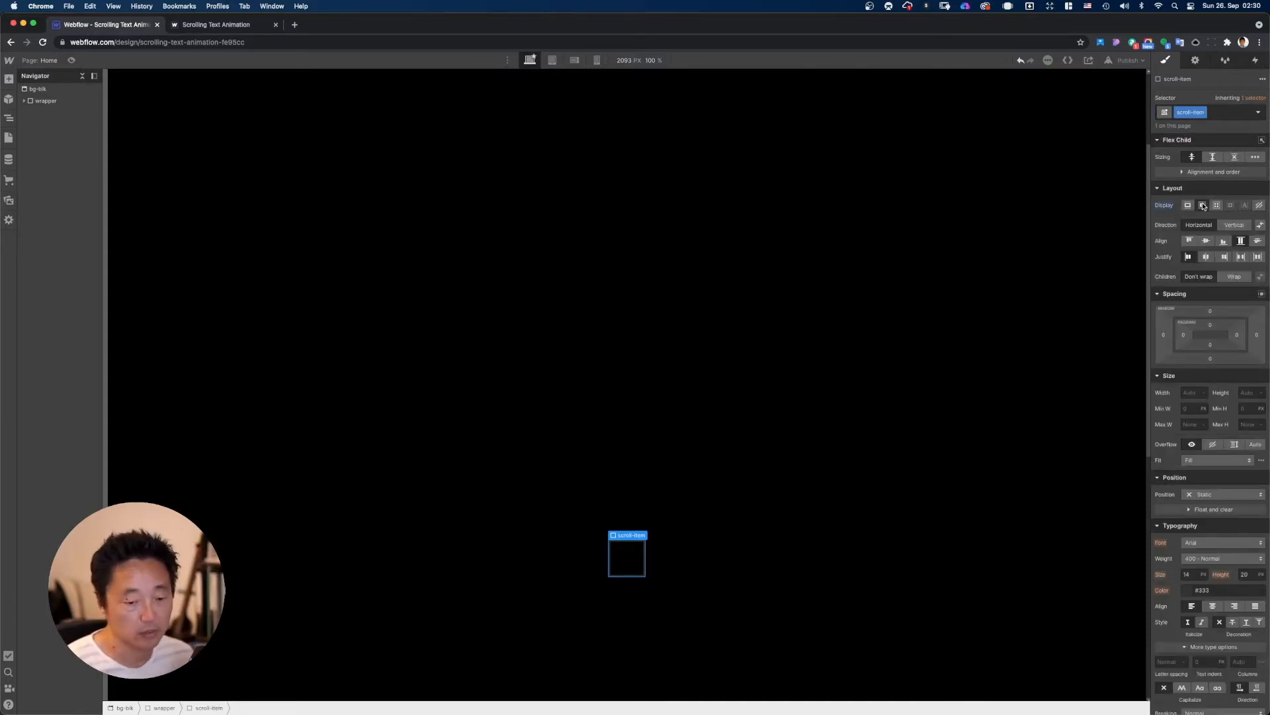
click(1208, 242)
click(1208, 258)
click(1234, 225)
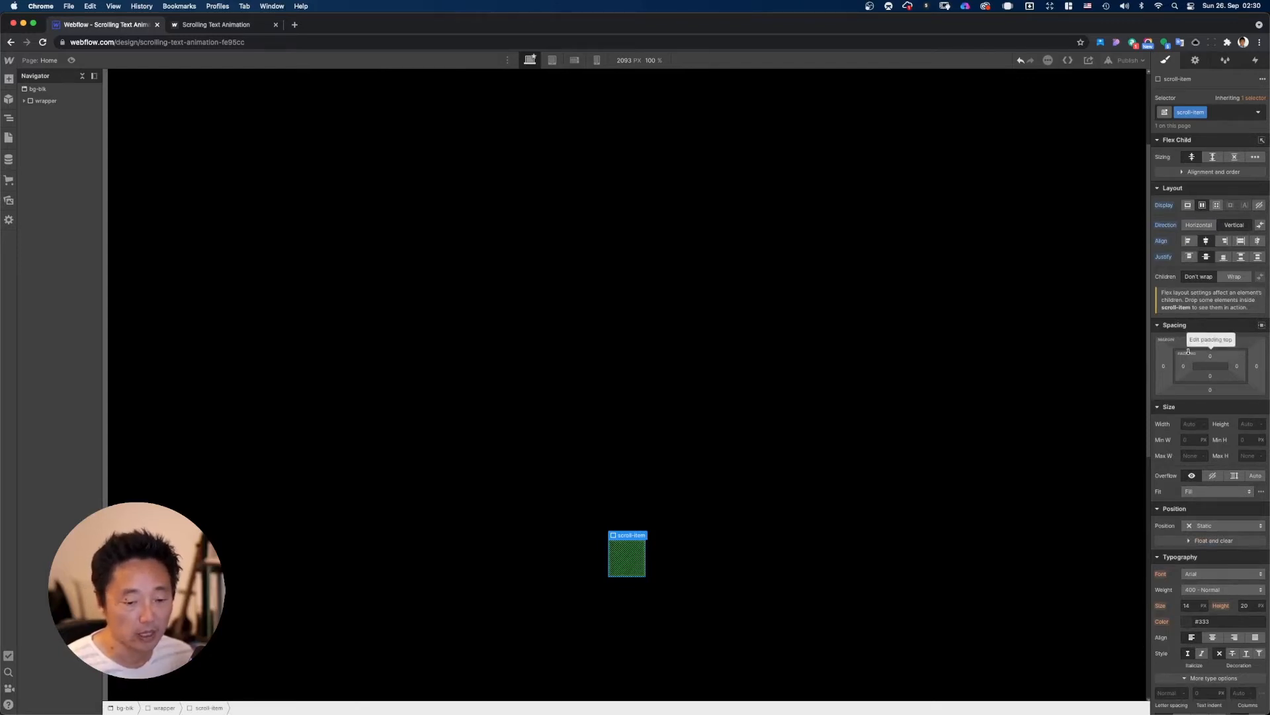
click(1193, 424)
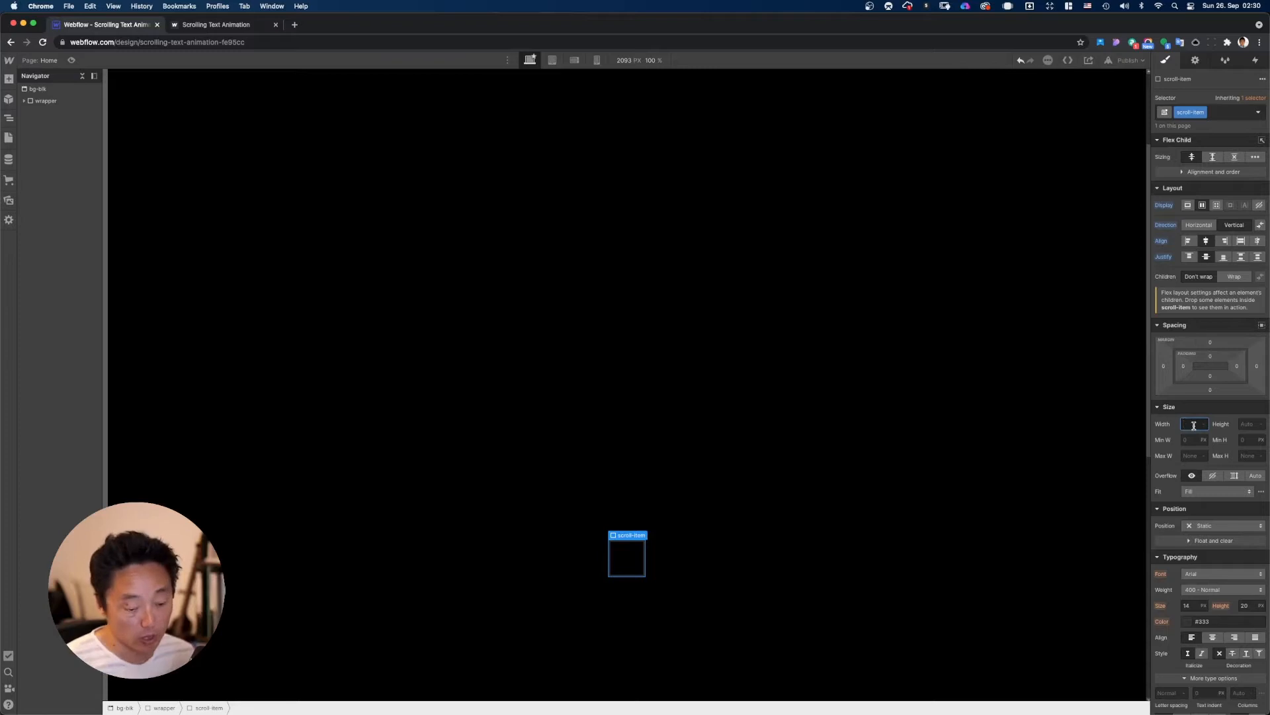
text(100%)
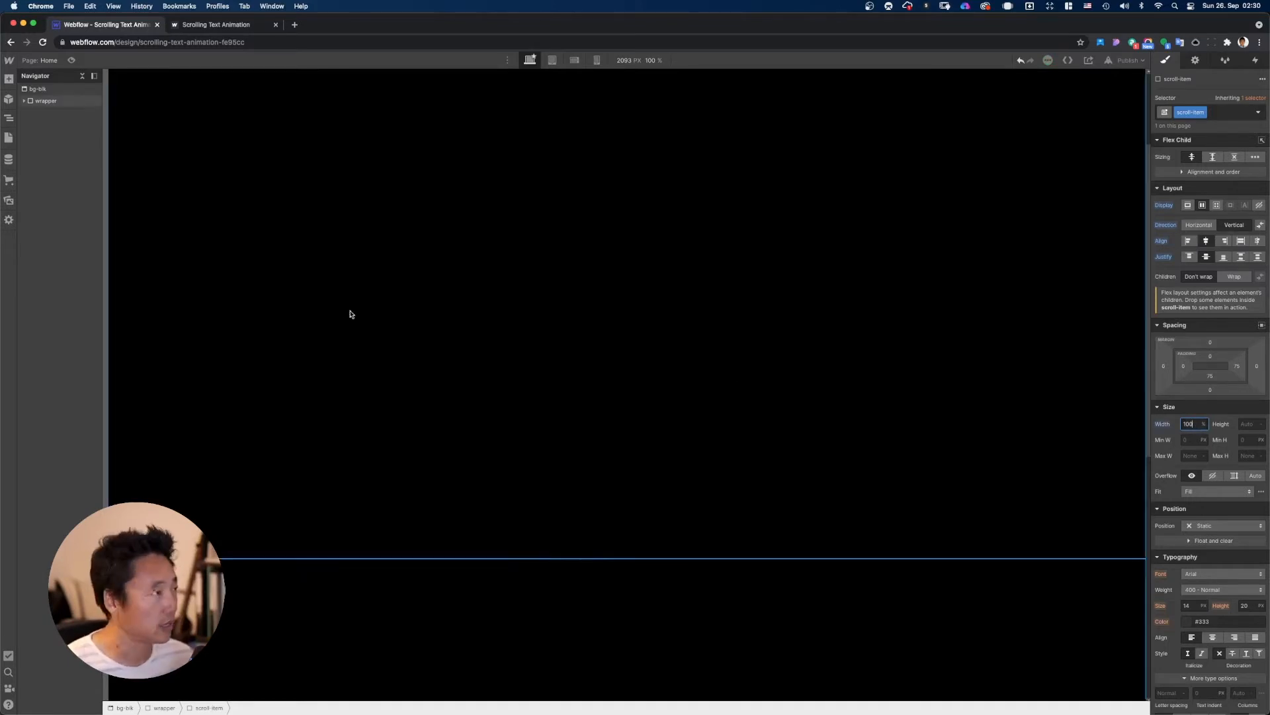
Step: Add a text block inside scroll-item
click(25, 101)
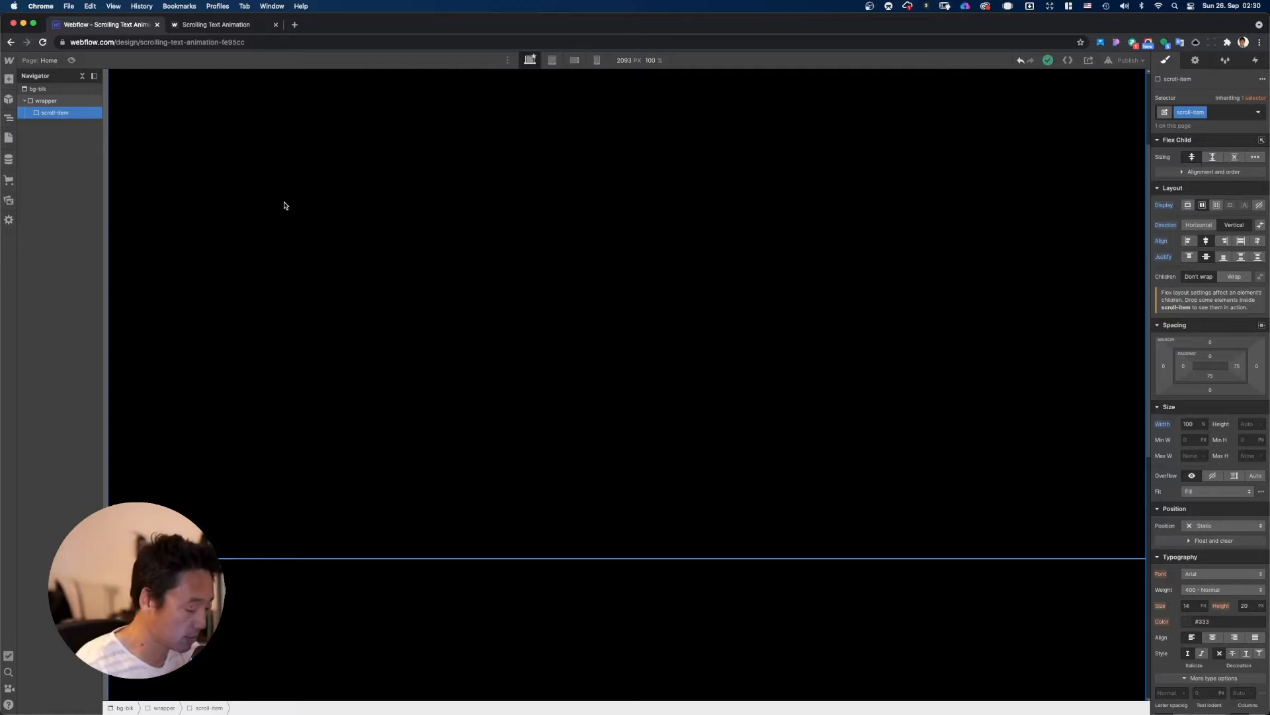
key(super+e)
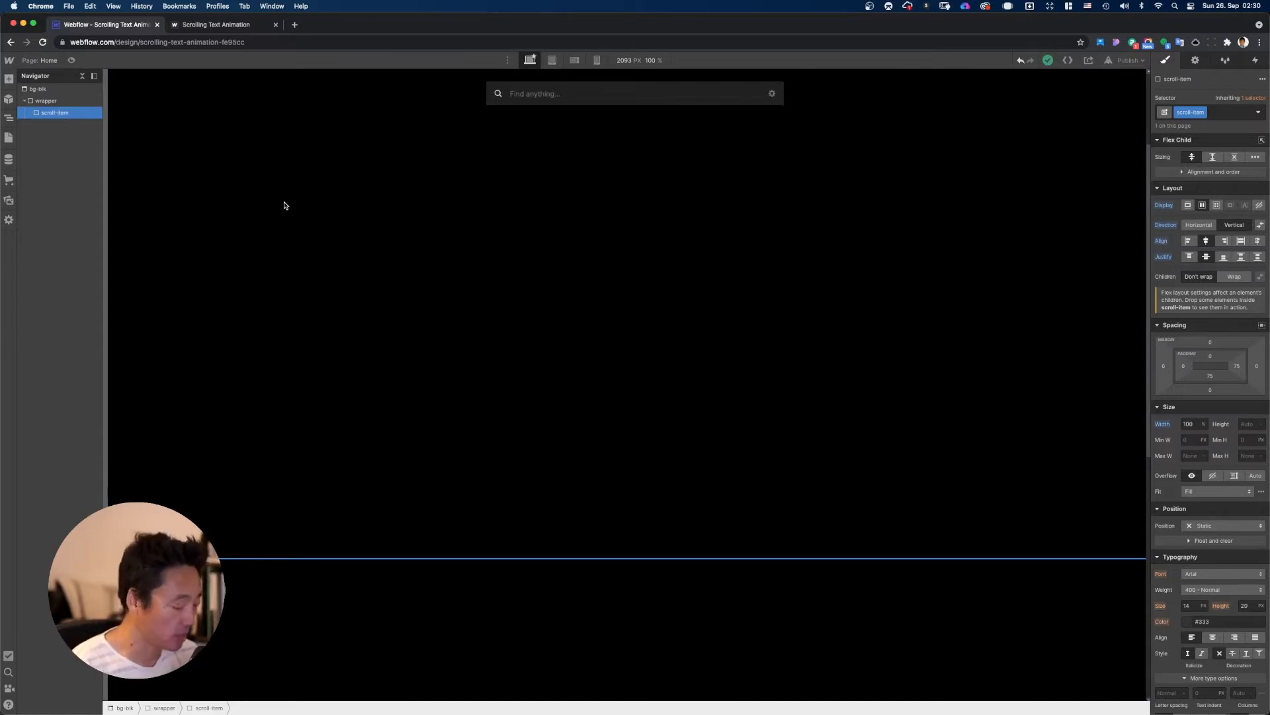
text(tex)
key(Down)
key(Return)
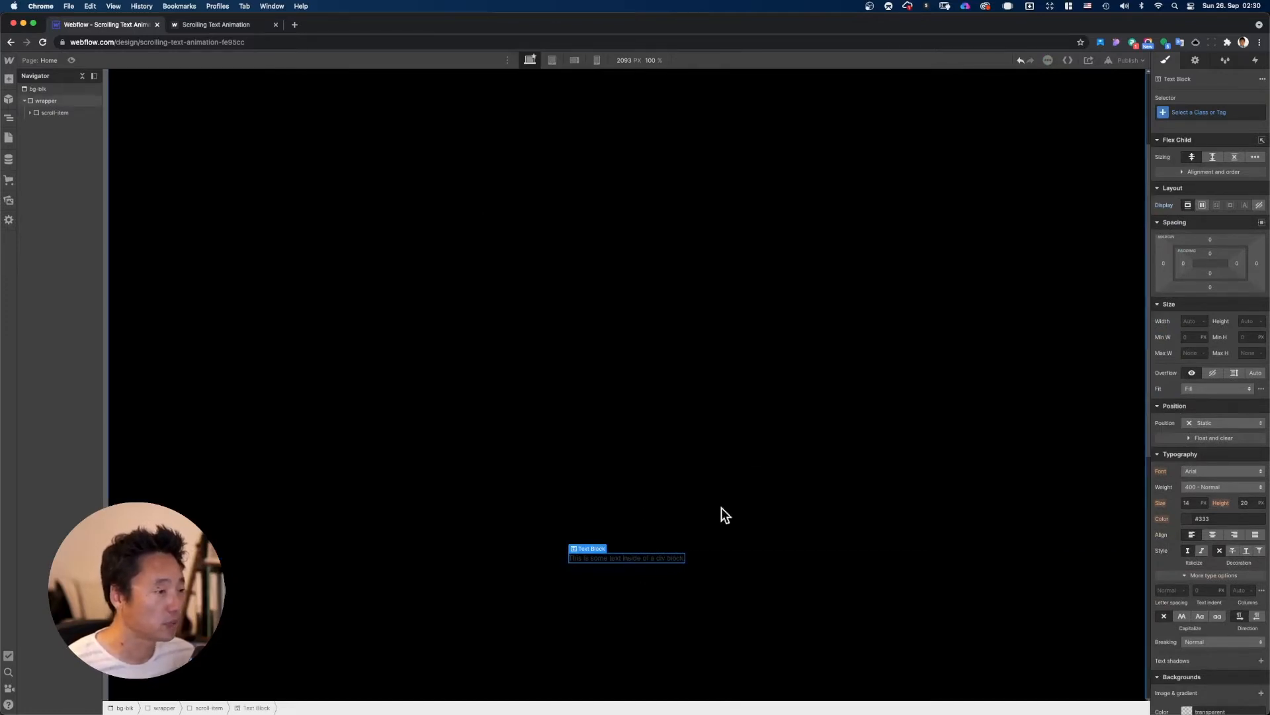
Step: Copy the repeated "What's New •" line from TextEdit and replace the text block's placeholder text in Webflow with it
key(super+Tab)
key(super+Tab)
key(super+Tab)
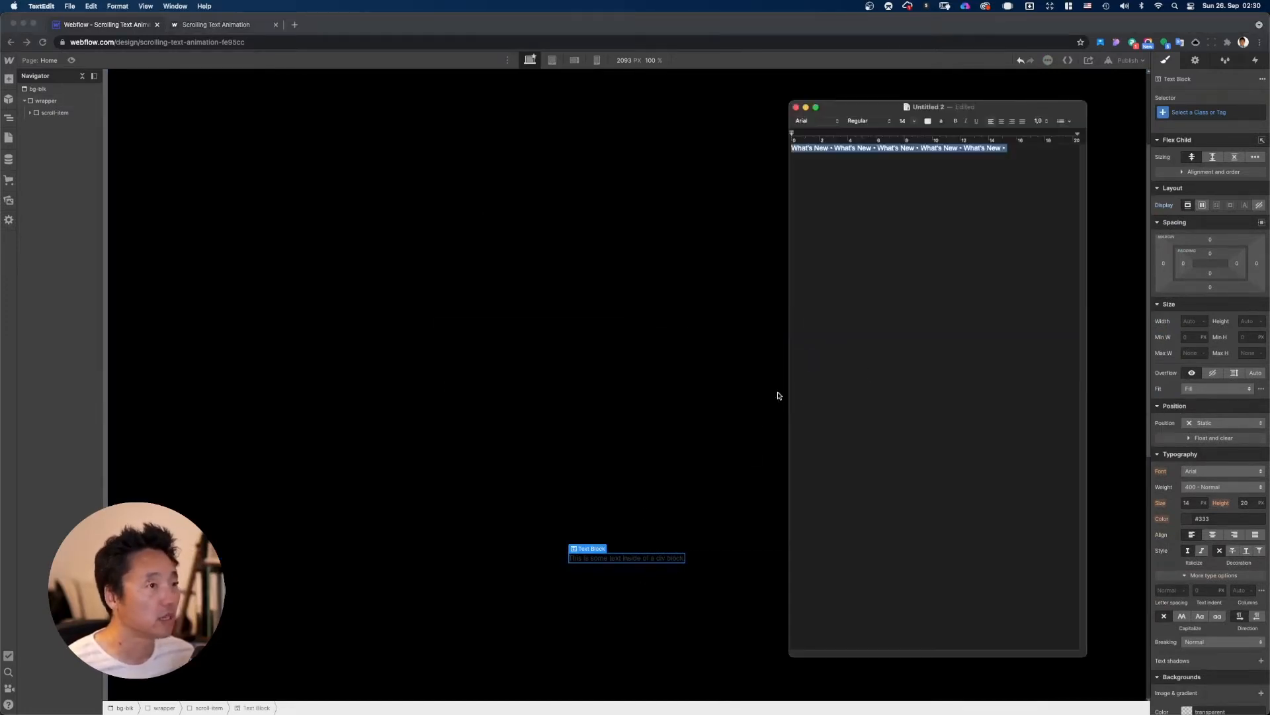
key(super+c)
click(629, 562)
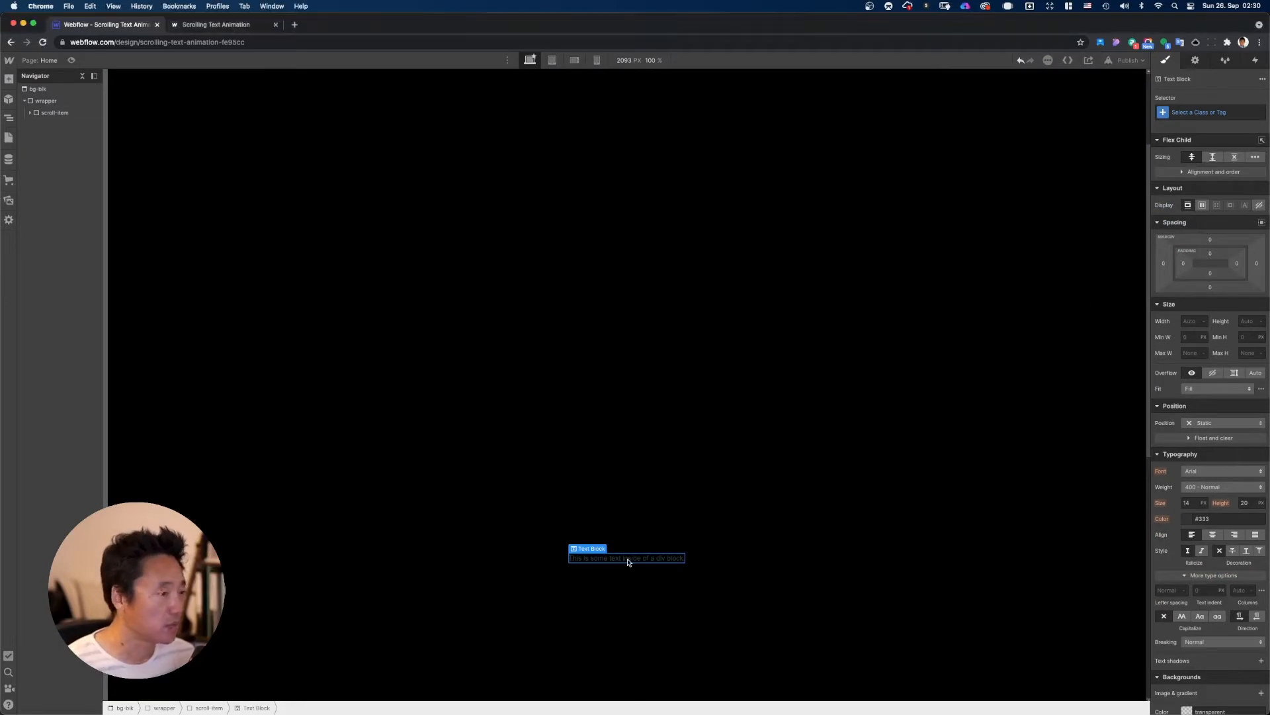
double_click(646, 558)
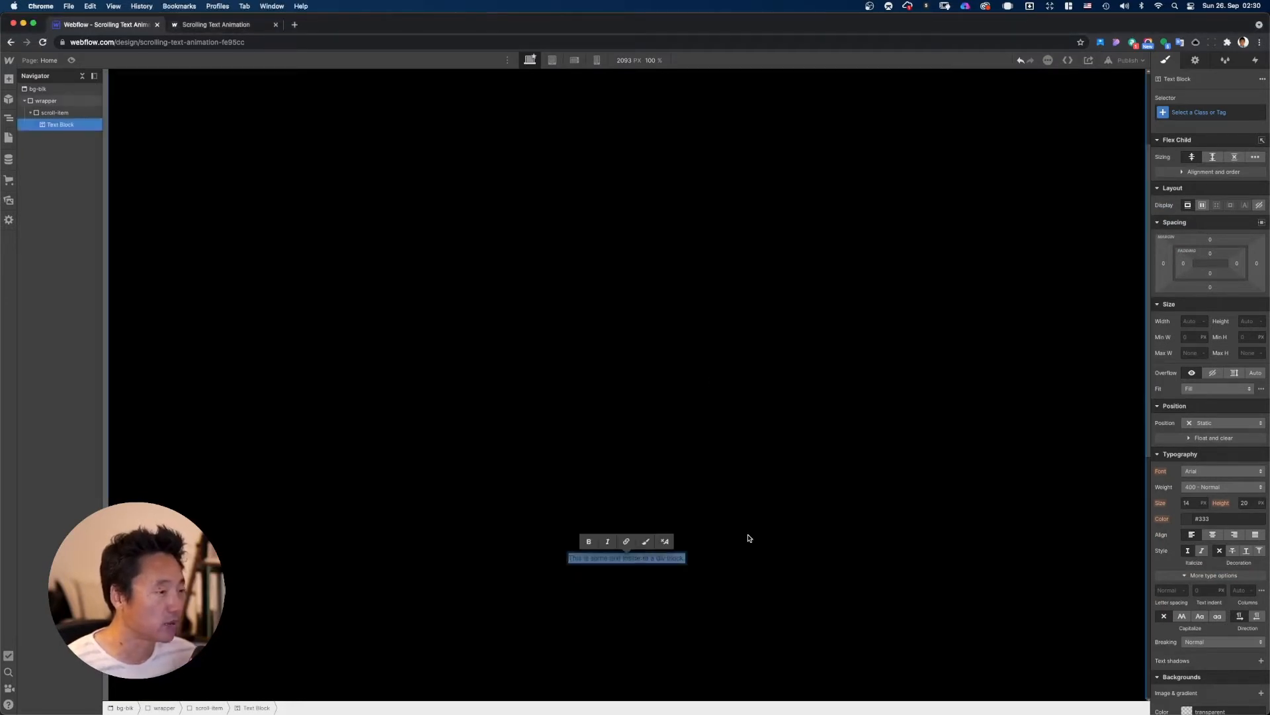
key(super+v)
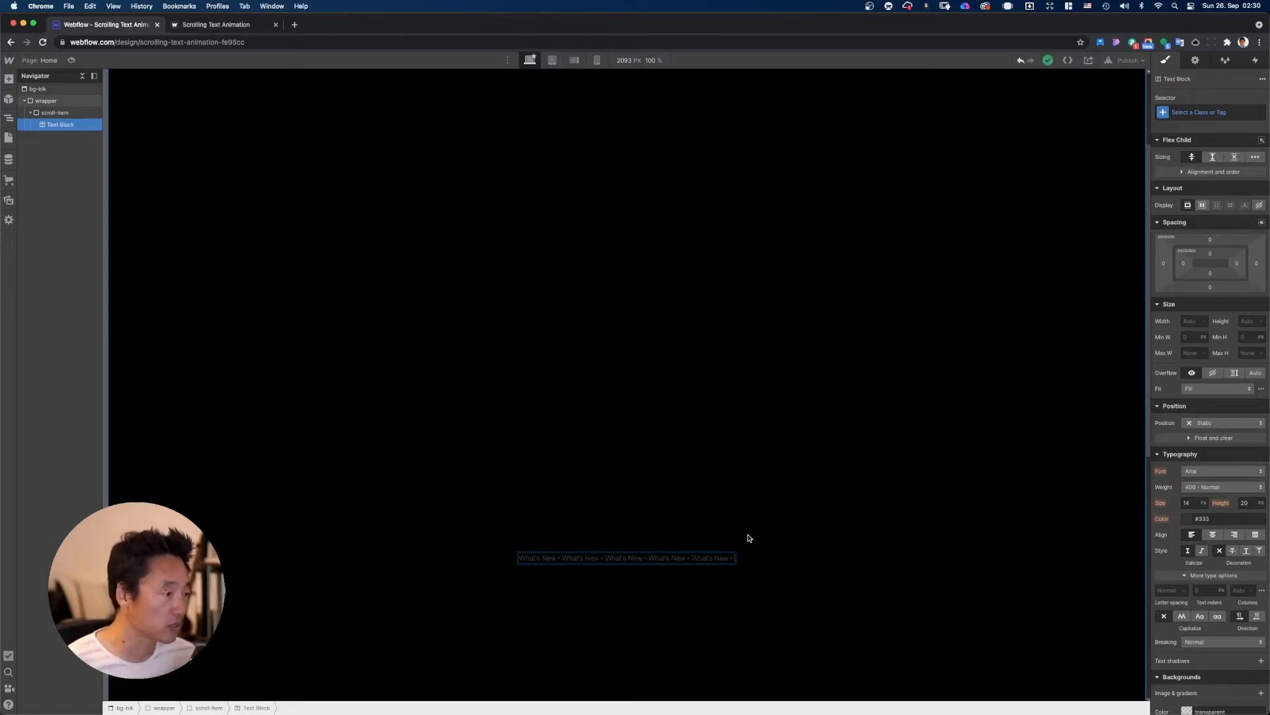
key(super+a)
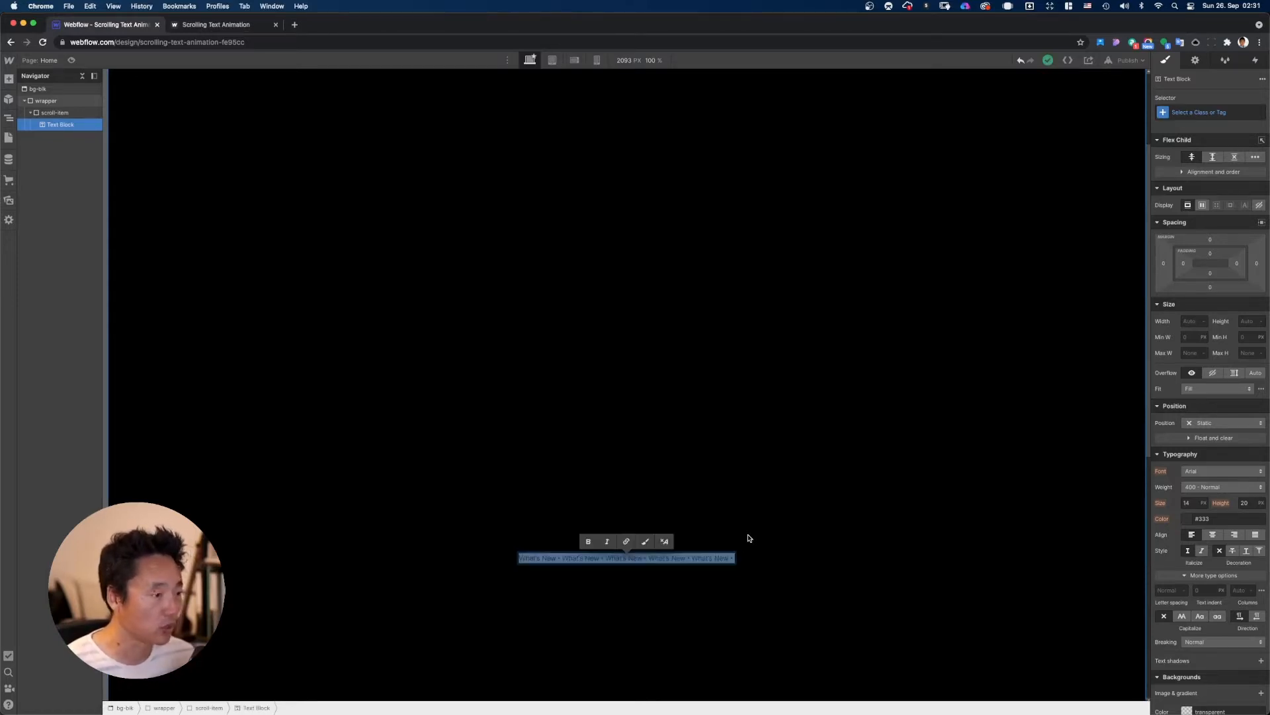
key(Escape)
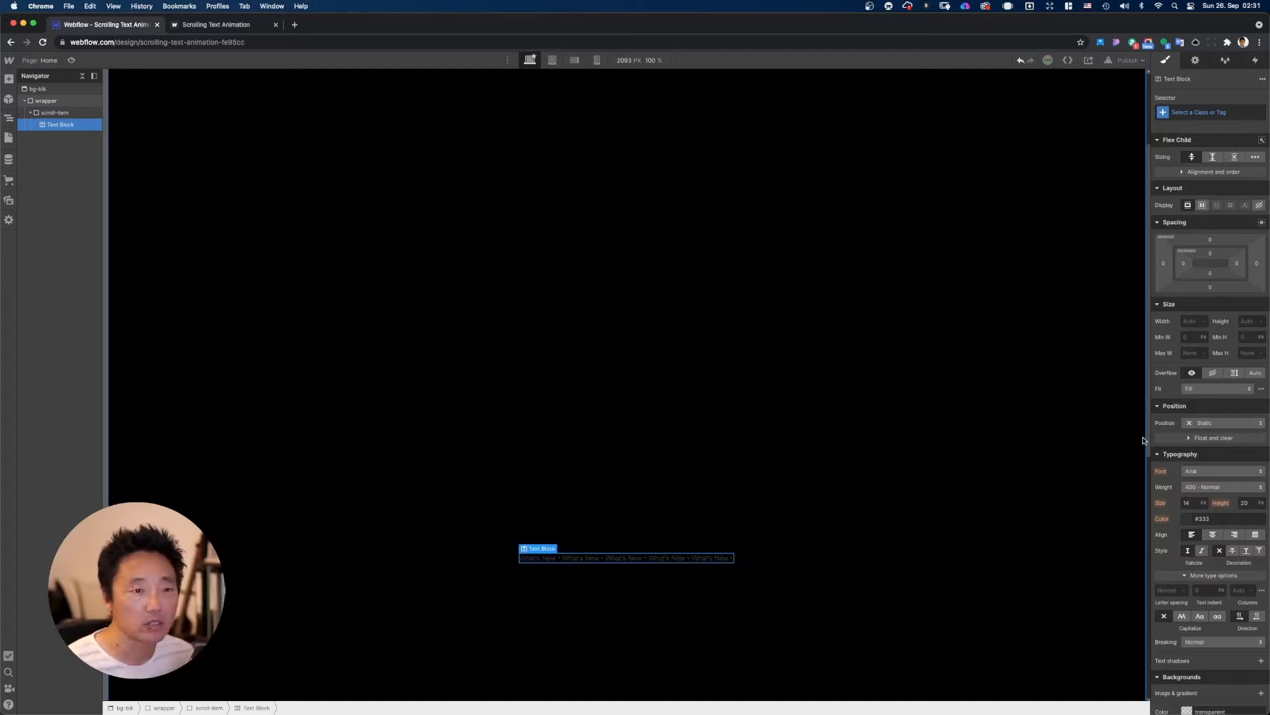
Step: Set the text block's font to Changa One and its text colour to white
click(1217, 475)
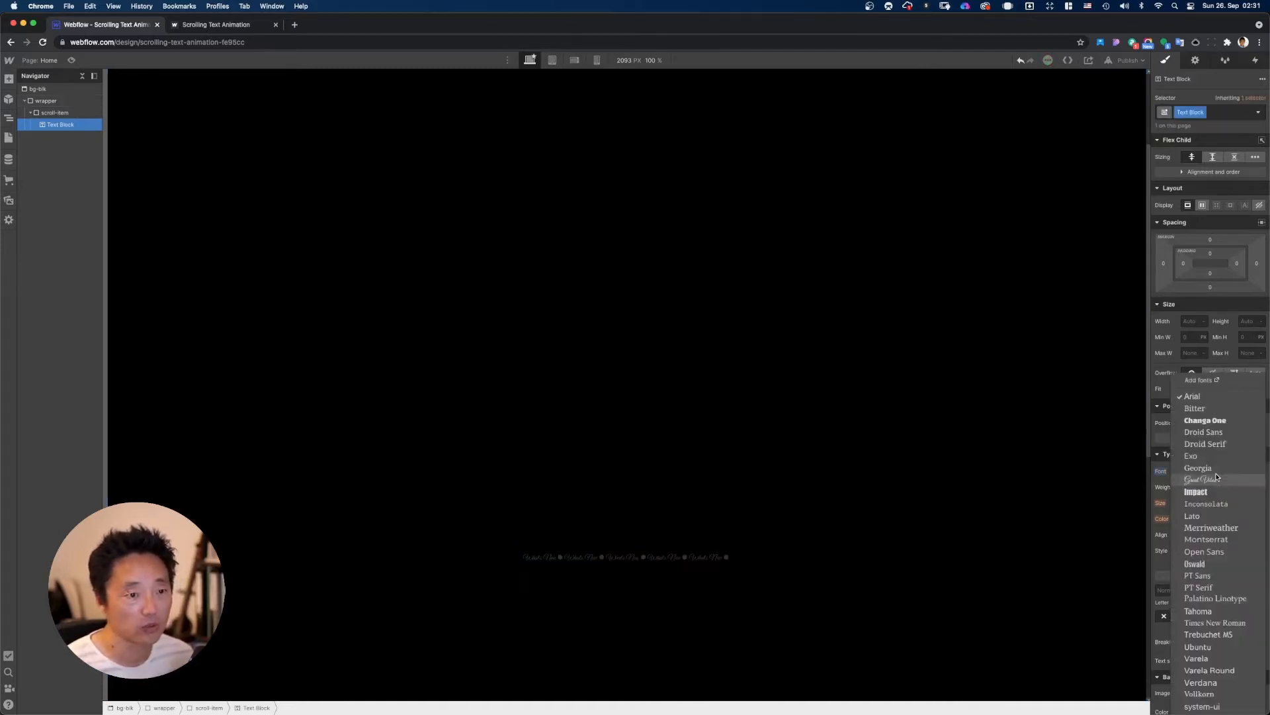
click(1217, 420)
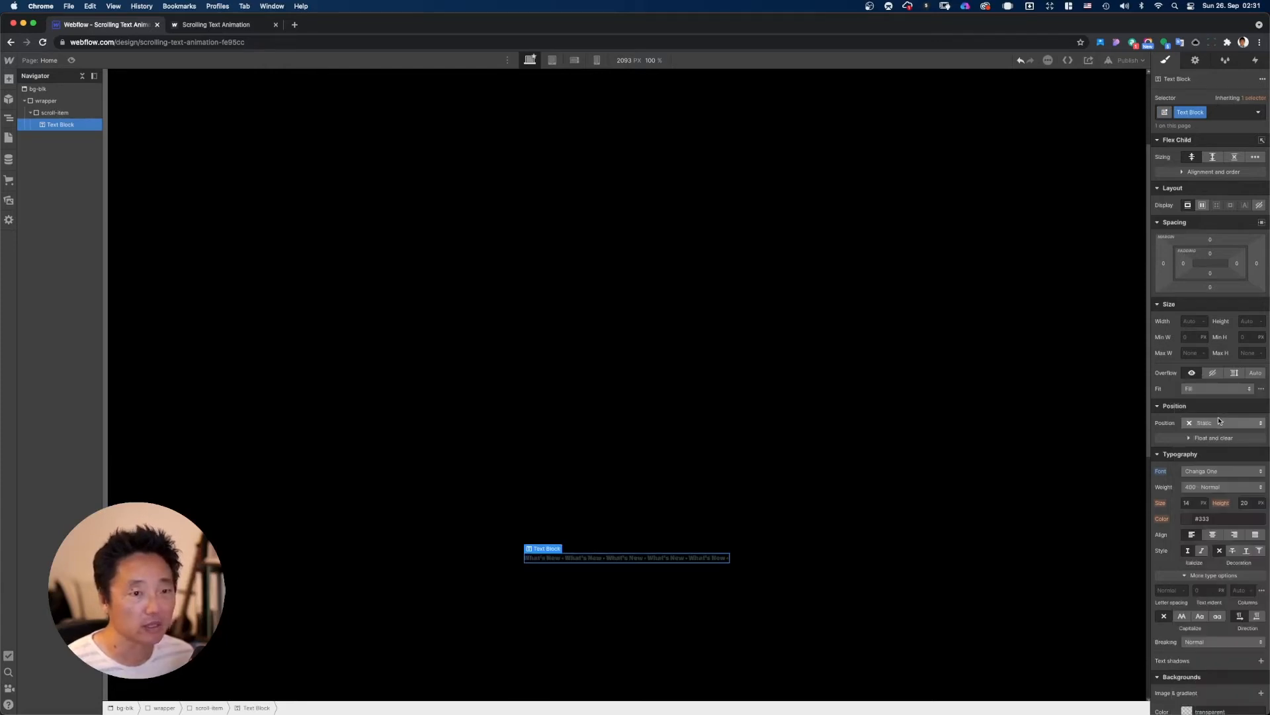
click(1191, 518)
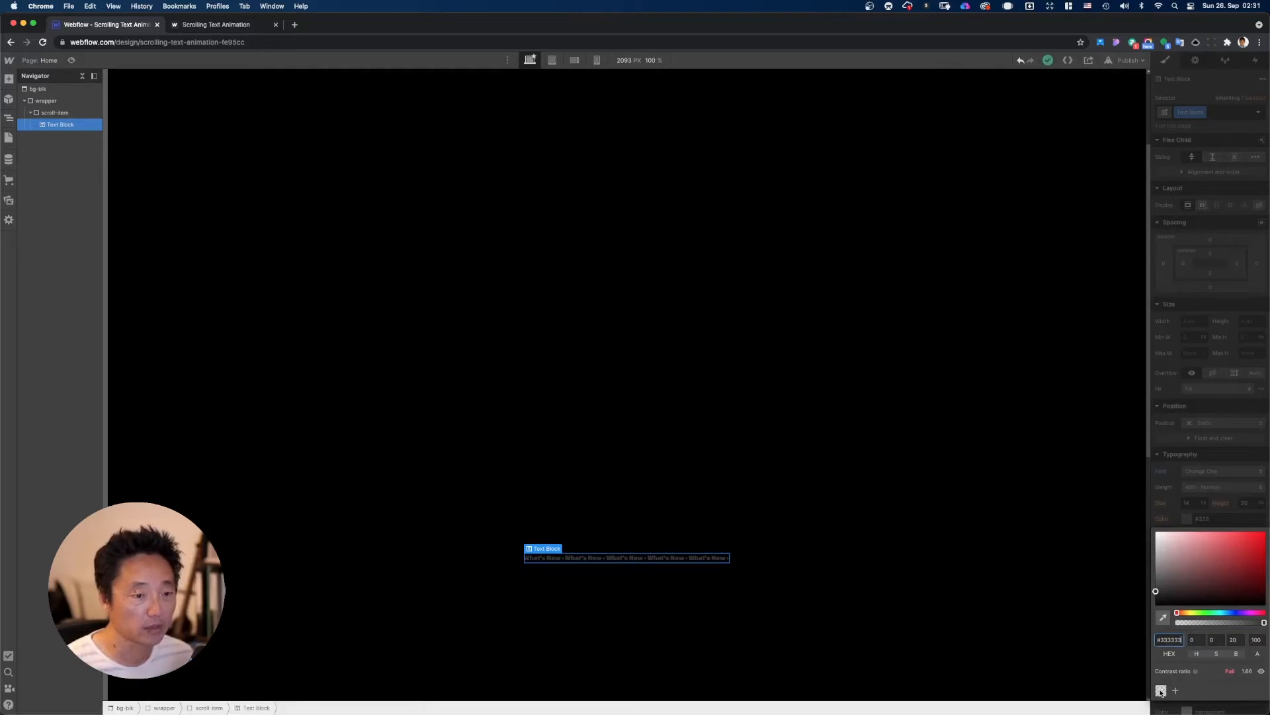
drag(1177, 579, 1141, 503)
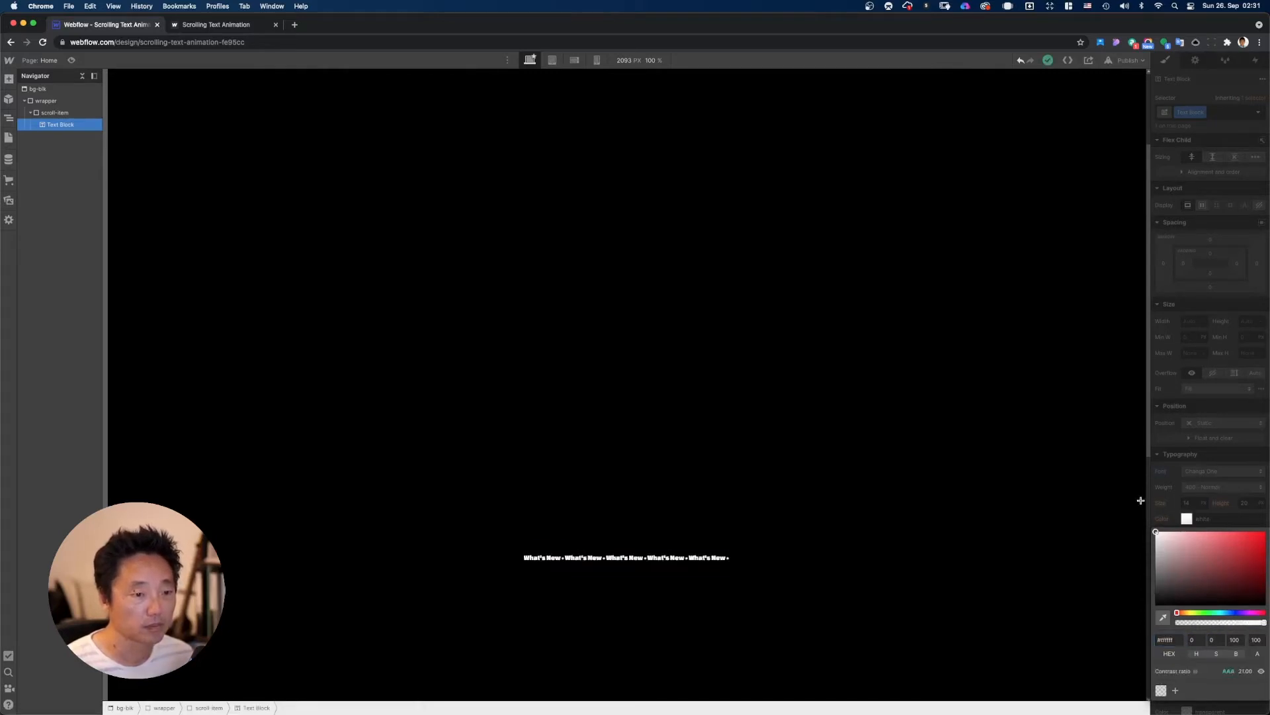
click(1184, 456)
Step: Set the text block's font size to 200 px and its line height to 160 px
click(1194, 503)
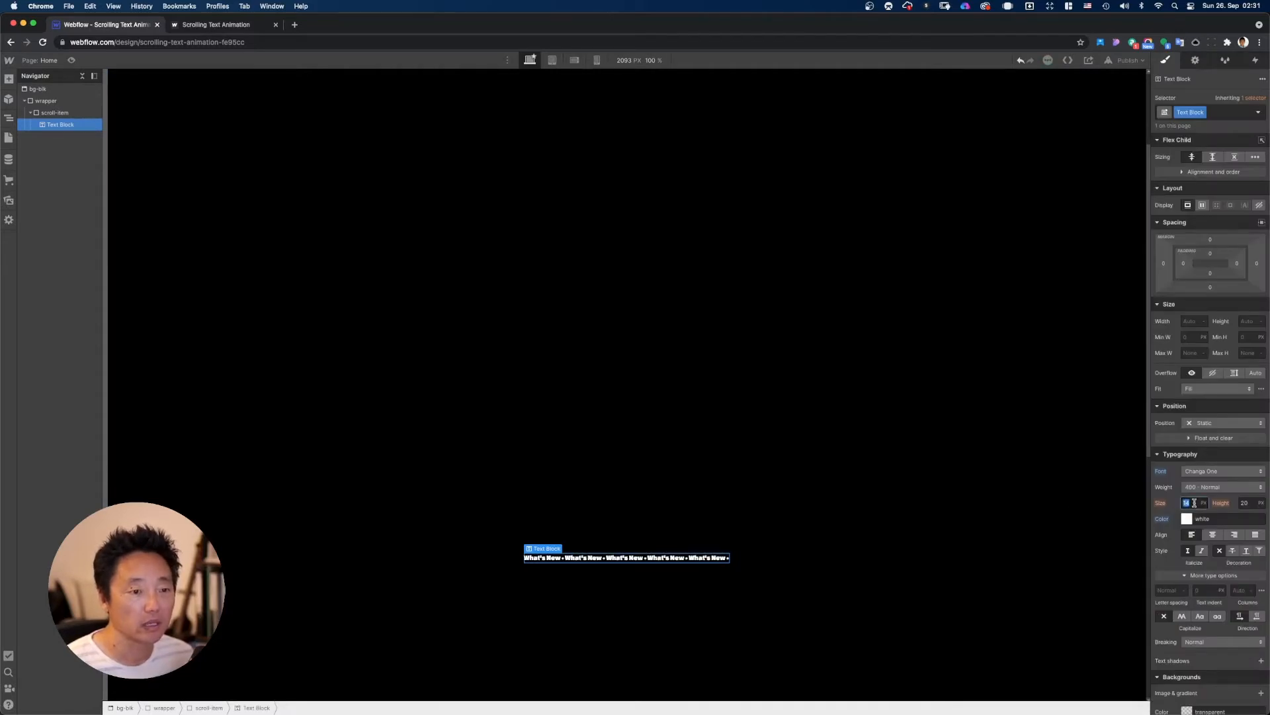
text(200)
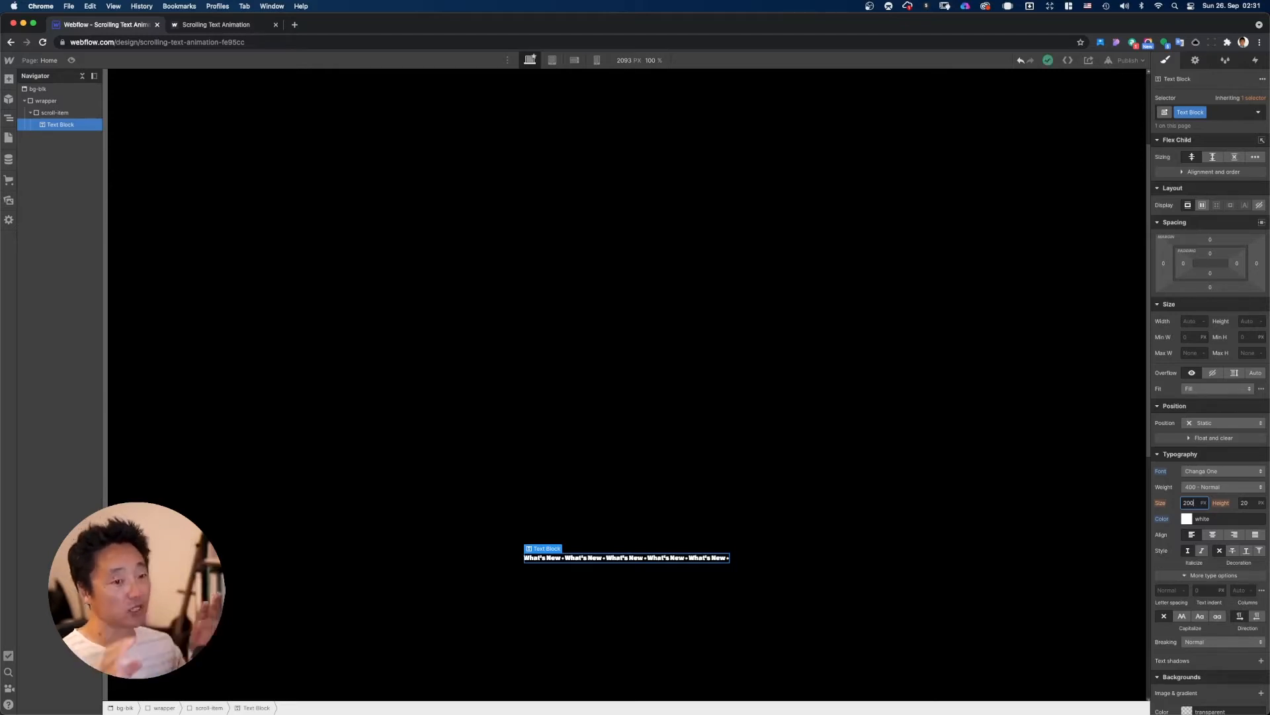
key(Return)
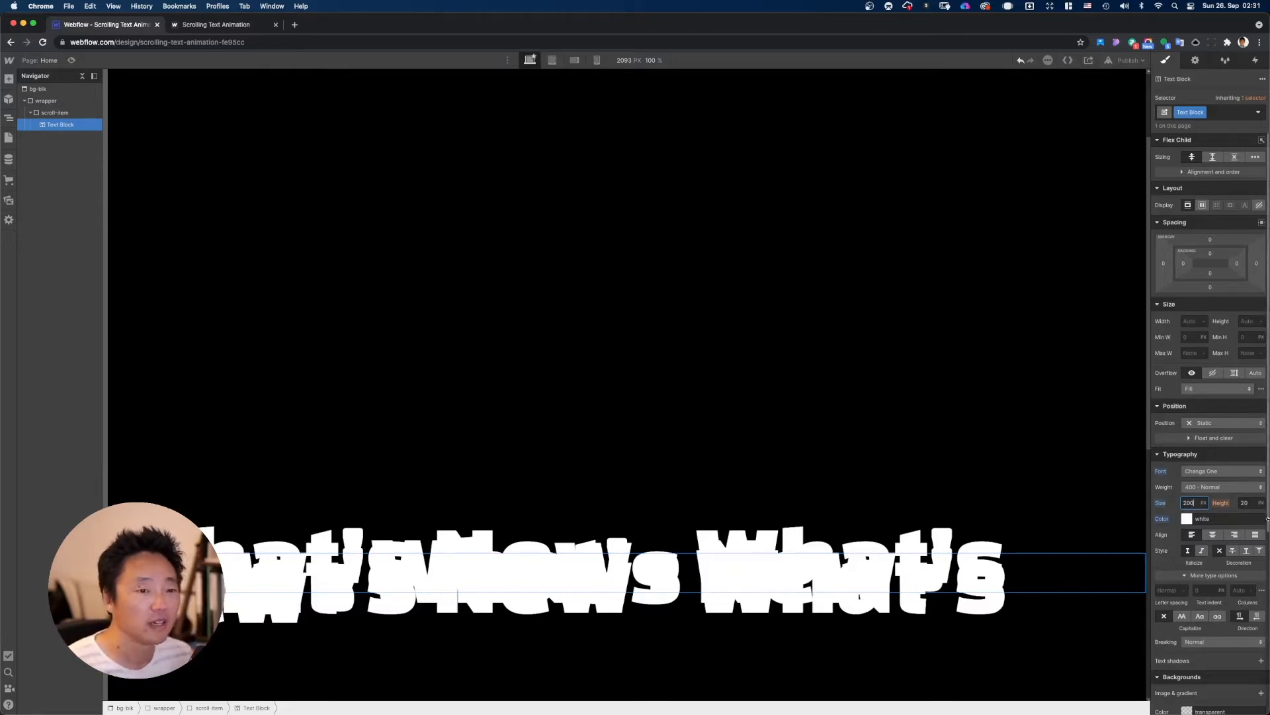
click(1245, 503)
text(160)
key(Return)
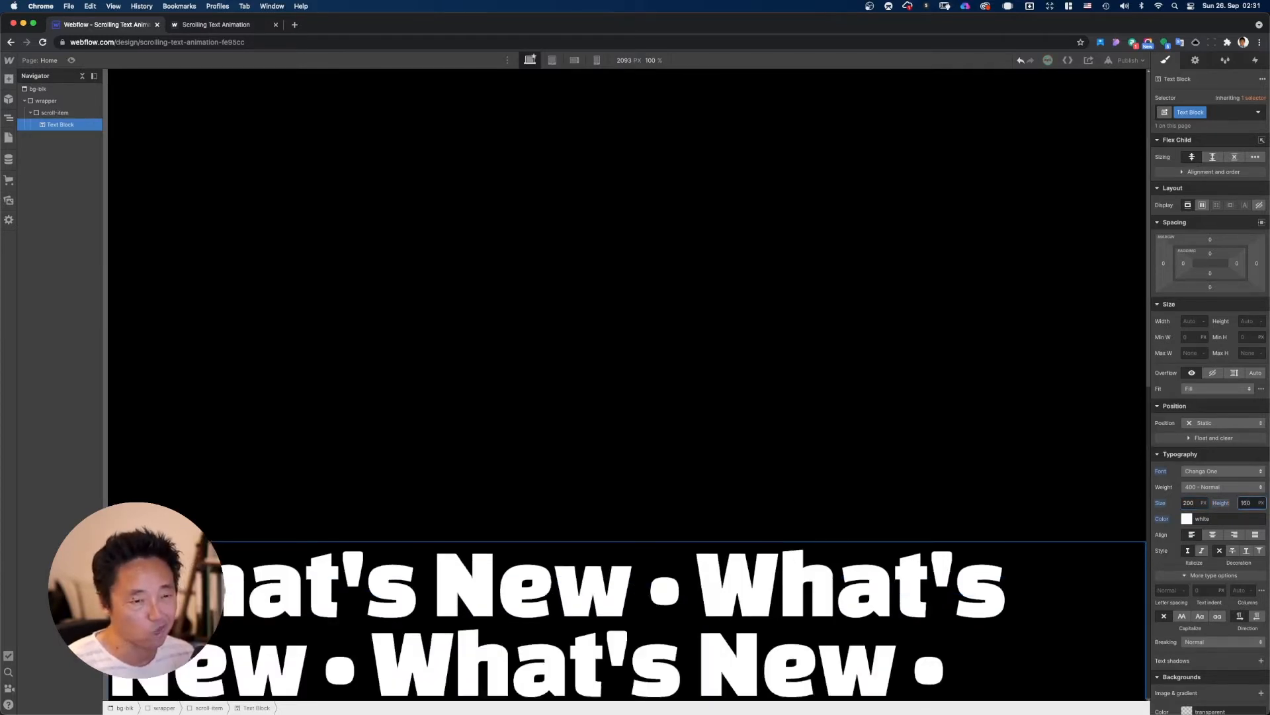
Step: Set the text block's breaking to No Wrap and its capitalization to all caps
scroll(1034, 577, down, 3)
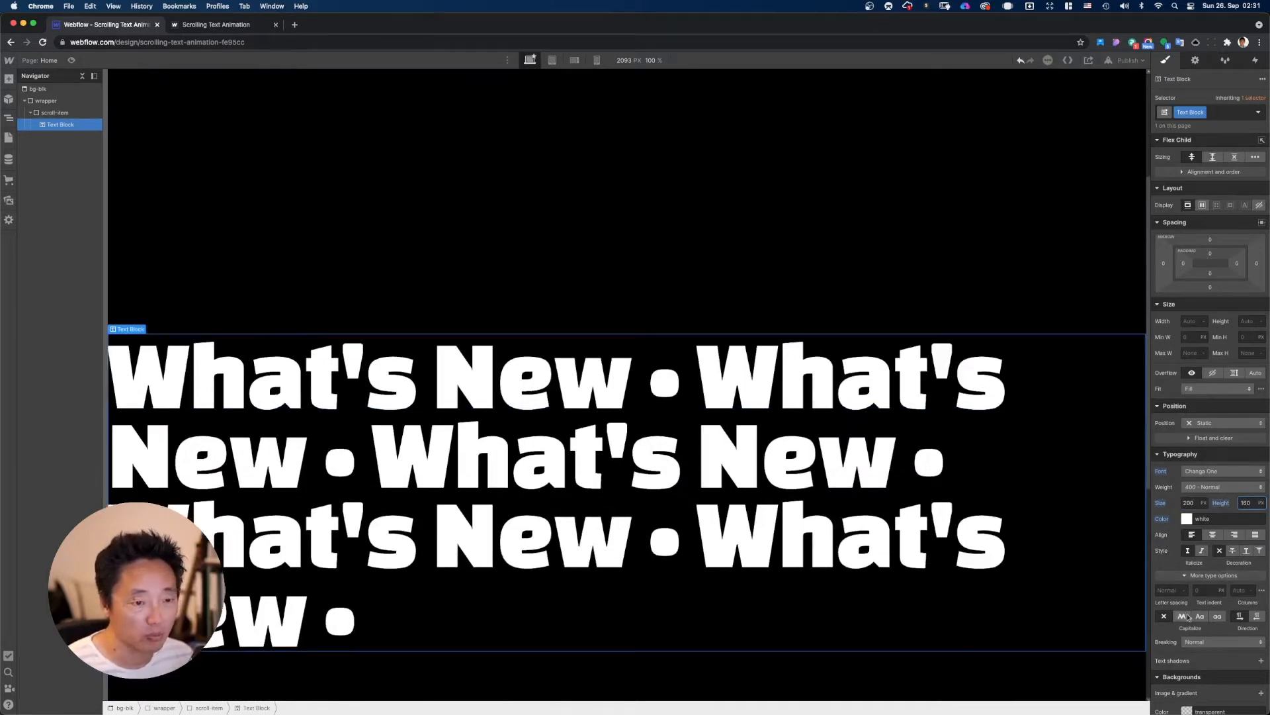
click(1203, 649)
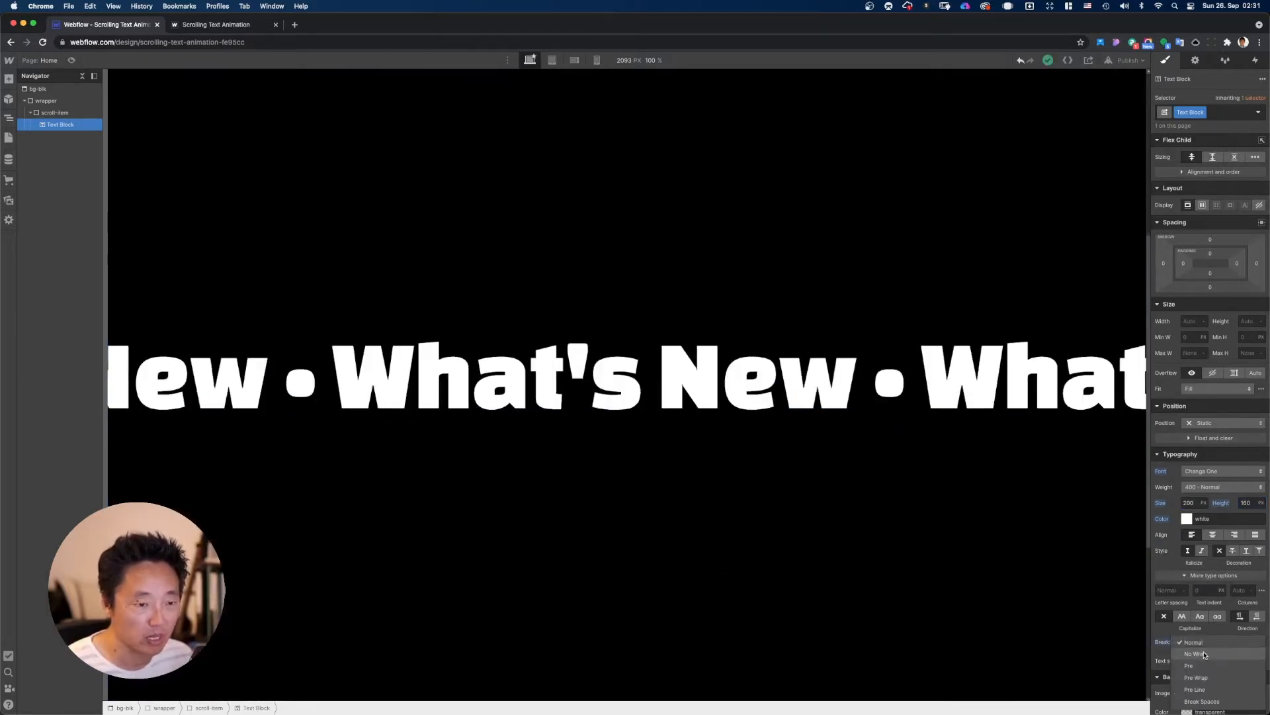
click(1205, 654)
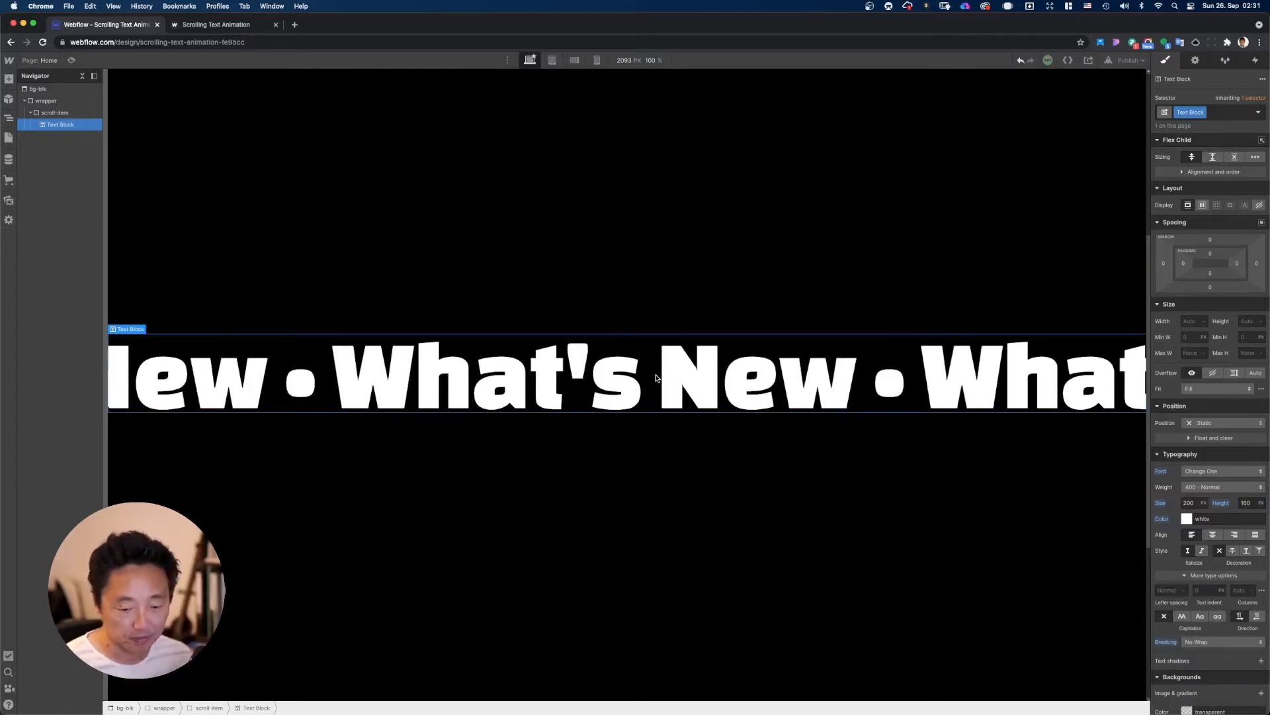
scroll(1186, 407, down, 1)
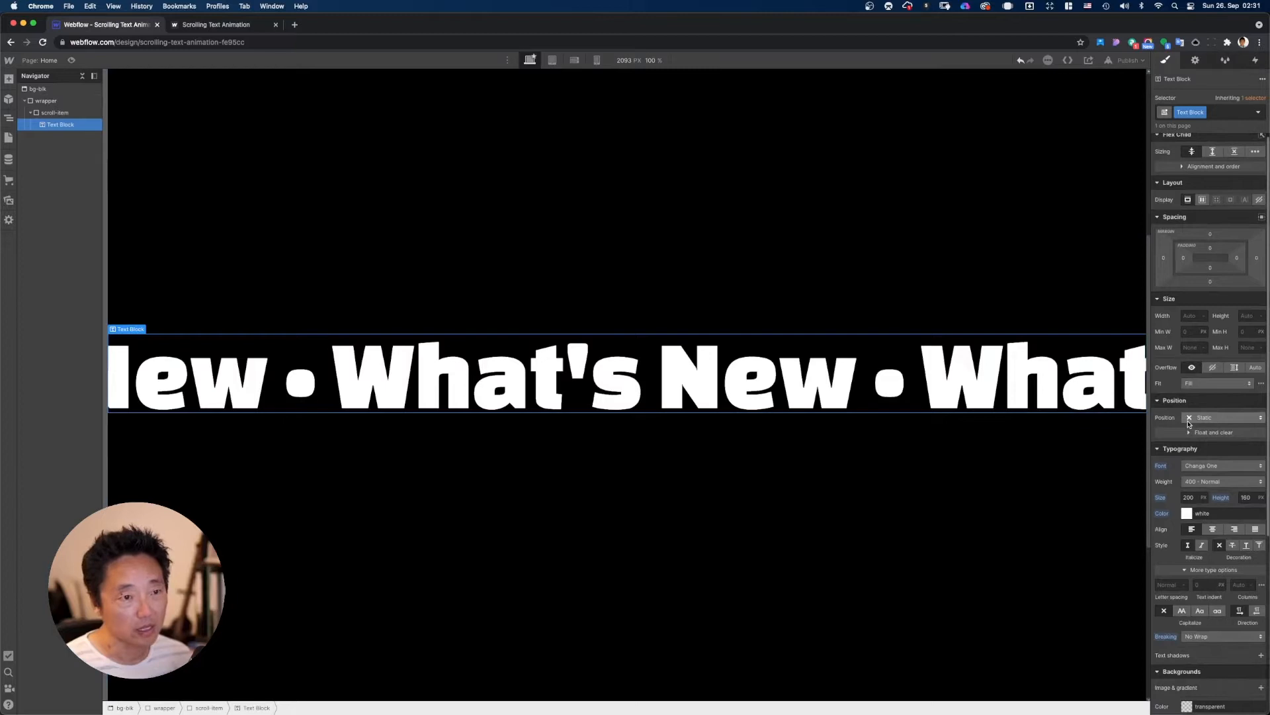
scroll(1180, 549, down, 2)
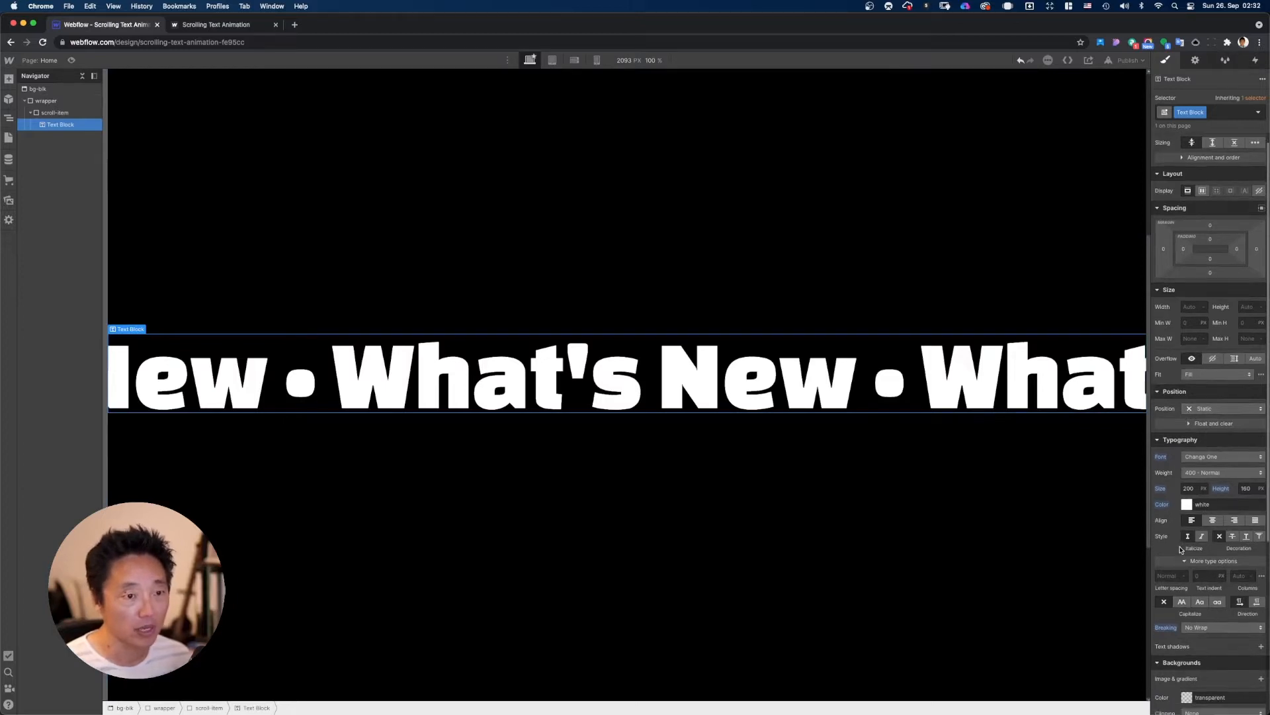
scroll(1180, 549, down, 1)
click(1180, 592)
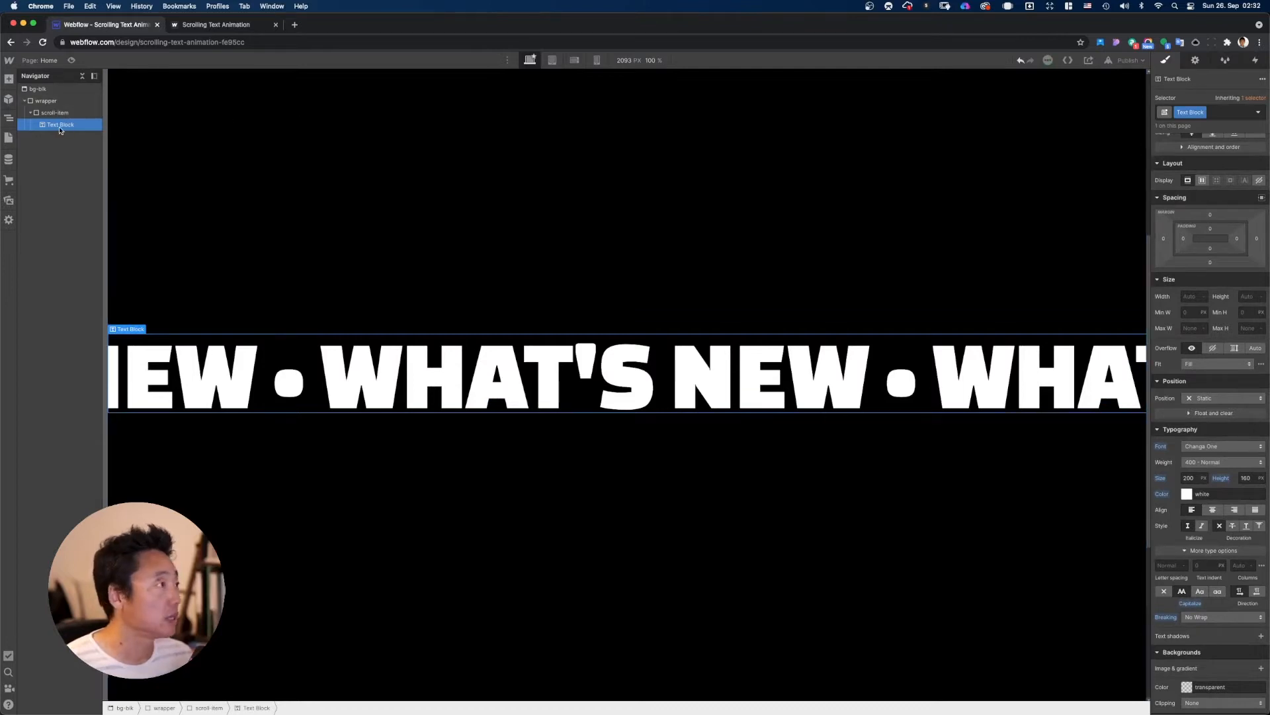
Step: Duplicate the text block and give the upper one the combo class top
key(super+d)
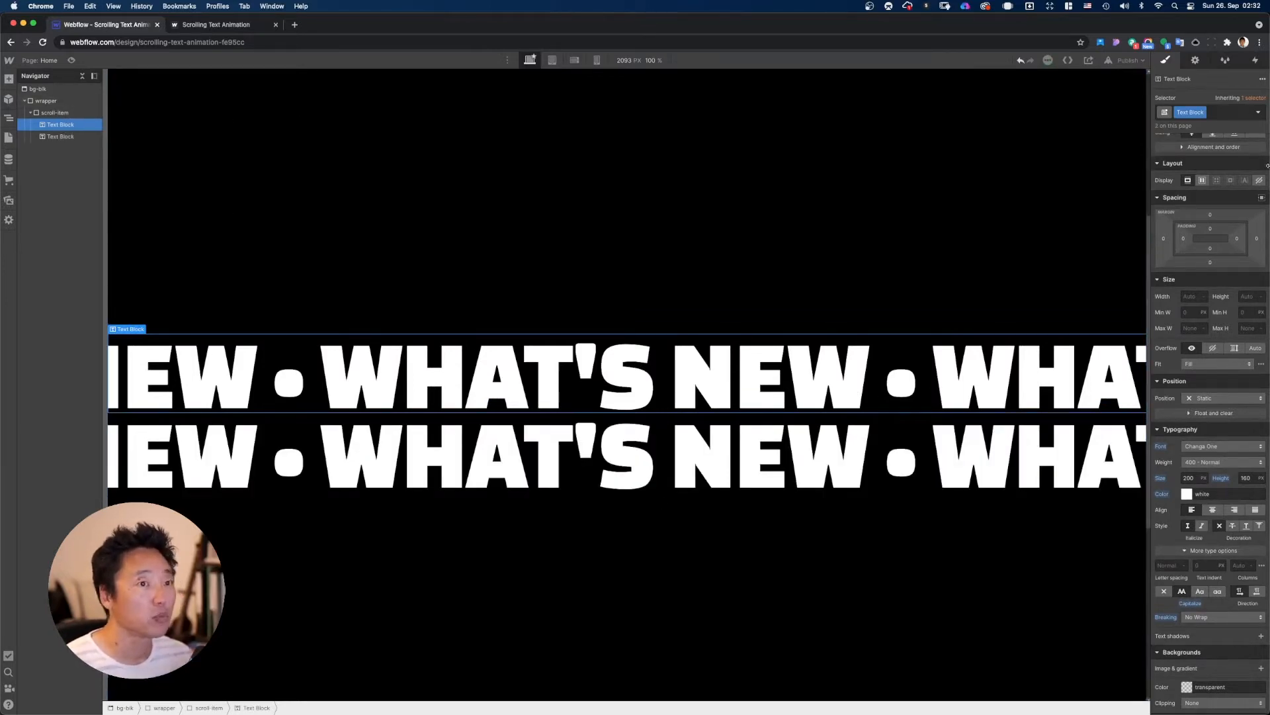
click(1224, 111)
text(top)
key(Return)
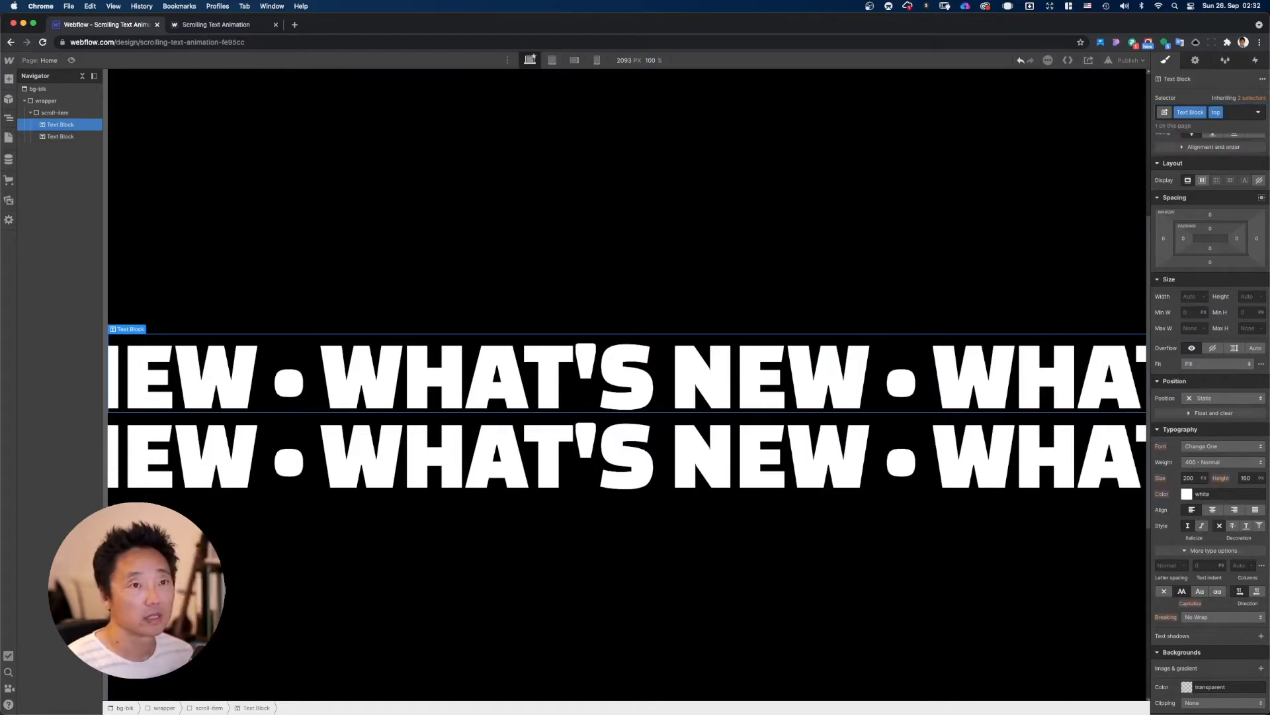
Step: Give the lower text block the combo class bot
click(60, 137)
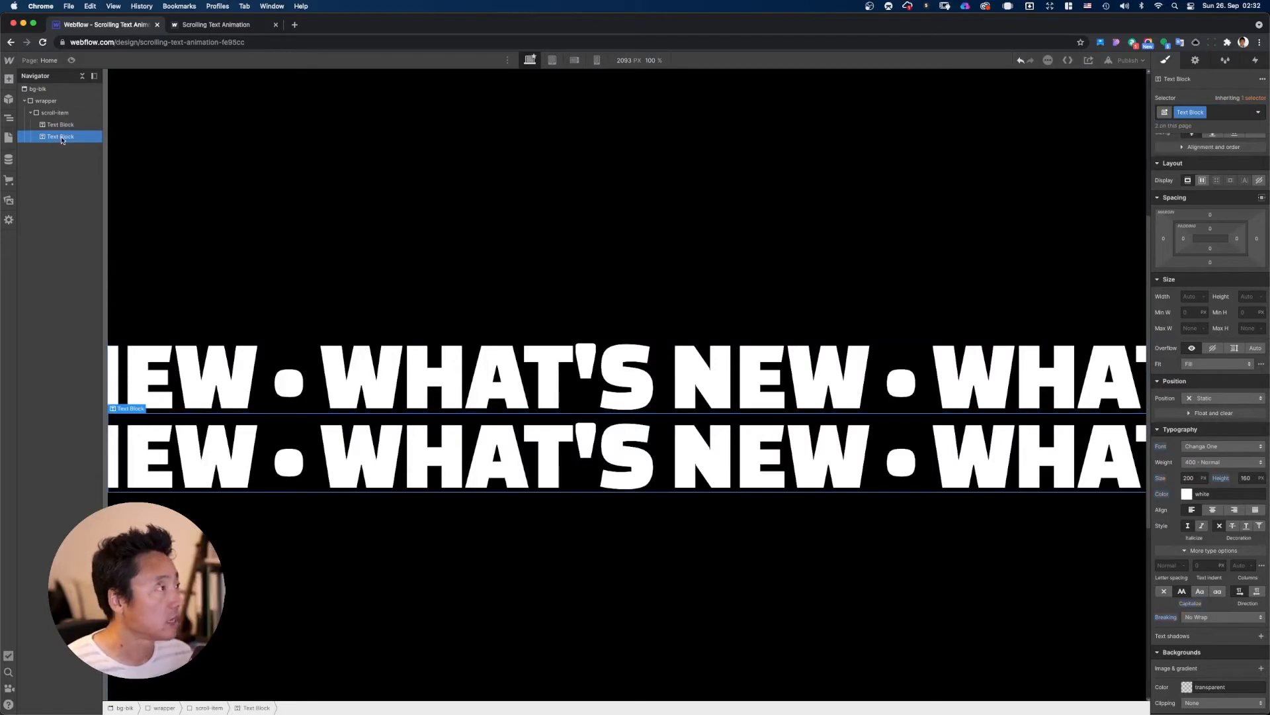
click(1223, 110)
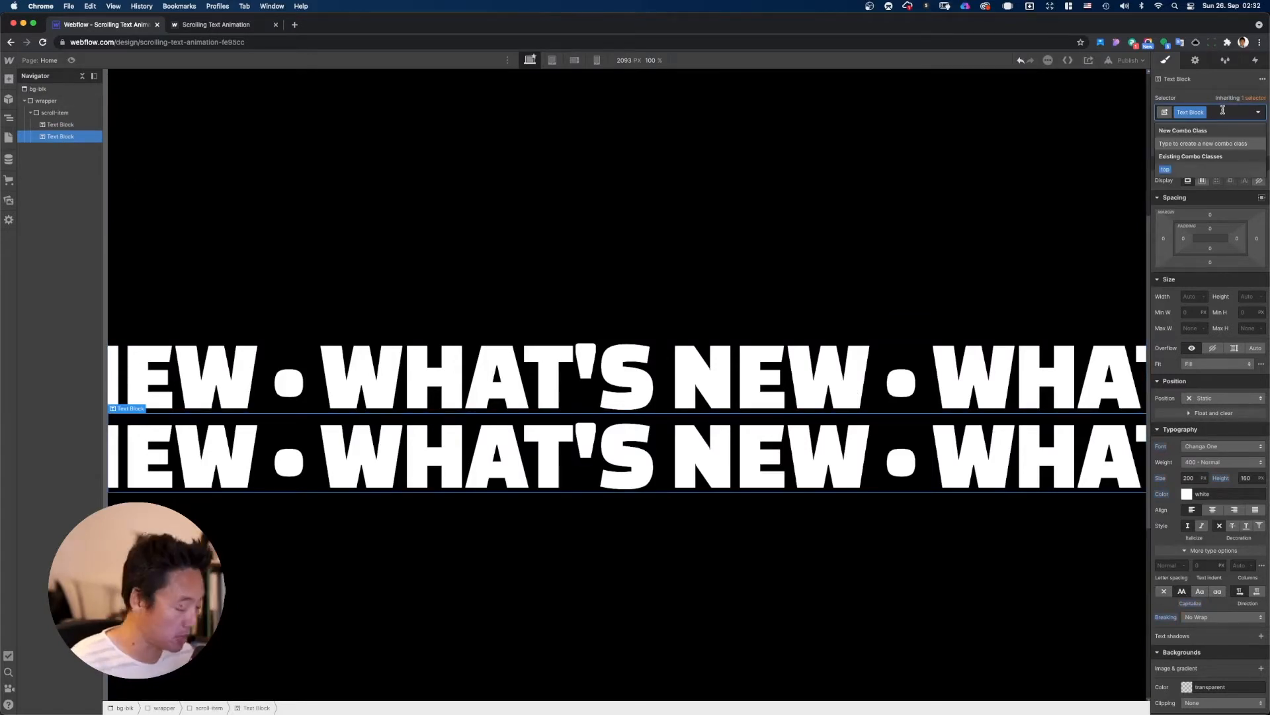
text(bot)
key(Return)
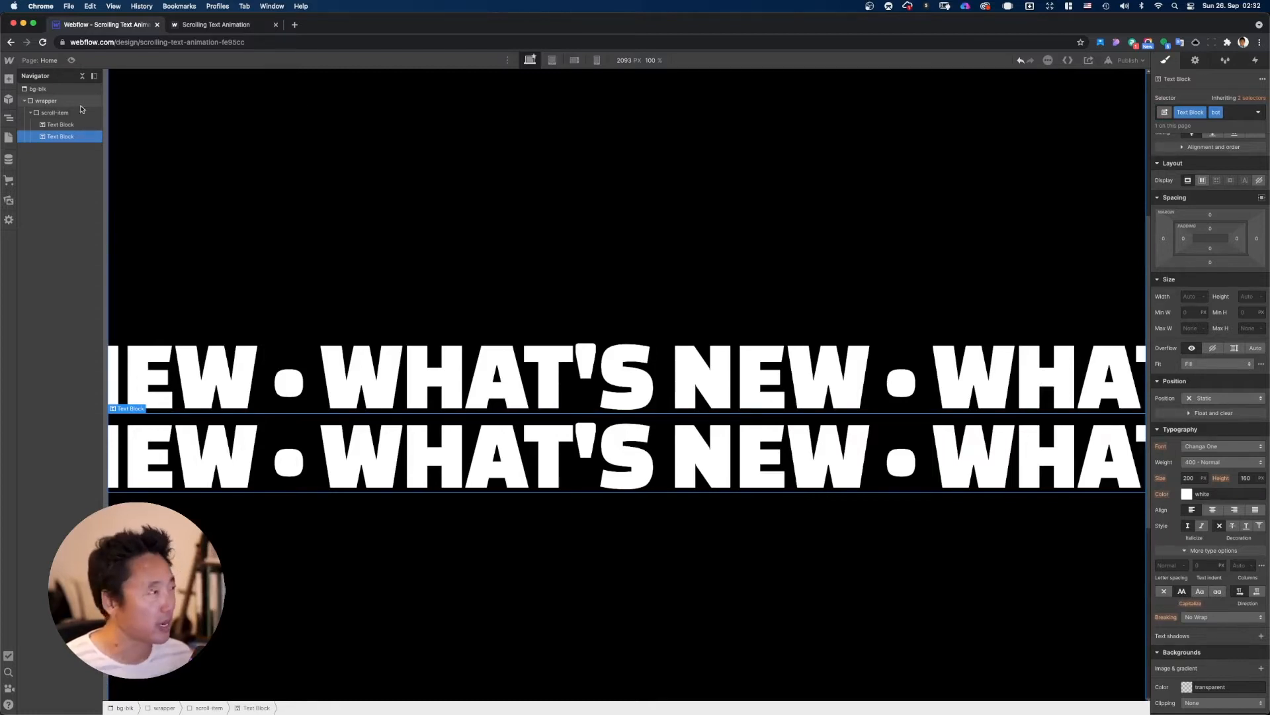
Step: Add a div block inside the wrapper, below the scroll-item block
click(46, 101)
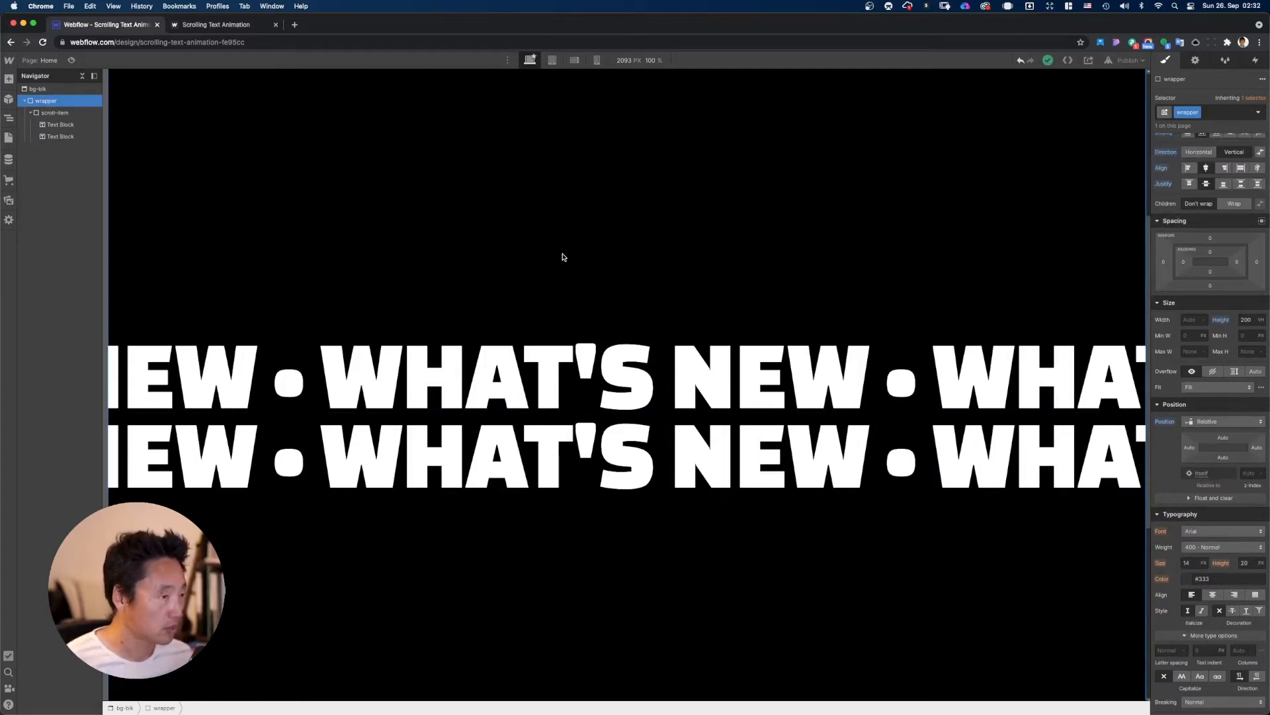
key(ctrl+e)
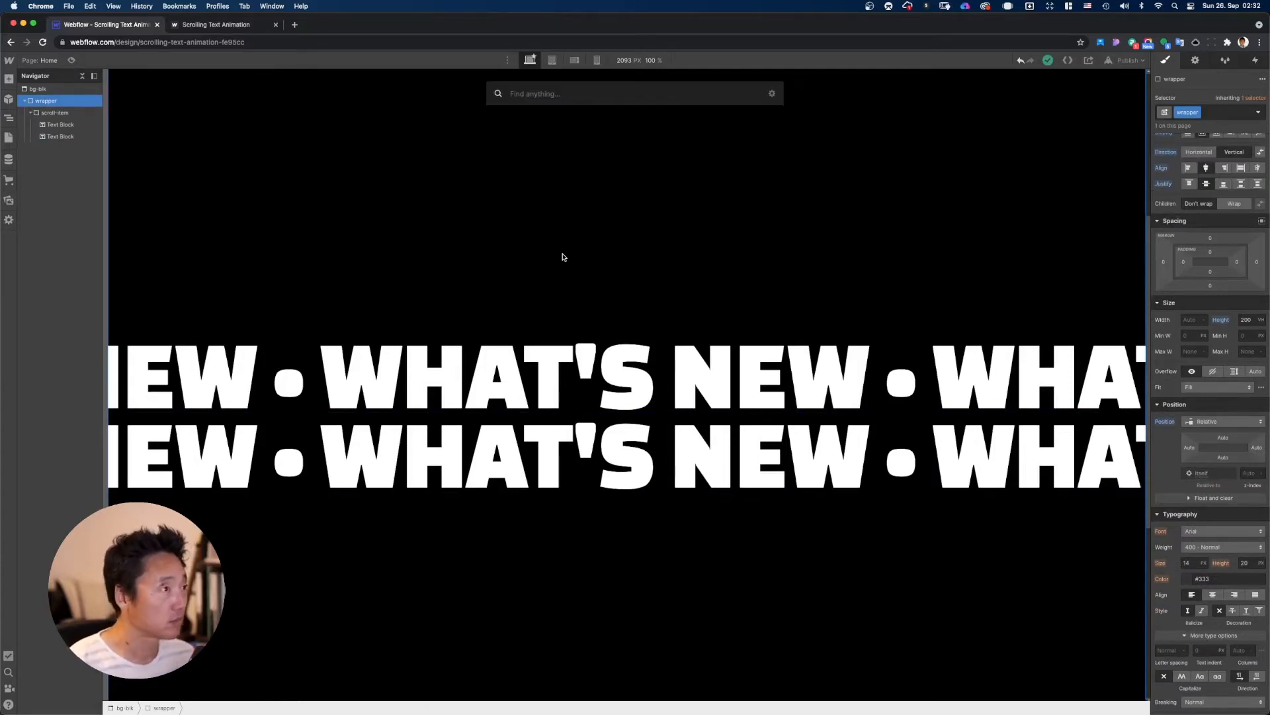
text(div)
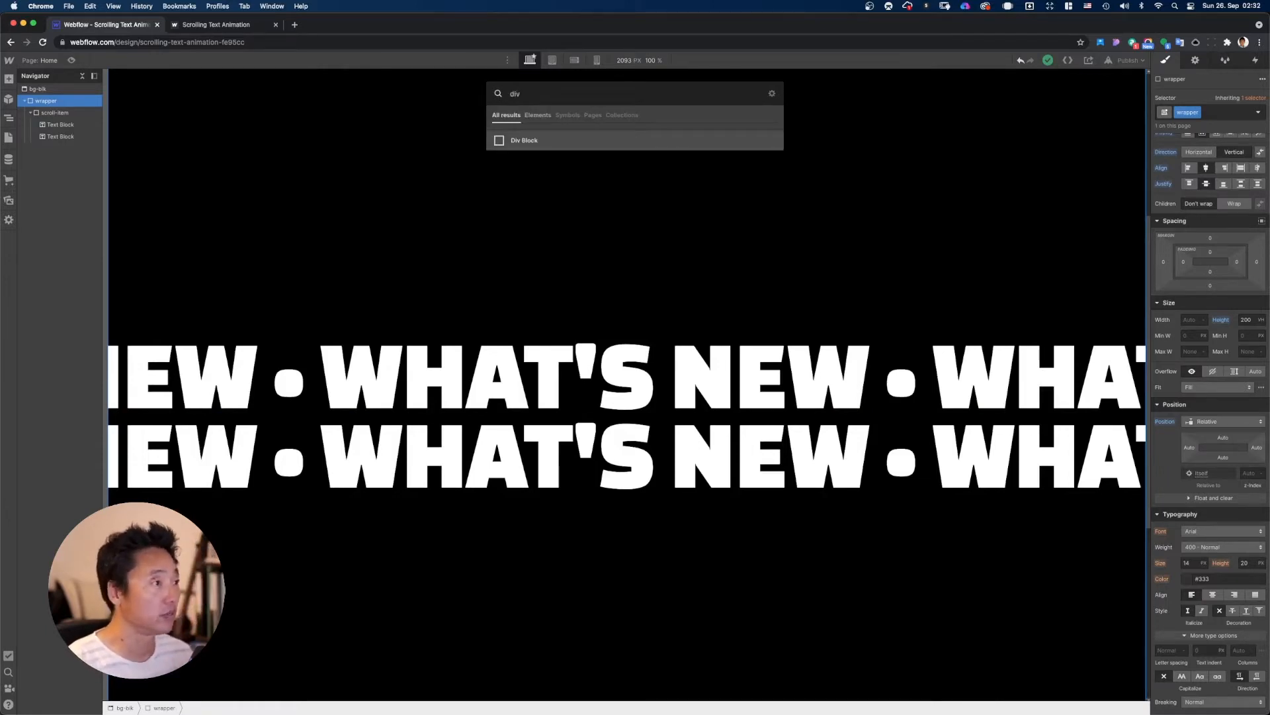
key(Return)
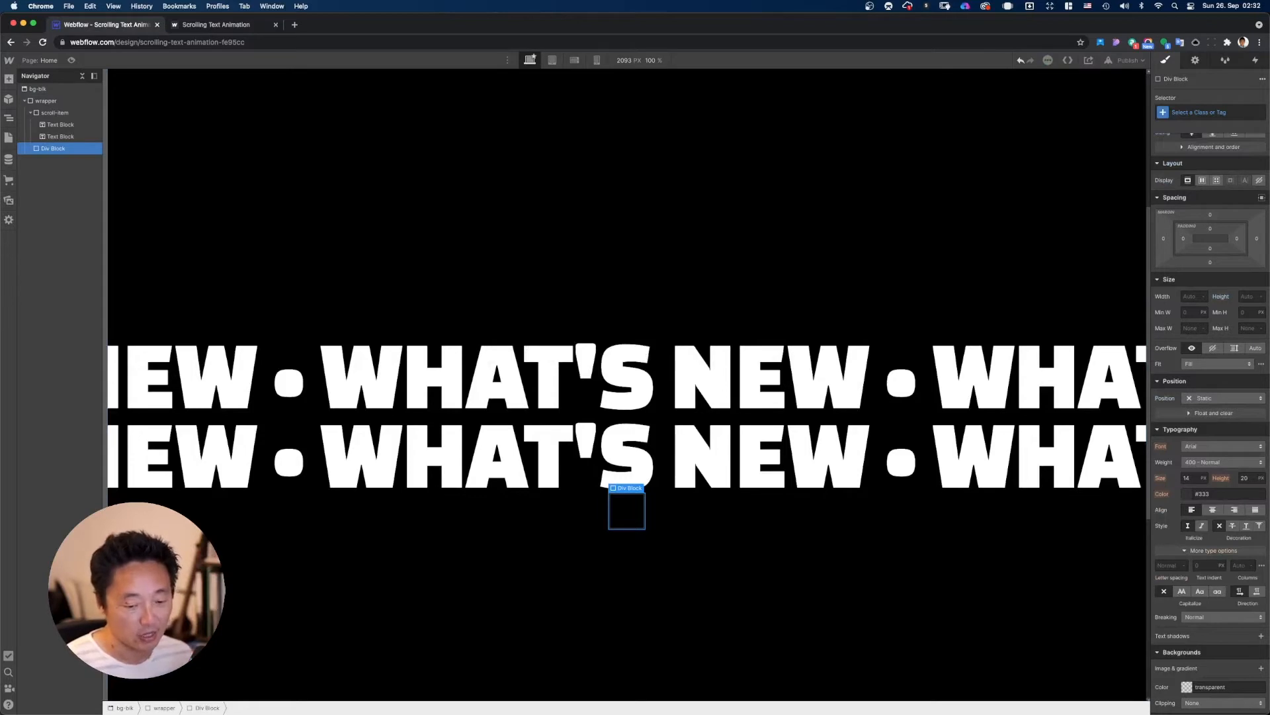
Step: Give the new div block the class vid-container
click(1194, 113)
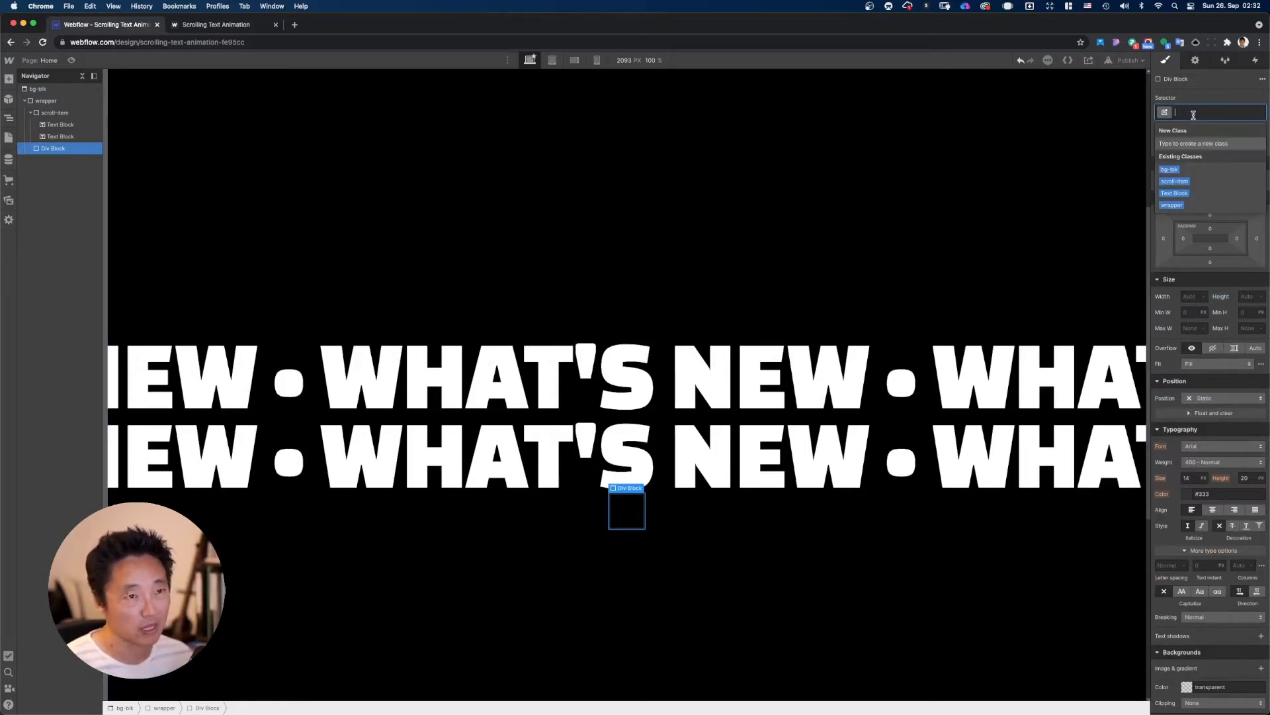
text(vid)
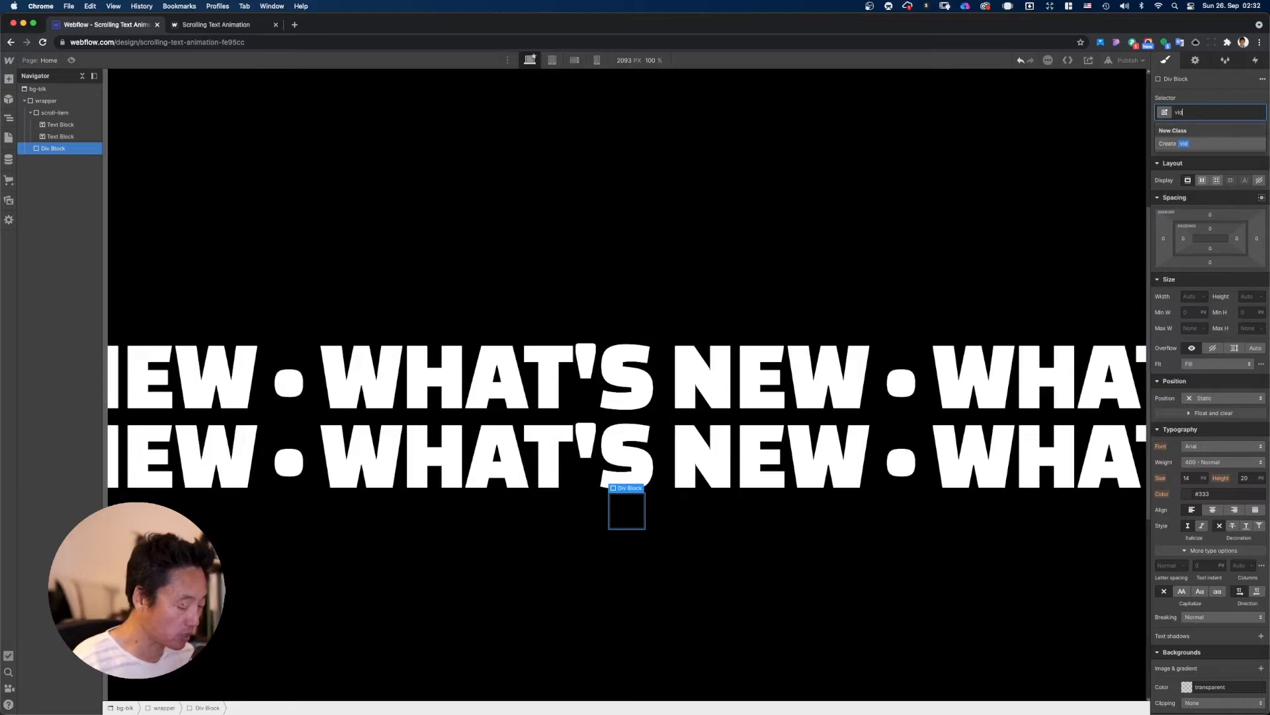
text(-contain)
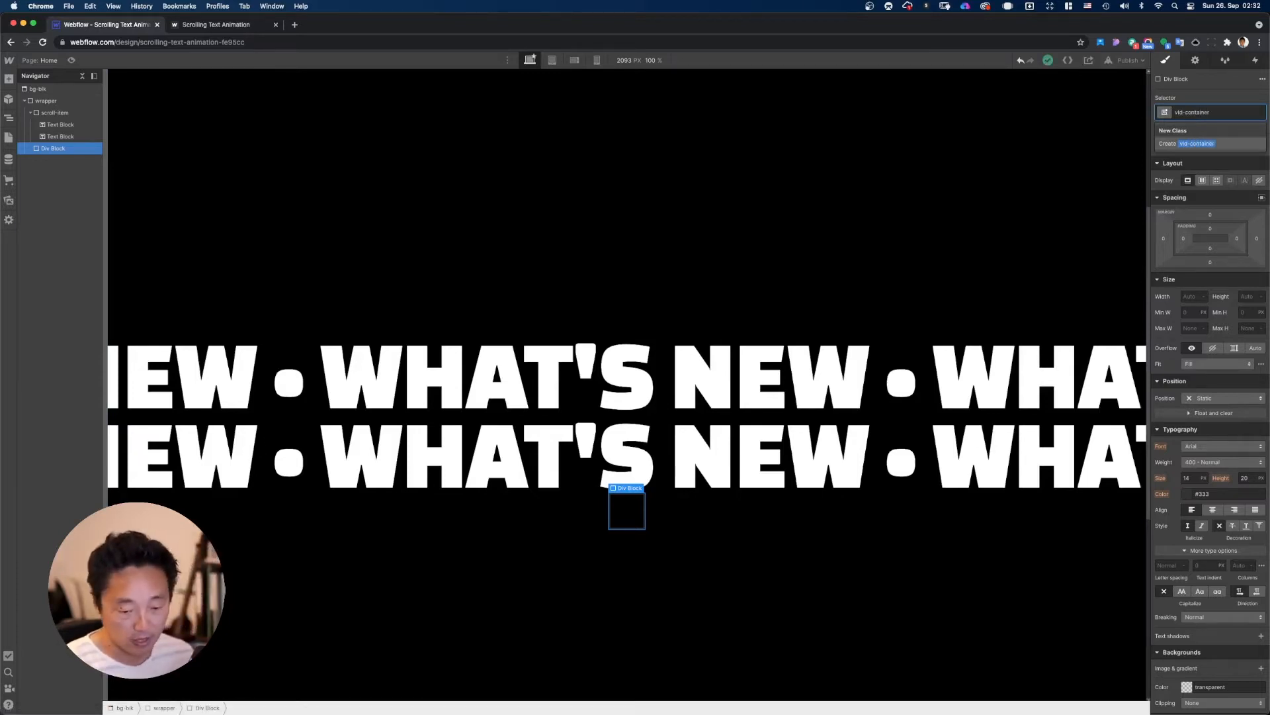
text(er)
key(Return)
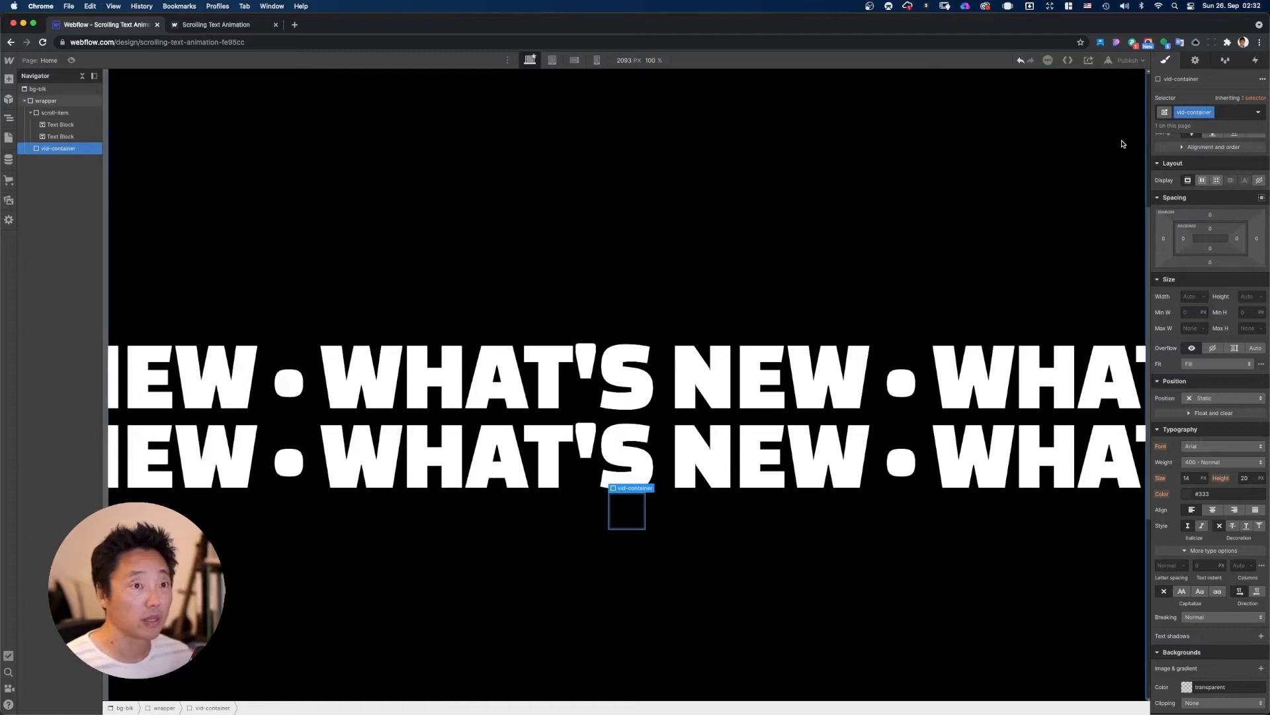
Step: Set the vid-container's position to Absolute and size it 30% wide and 800 px high
click(1228, 400)
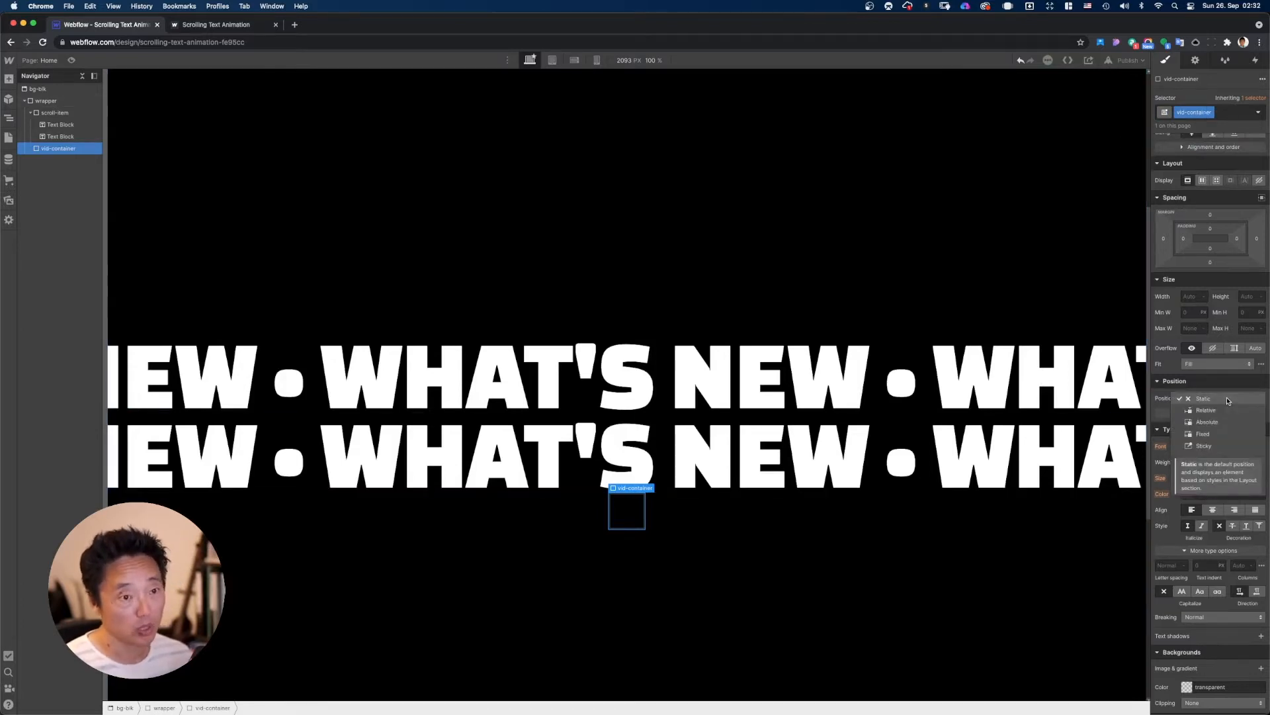
click(1221, 424)
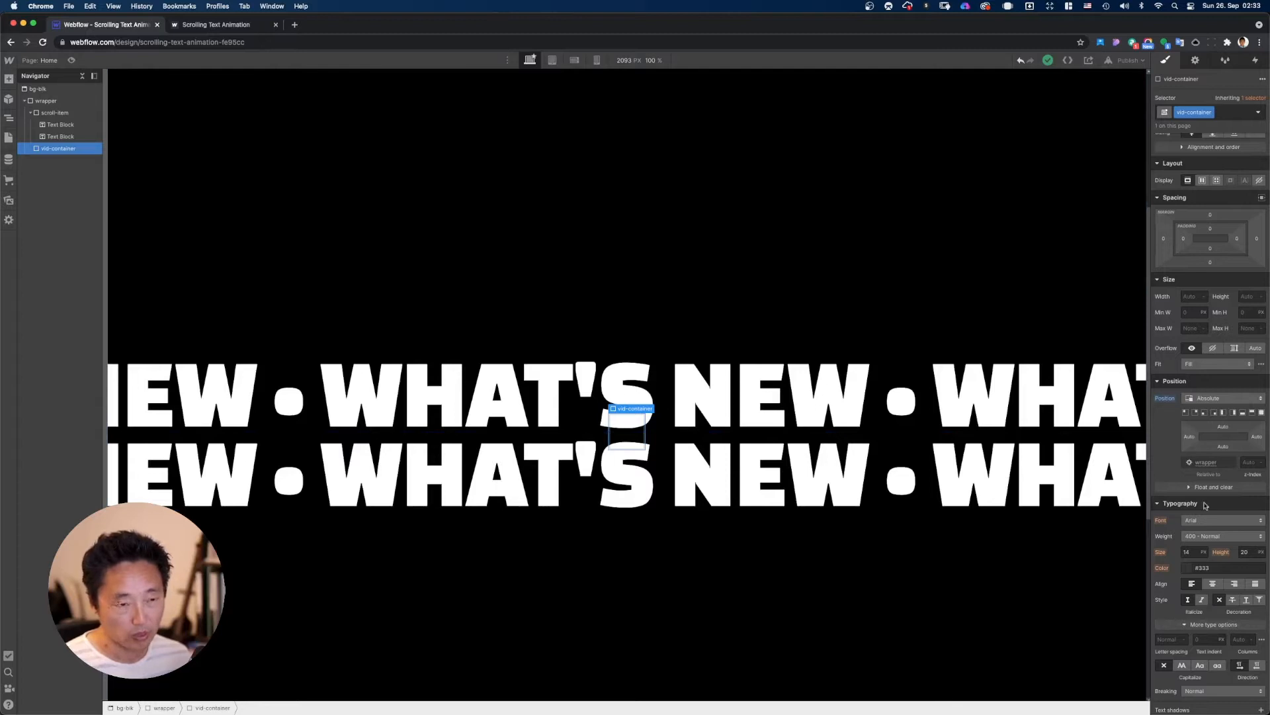
click(1190, 296)
text(30%)
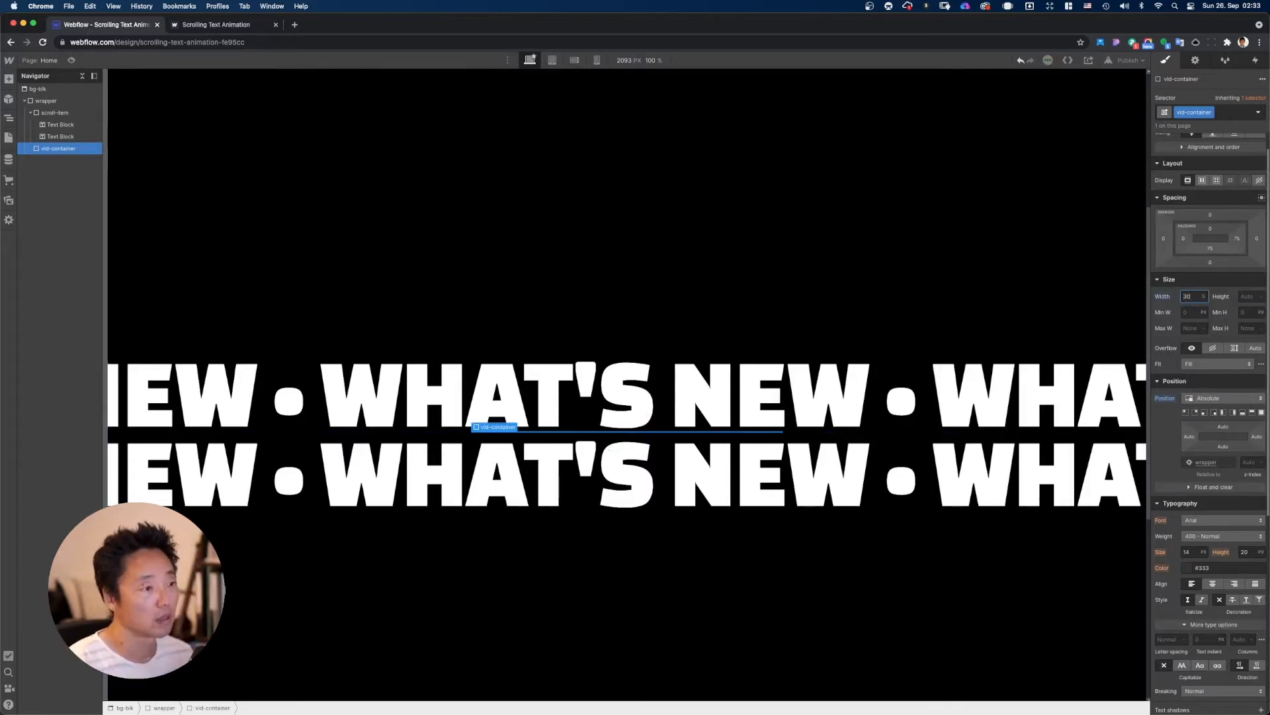
click(1246, 297)
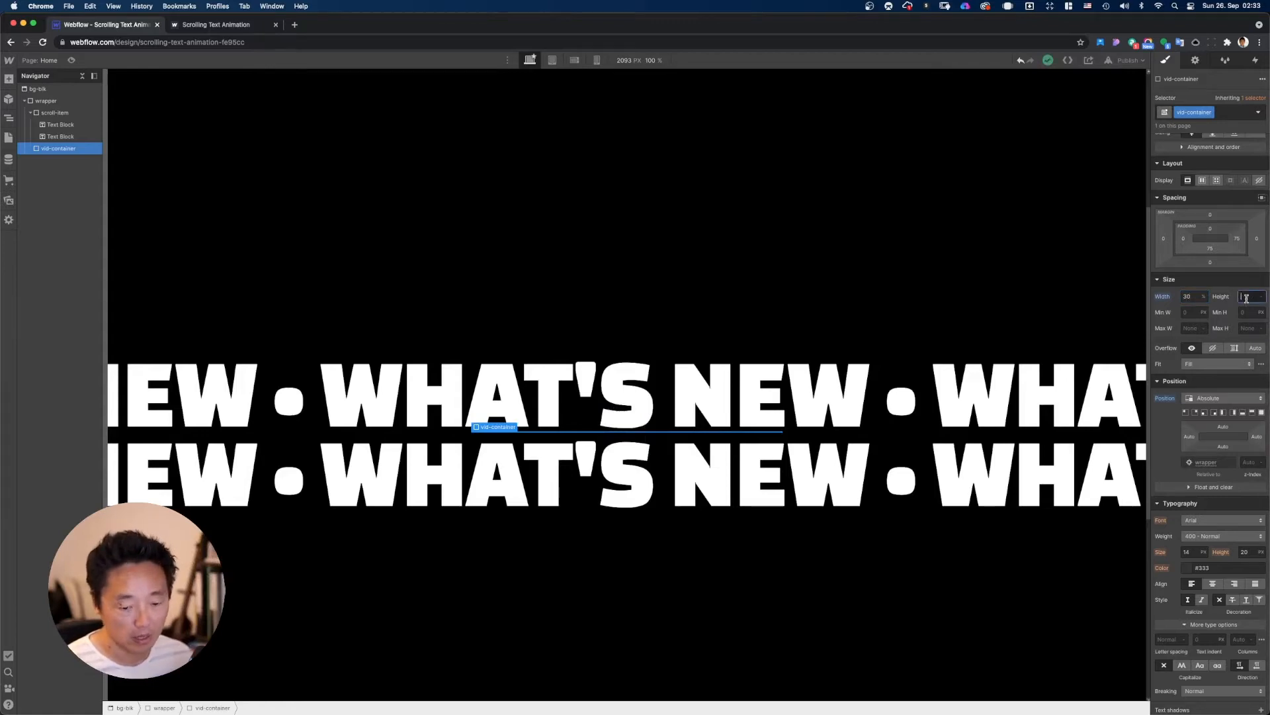
text(800)
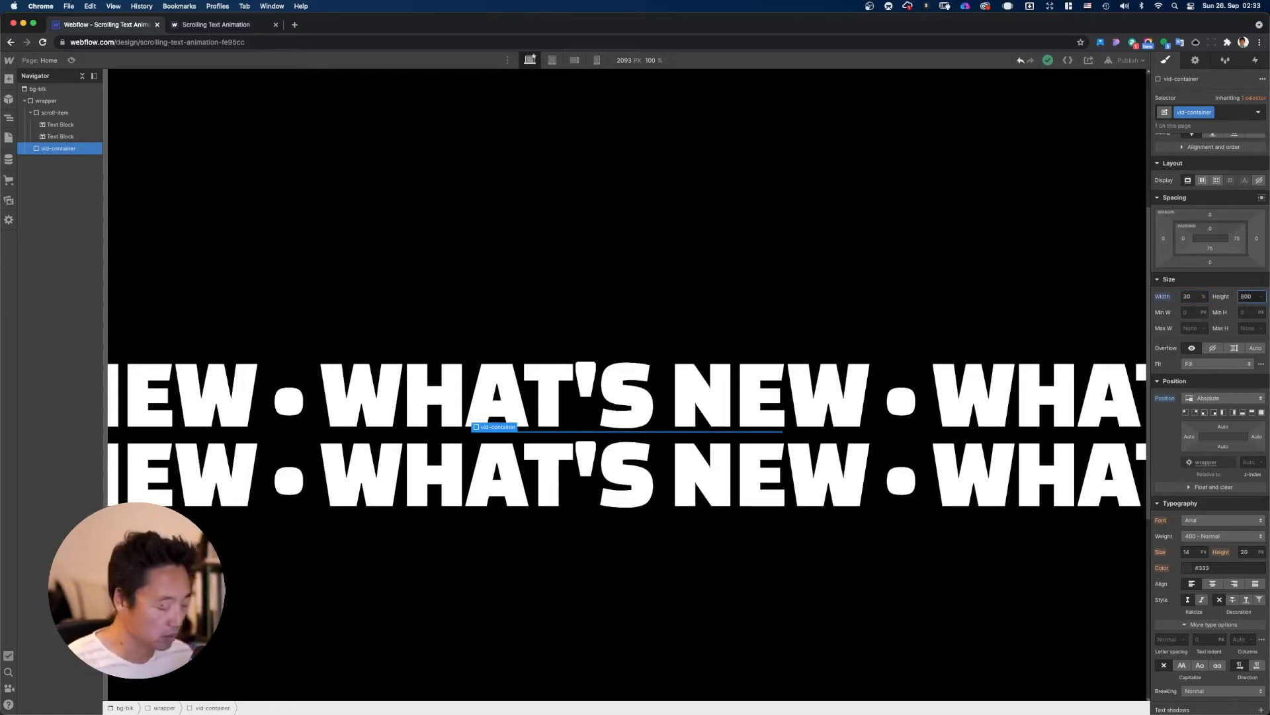
key(Return)
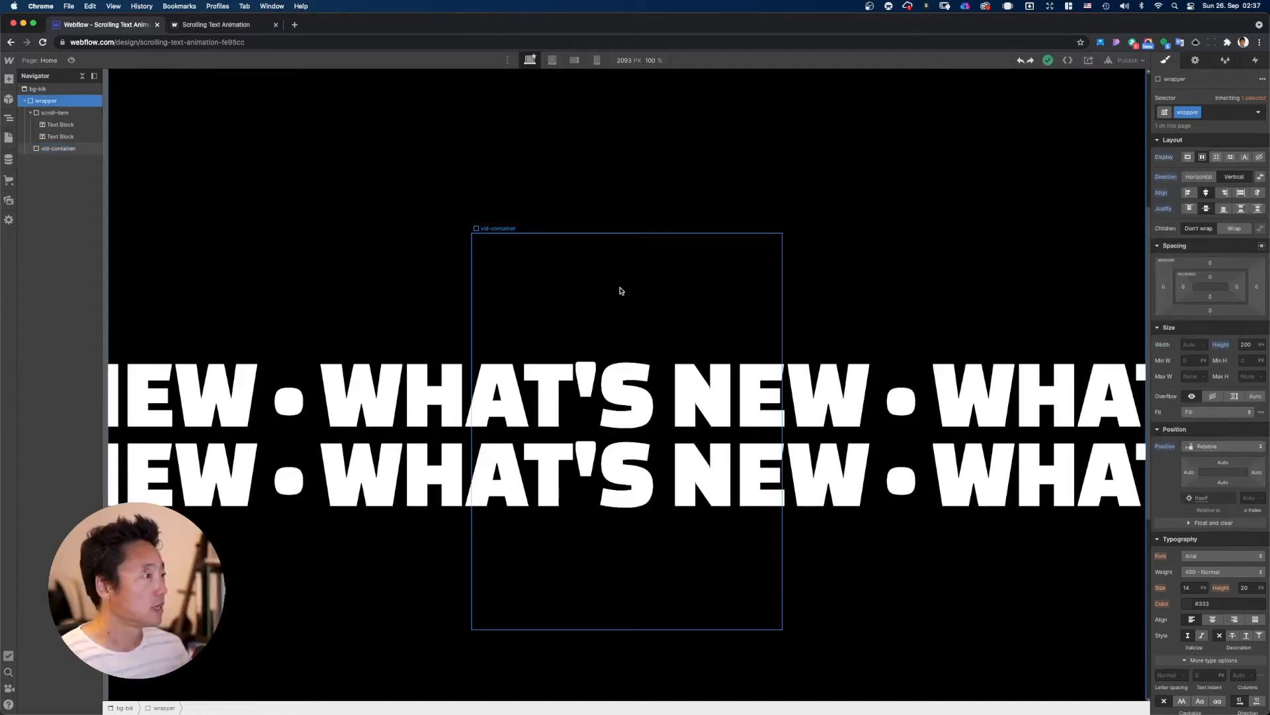
Step: Add a Background Video element inside the vid-container
click(621, 291)
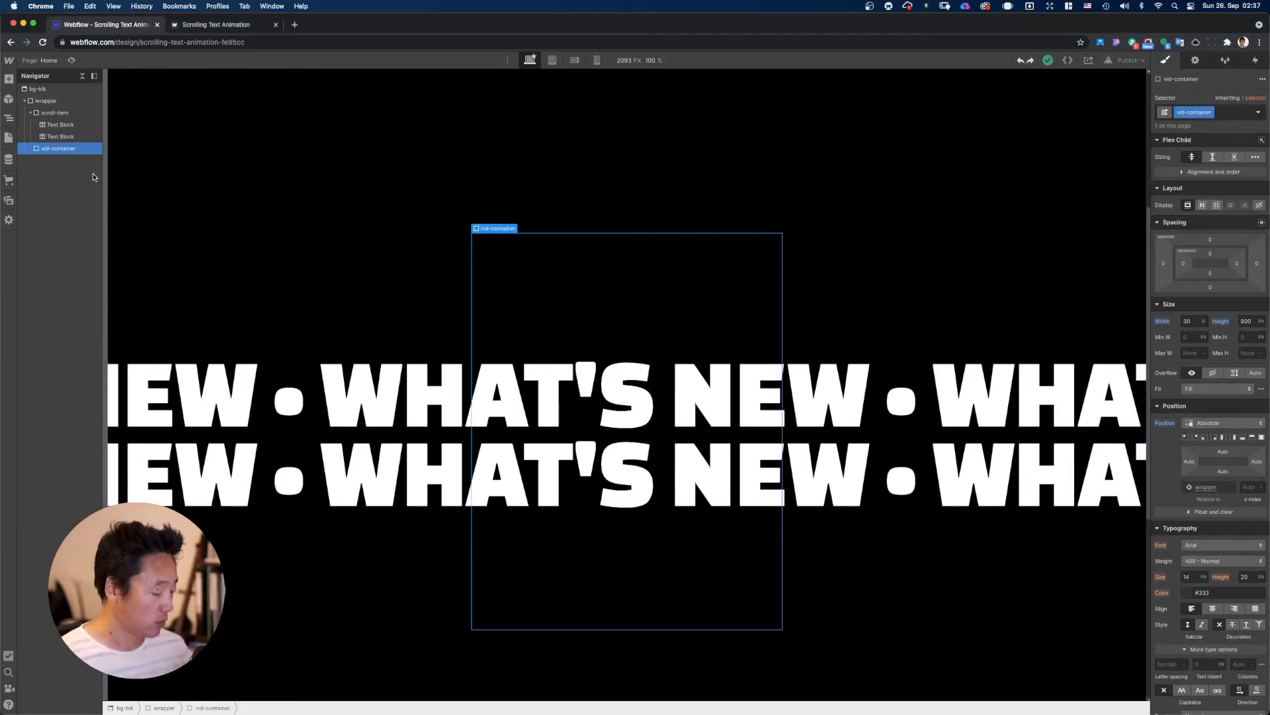
key(super+e)
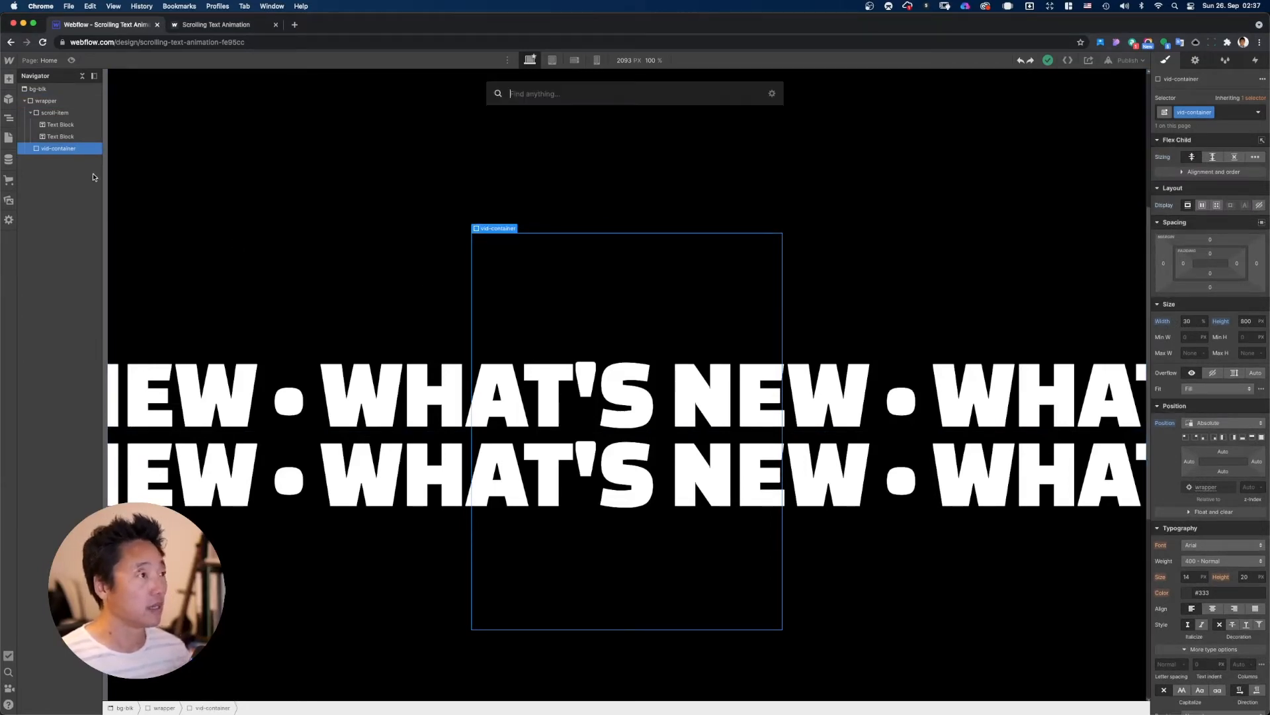
text(back)
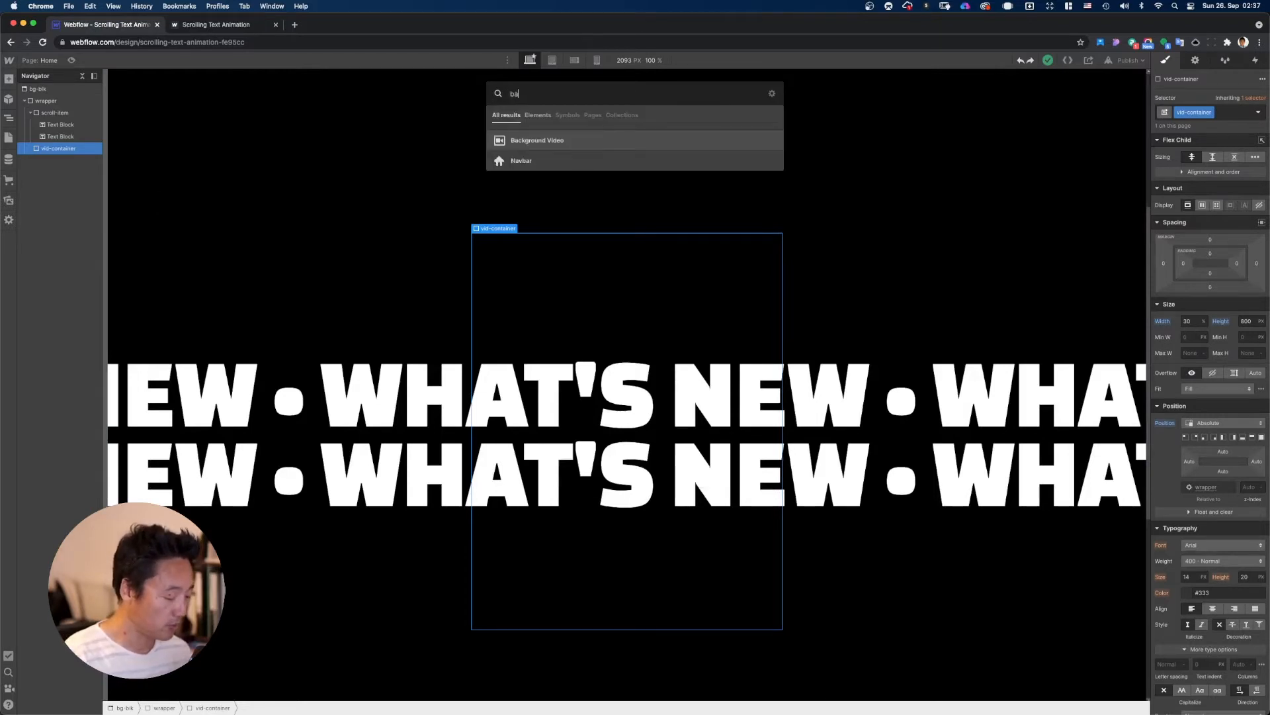
key(Return)
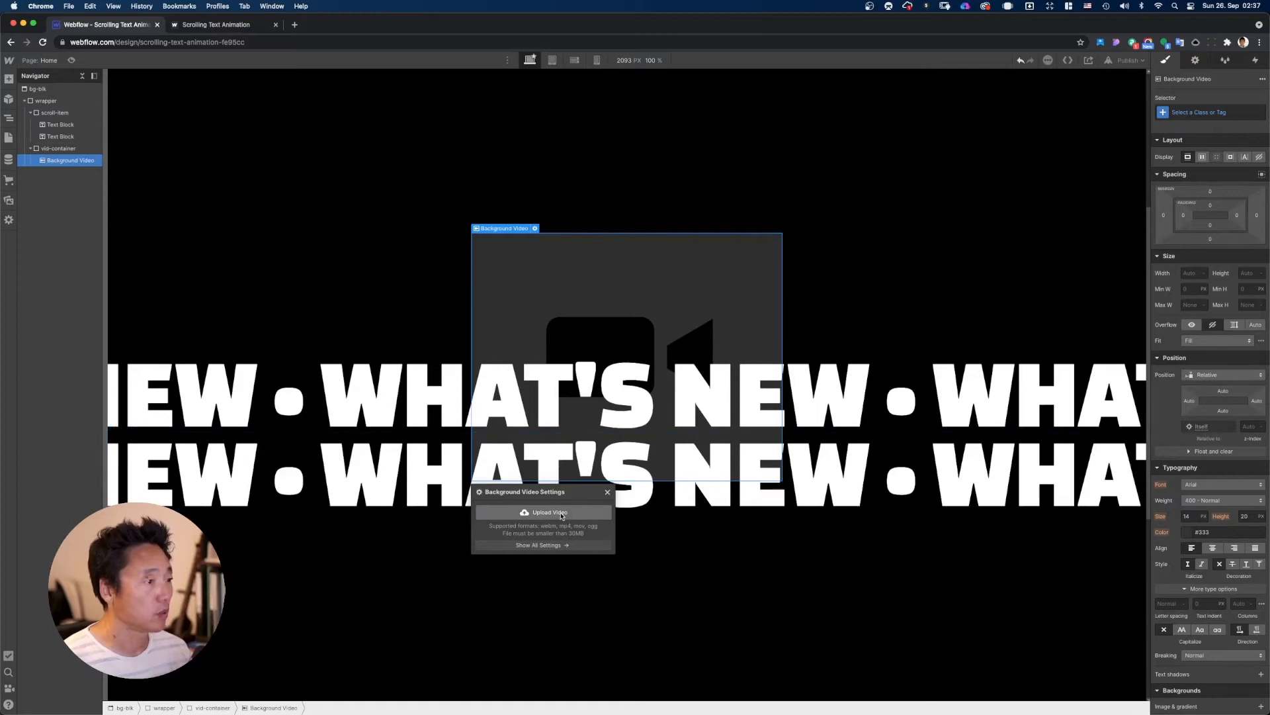
Step: Upload rotating-3d-ring2.mp4 as the background video's source and close its settings
click(562, 516)
click(537, 156)
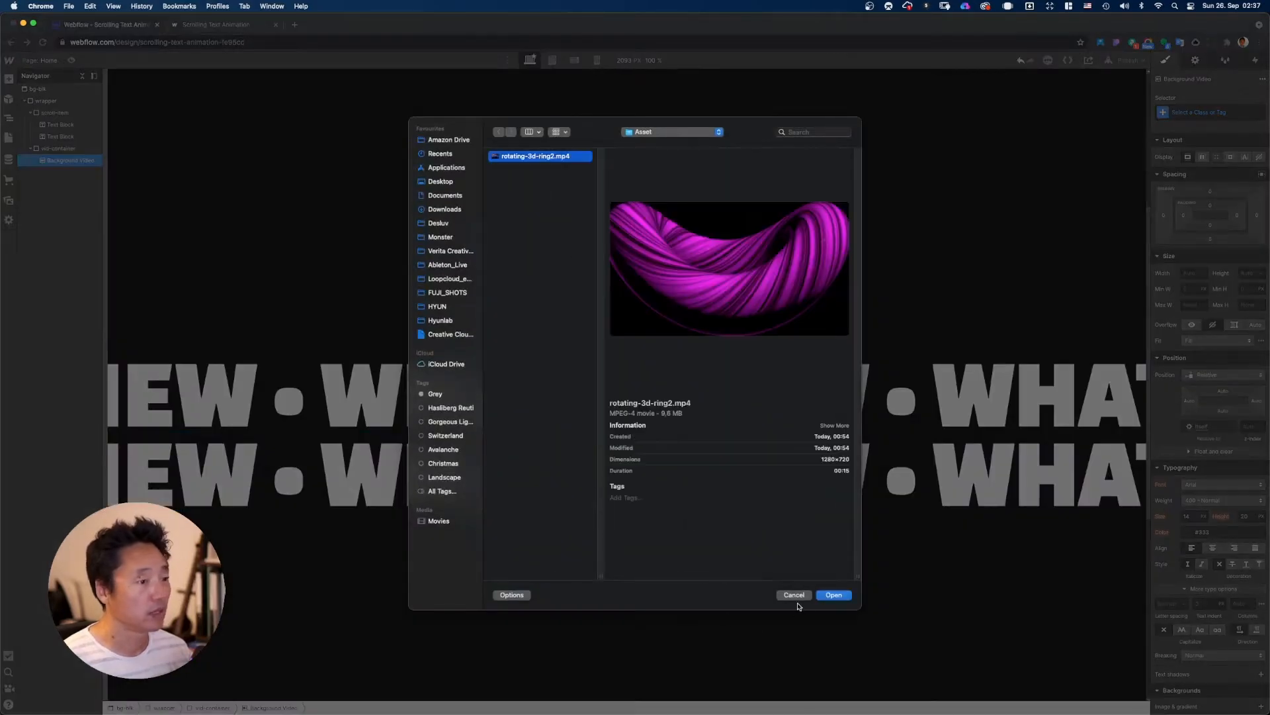
click(825, 598)
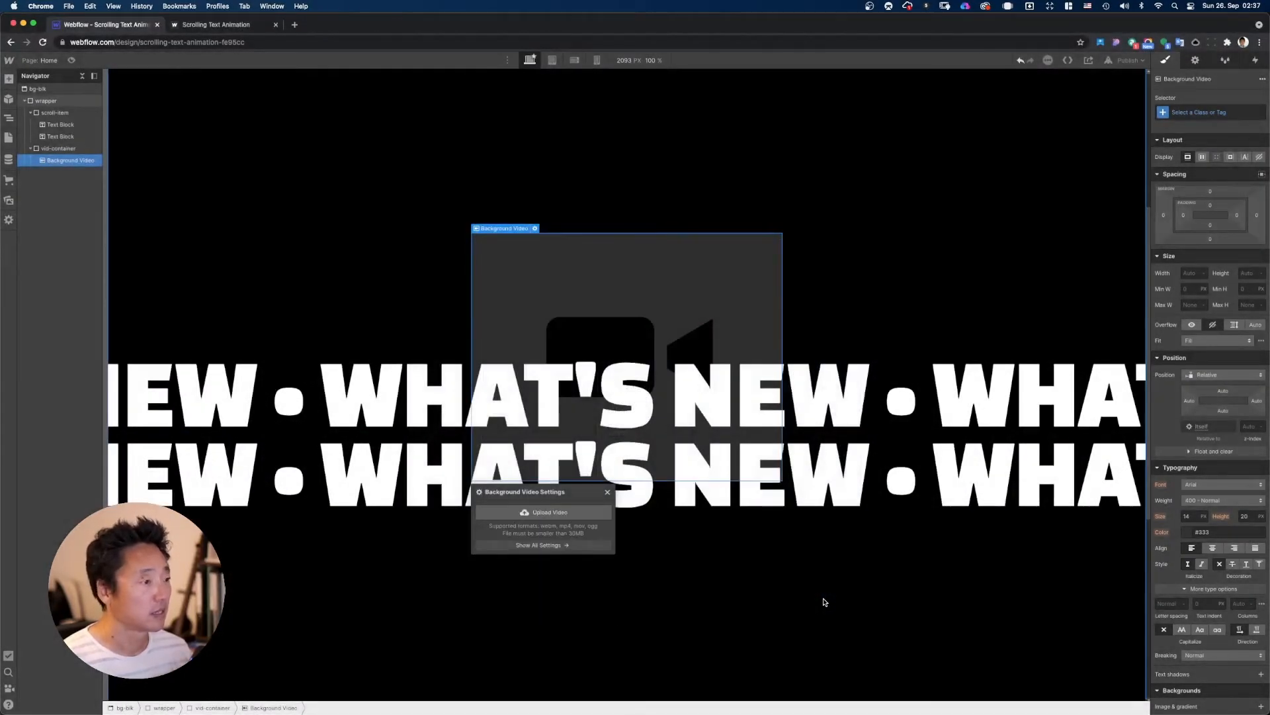
click(609, 493)
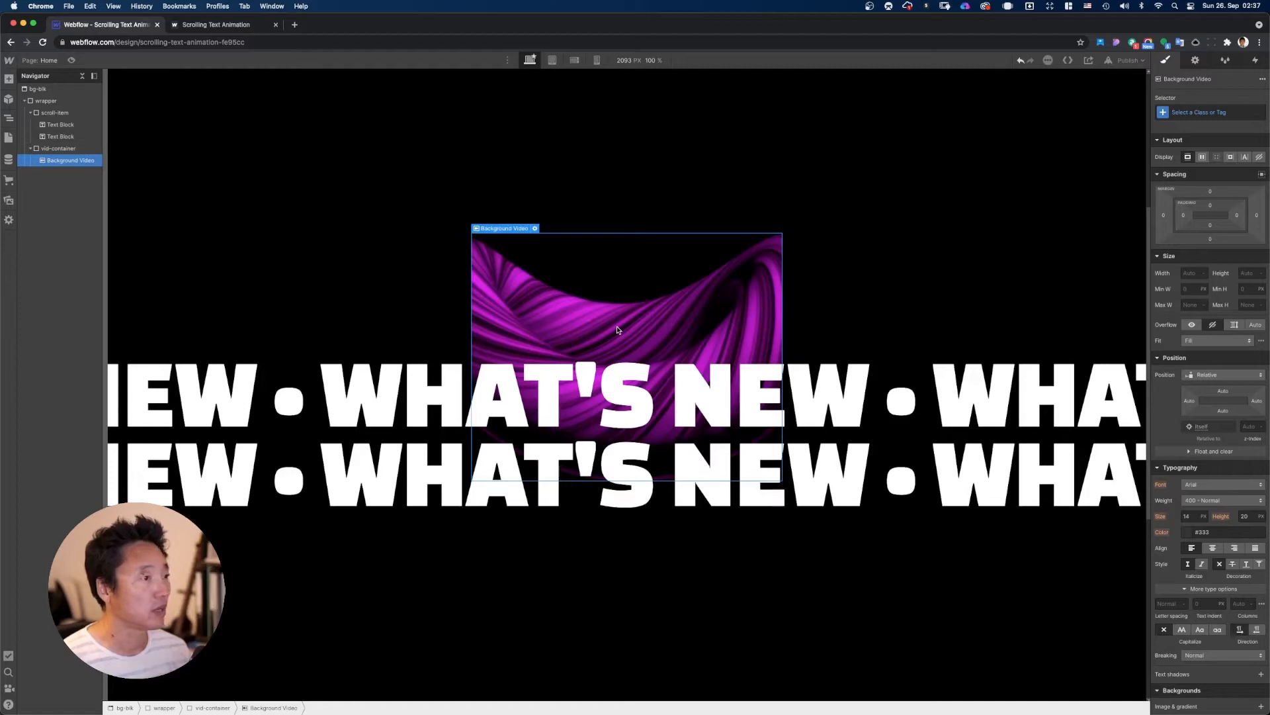
Step: Set the background video's width and height to 100% and its fit to Cover
click(1201, 273)
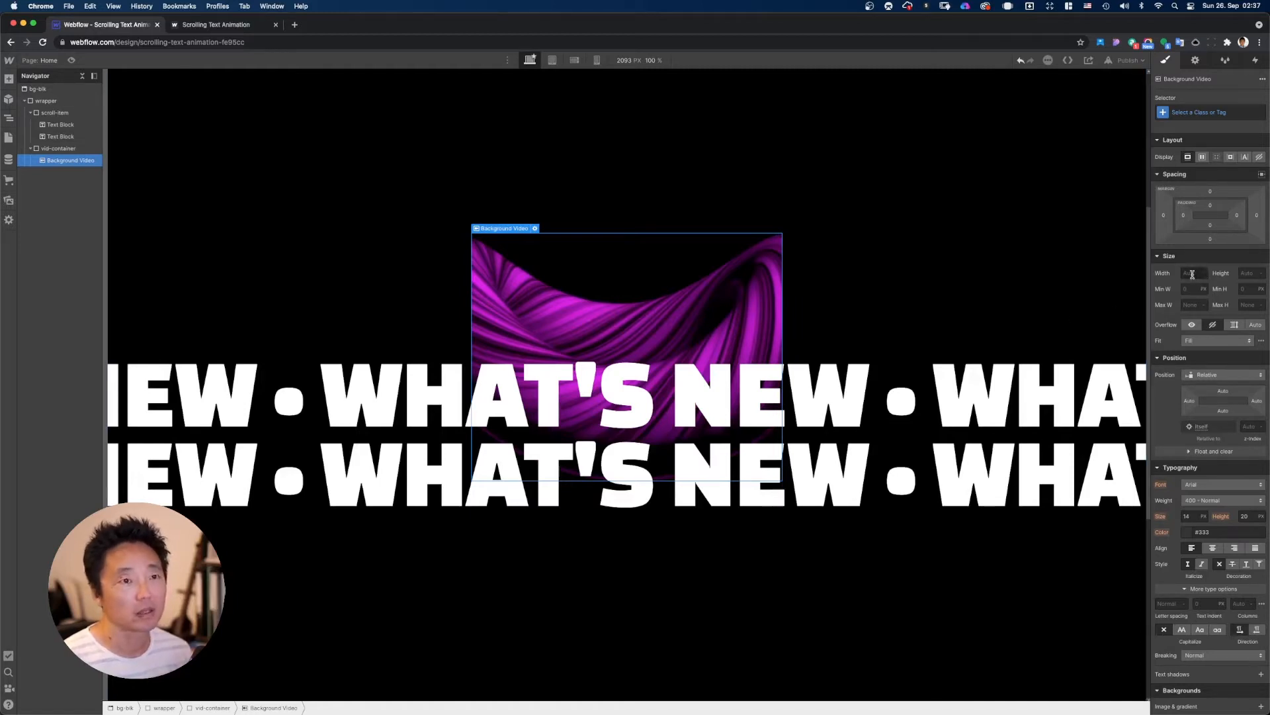
text(100)
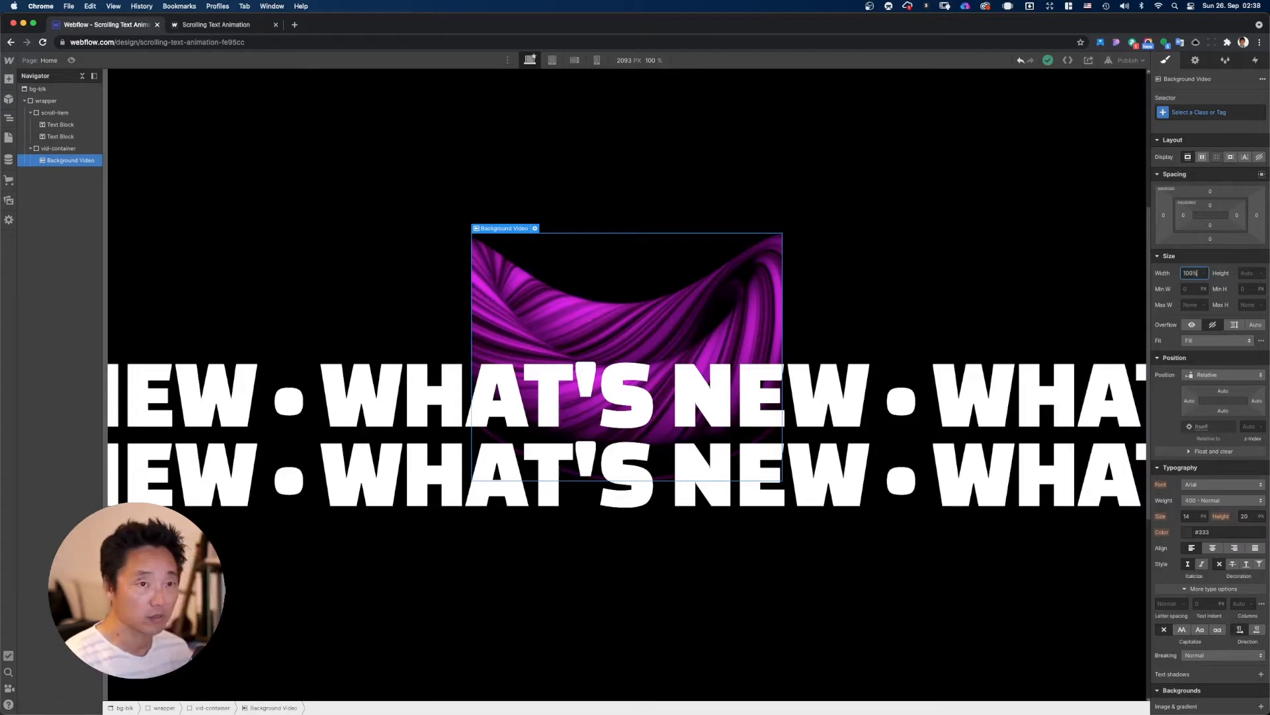
key(Tab)
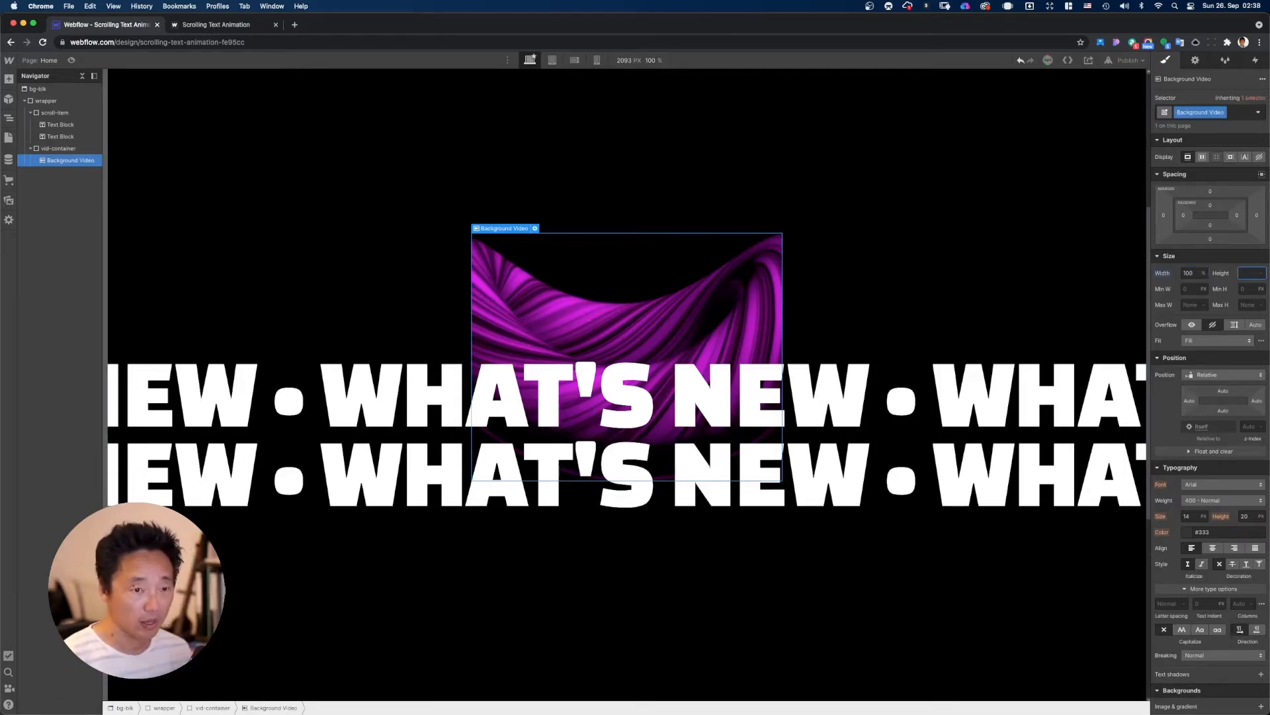
text(100)
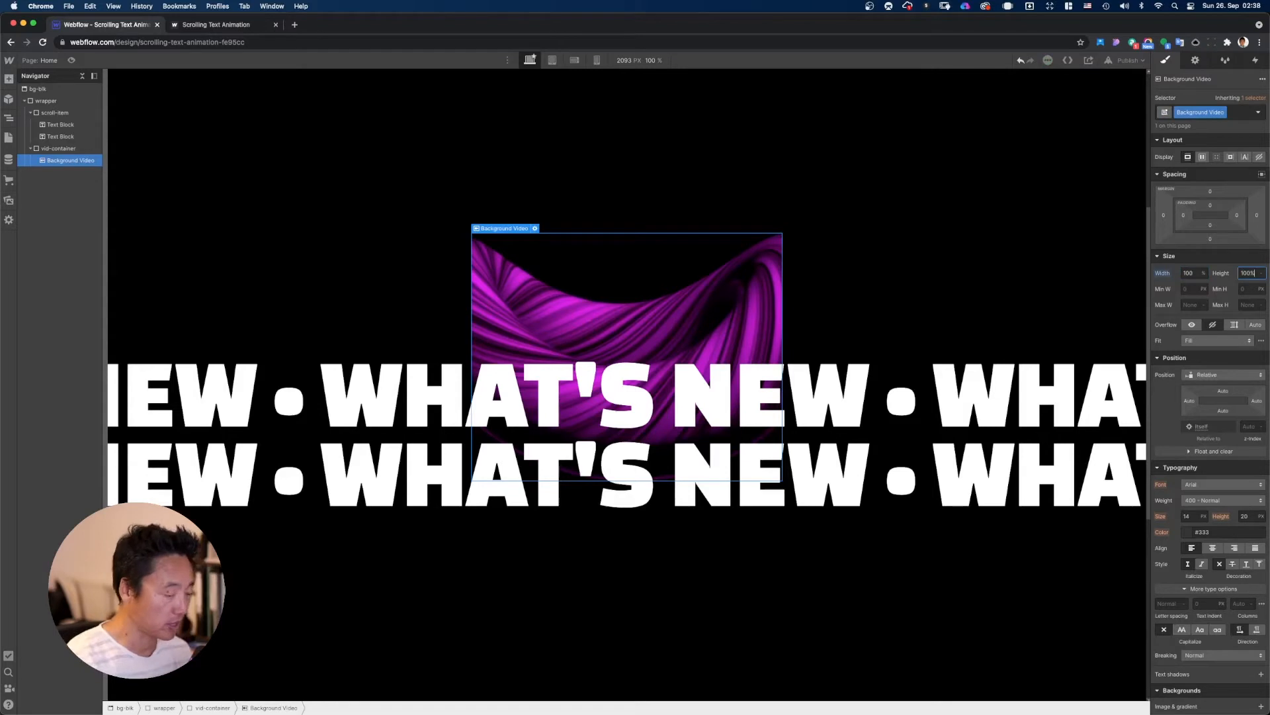
text(%)
click(1204, 341)
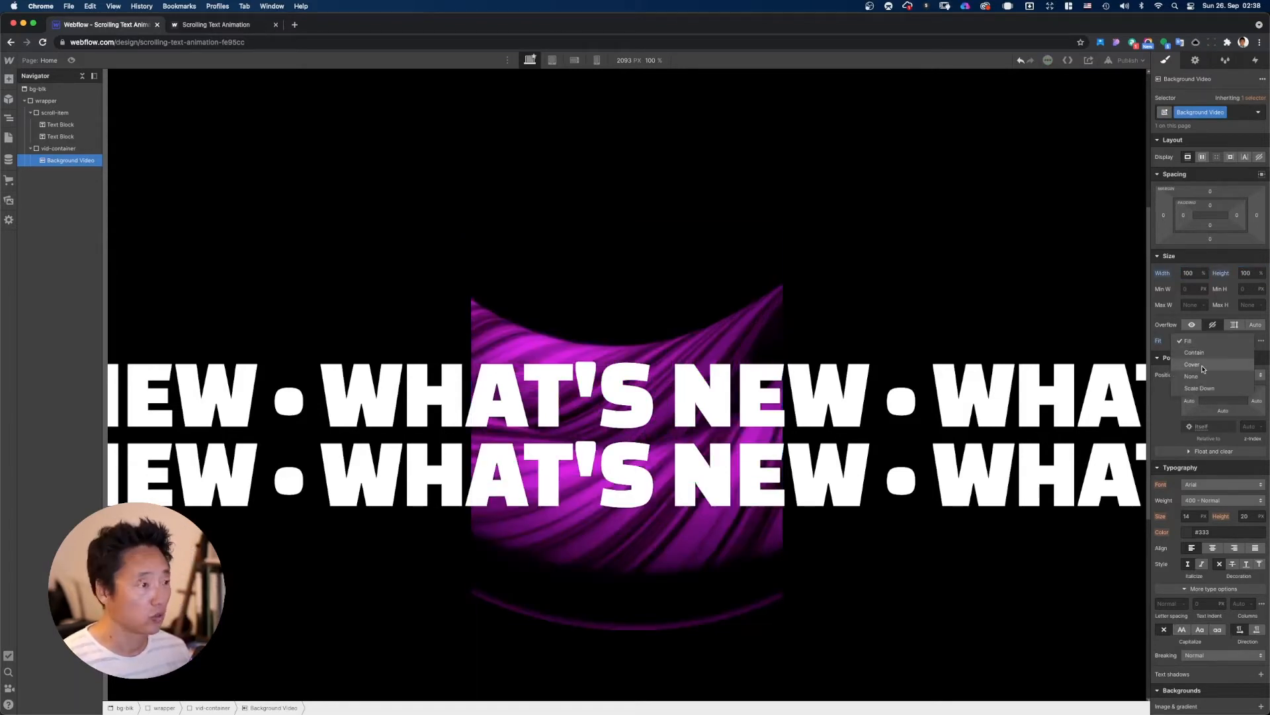
click(1203, 365)
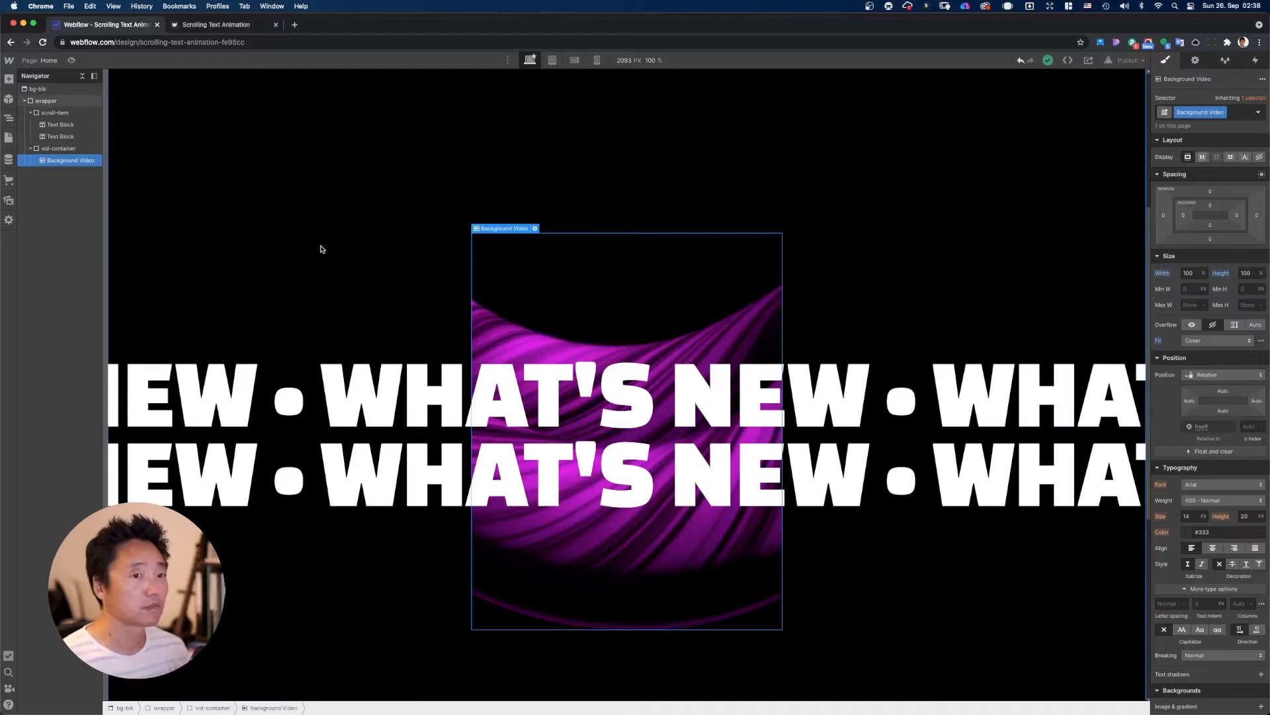
Step: Set the vid-container's height to 1000 px
click(75, 149)
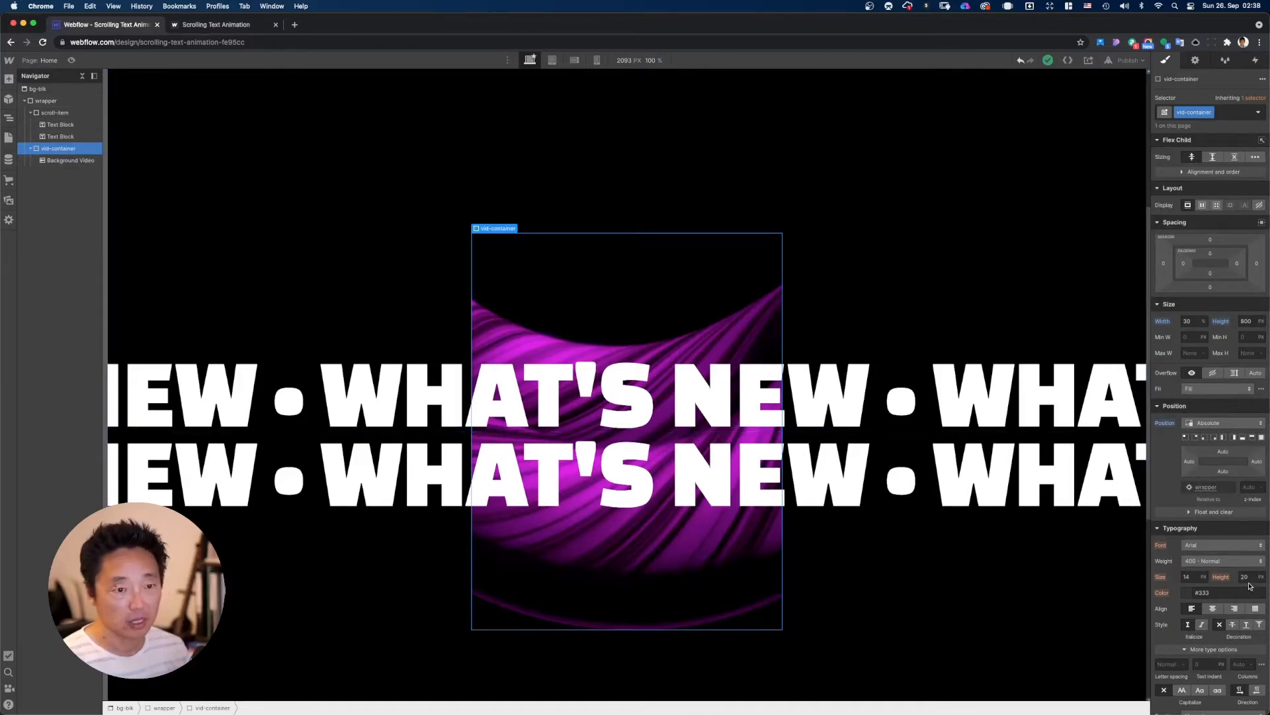
click(1248, 321)
text(1000)
key(Return)
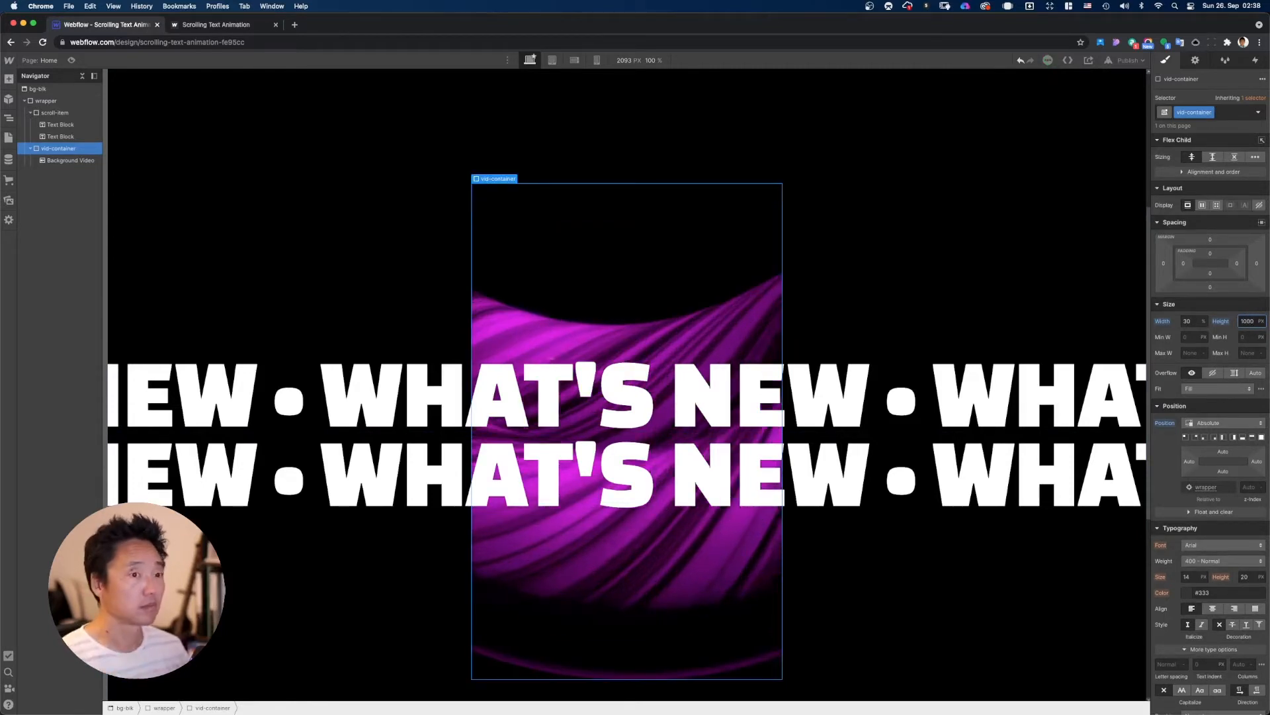
Step: Widen the vid-container to 35%
click(1190, 321)
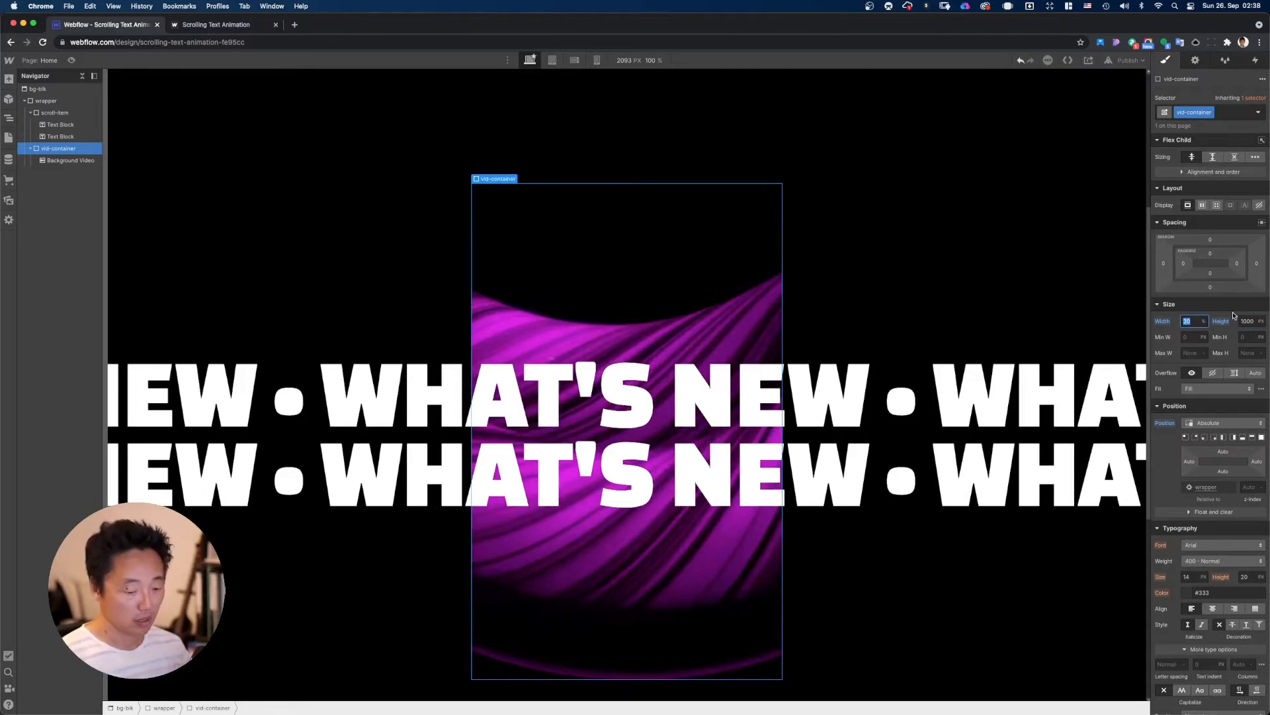
key(Up)
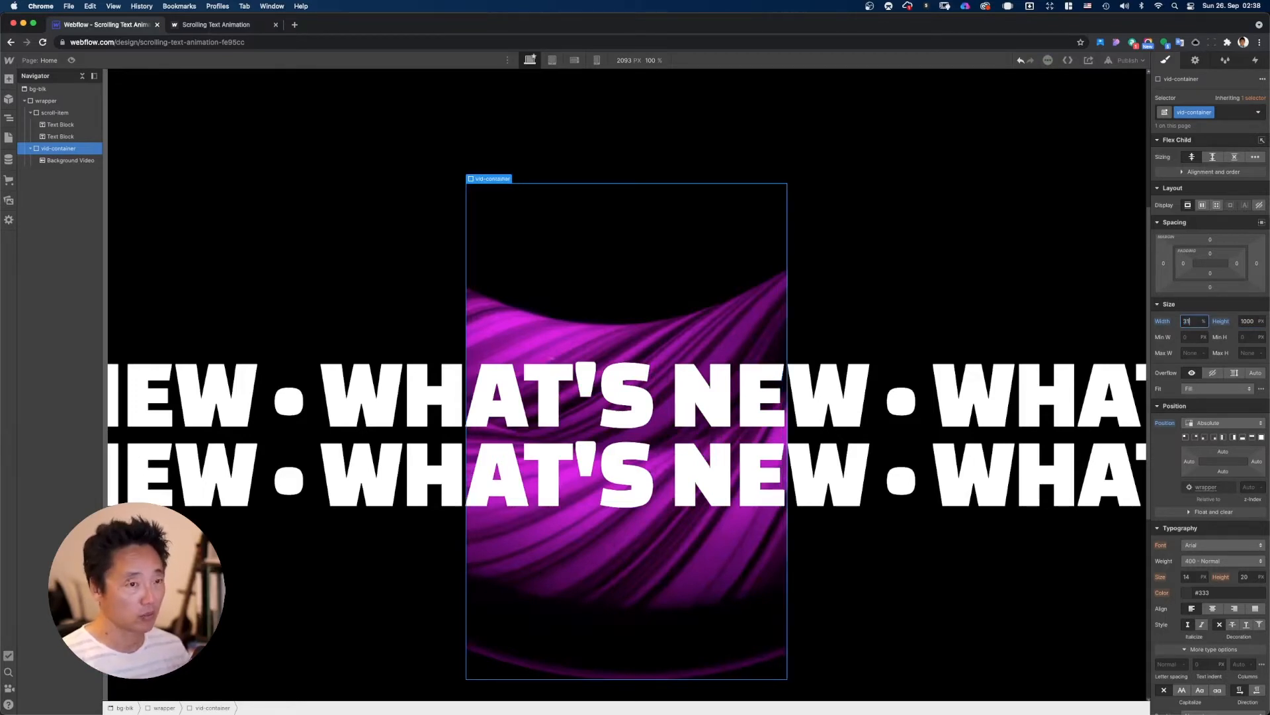
key(Up)
key(Up)
key(Up)
key(Up)
key(Up)
key(Up)
key(Up)
key(Up)
key(Up)
key(Down)
key(Down)
key(Down)
key(Down)
key(Down)
key(Down)
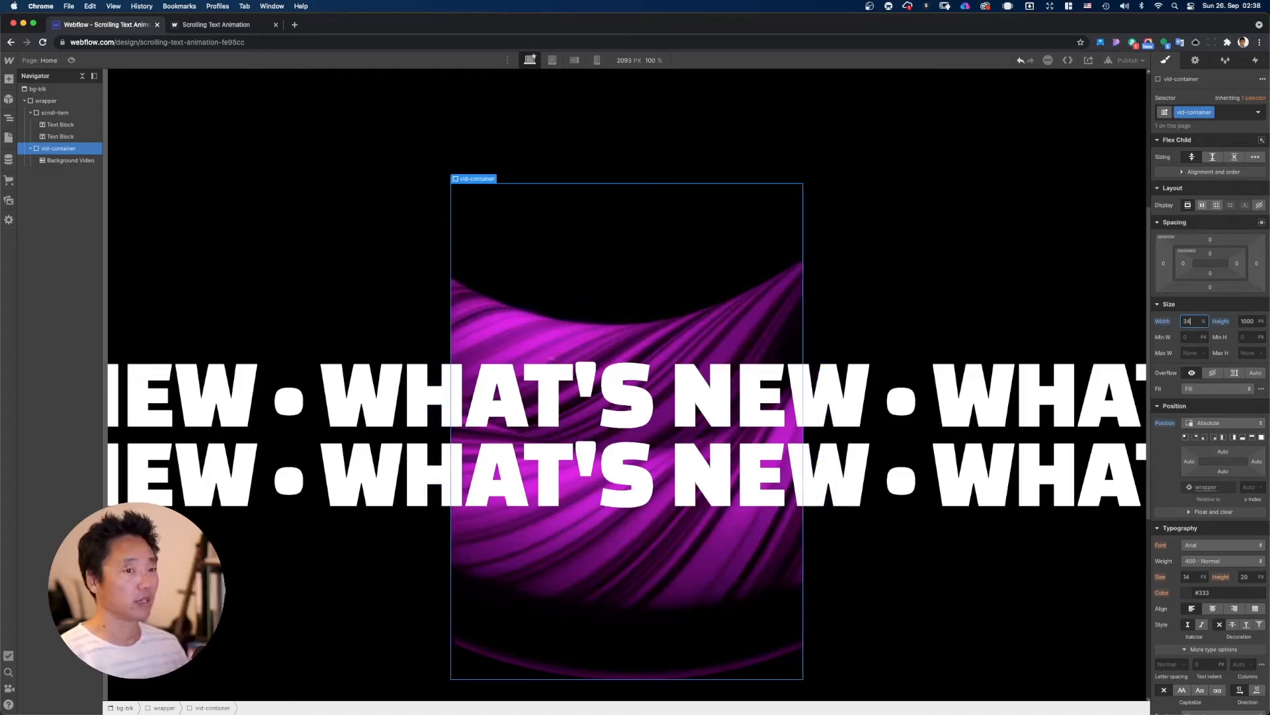
key(Up)
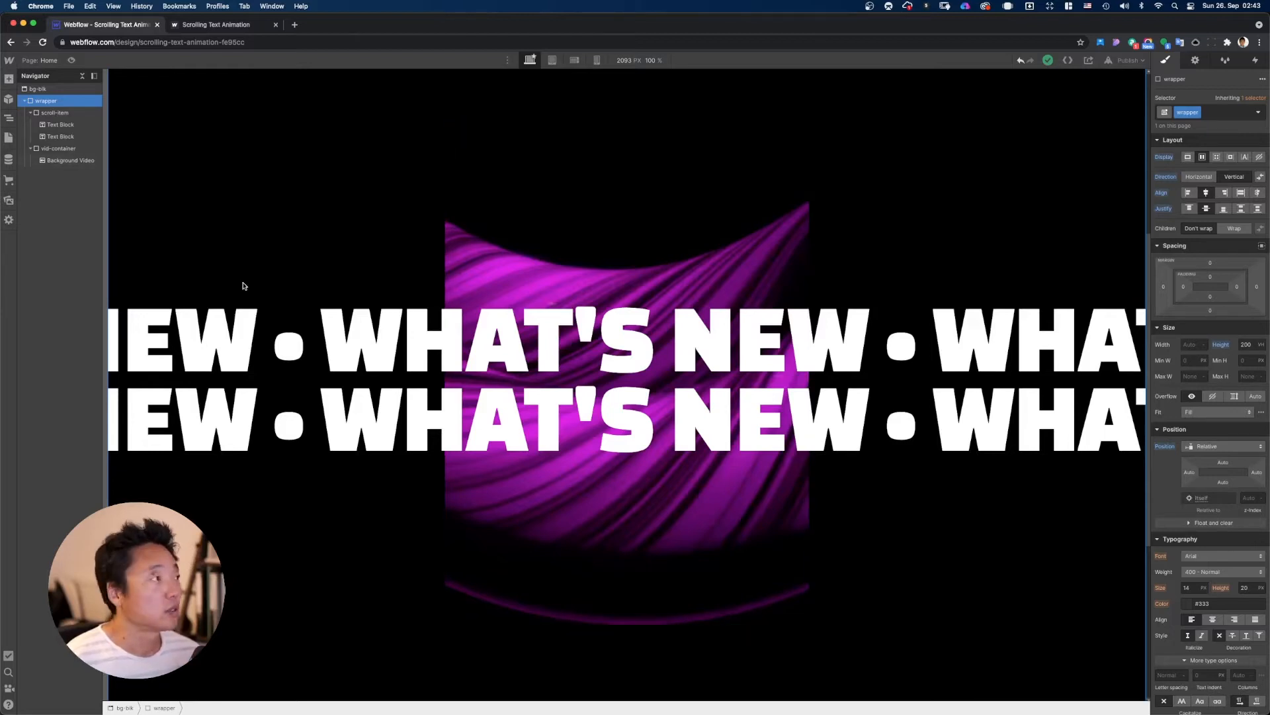
Step: Give the scroll-item a "While scrolling in view" trigger with the action Play scroll animation
click(60, 113)
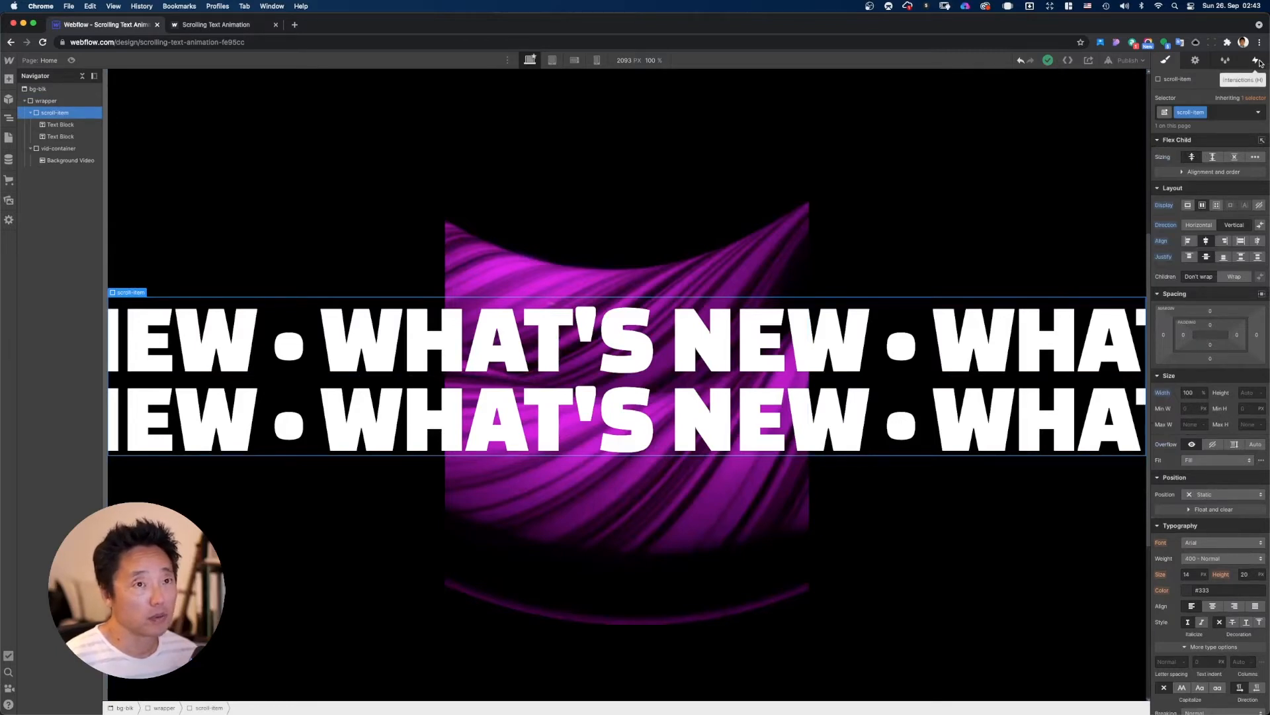
click(1258, 61)
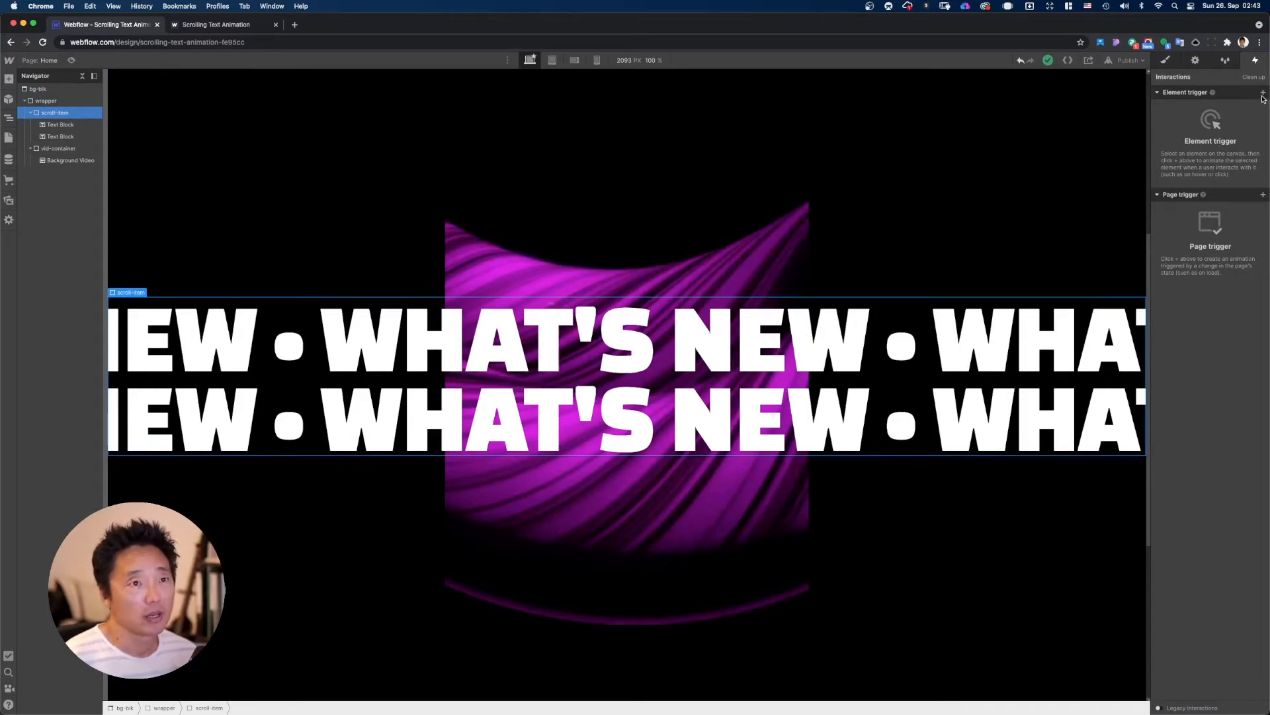
click(1263, 94)
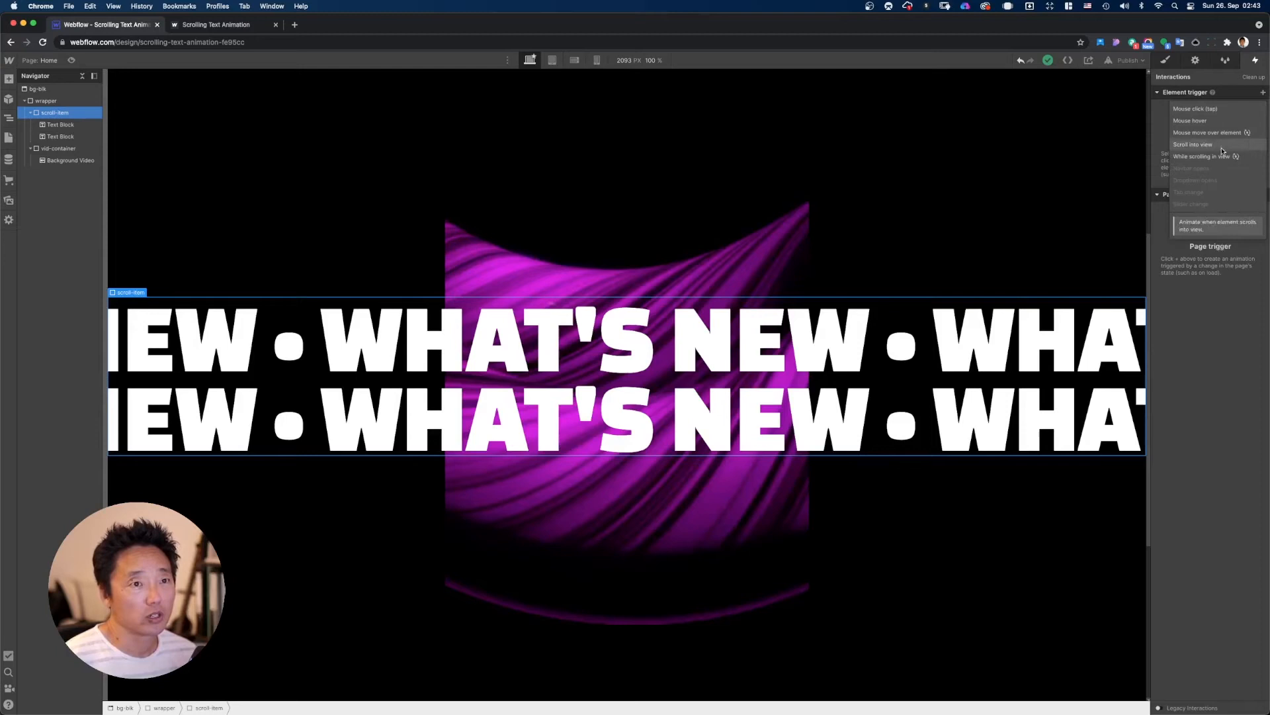
click(1202, 156)
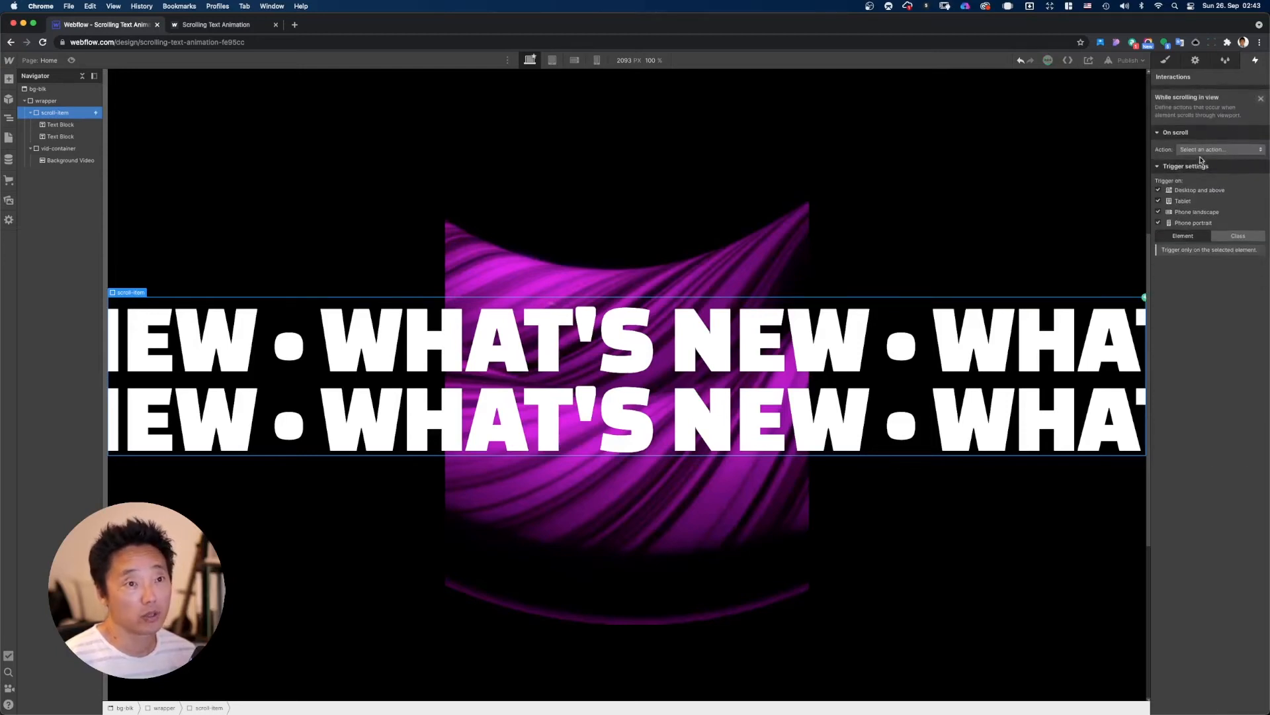
click(1213, 146)
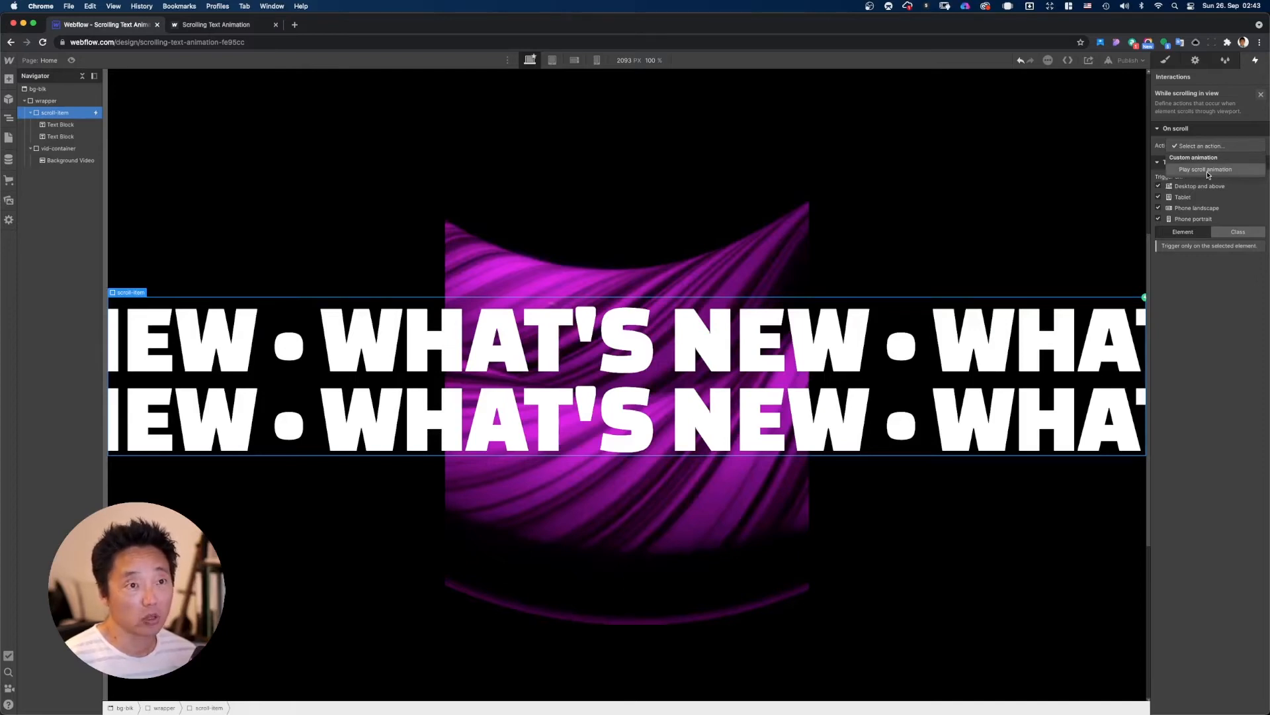
click(1206, 170)
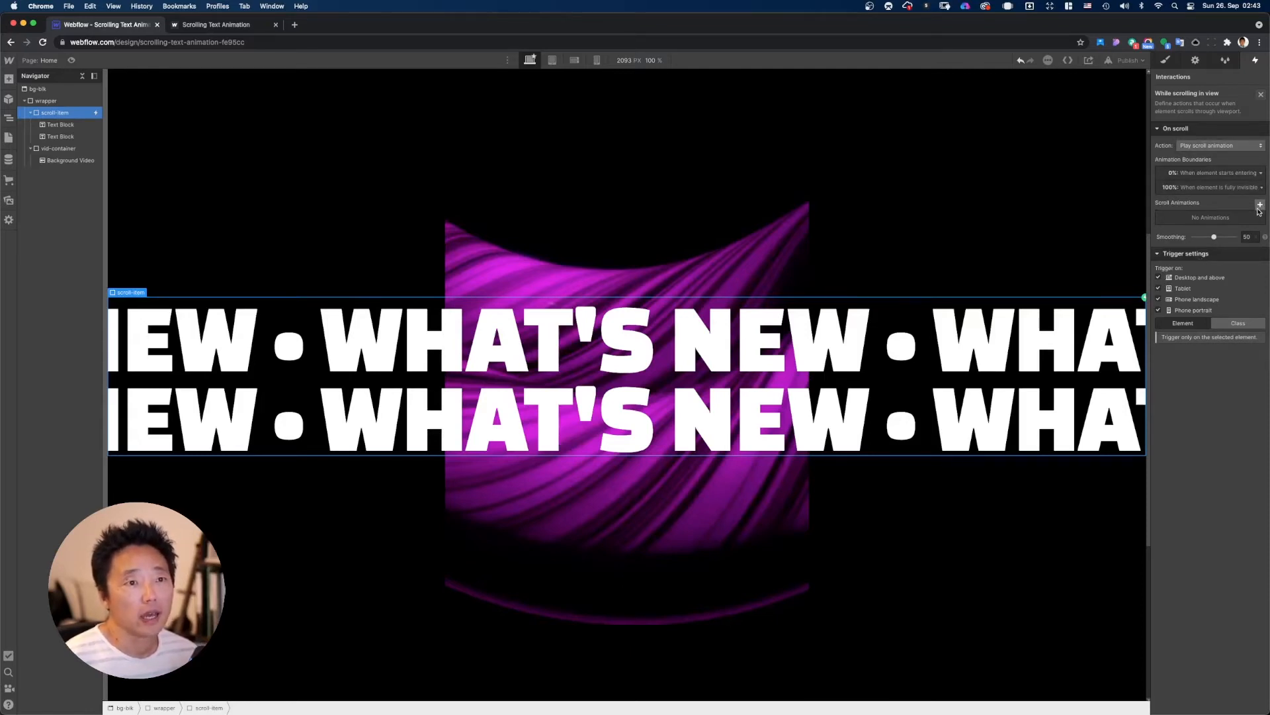
Step: Create a new scroll animation named "text scroll anim"
click(1261, 205)
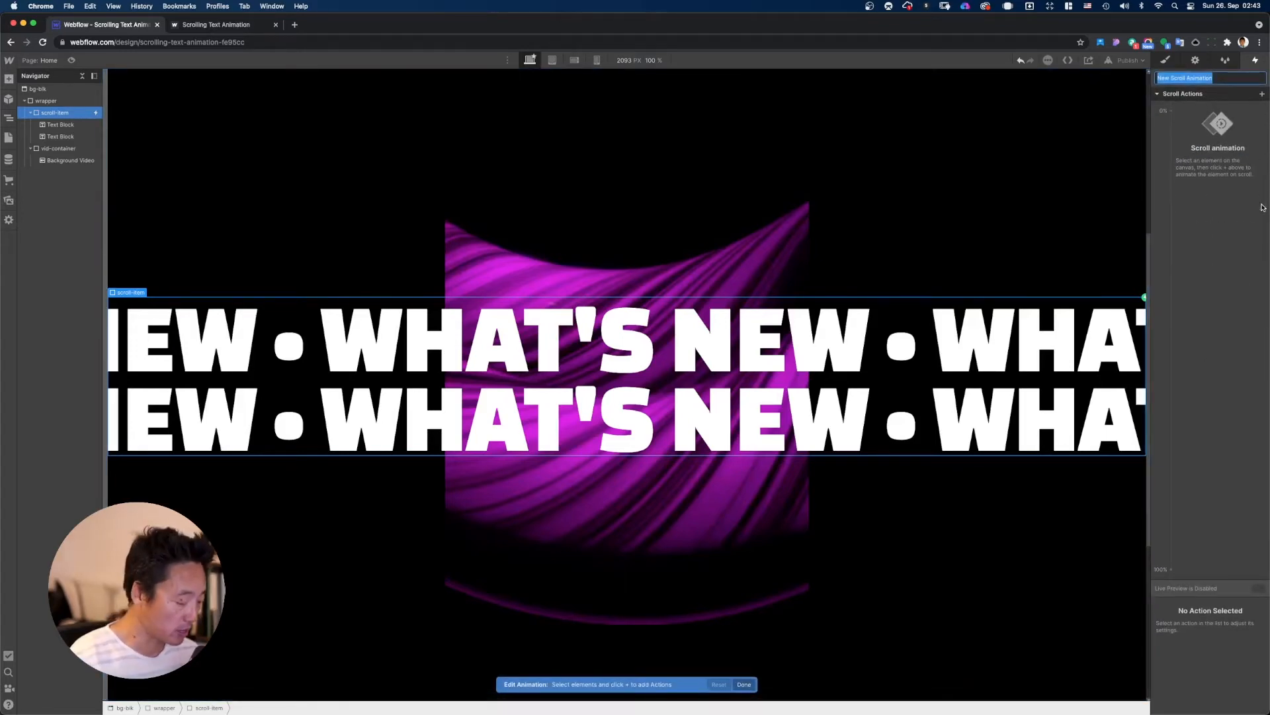
text(text sc)
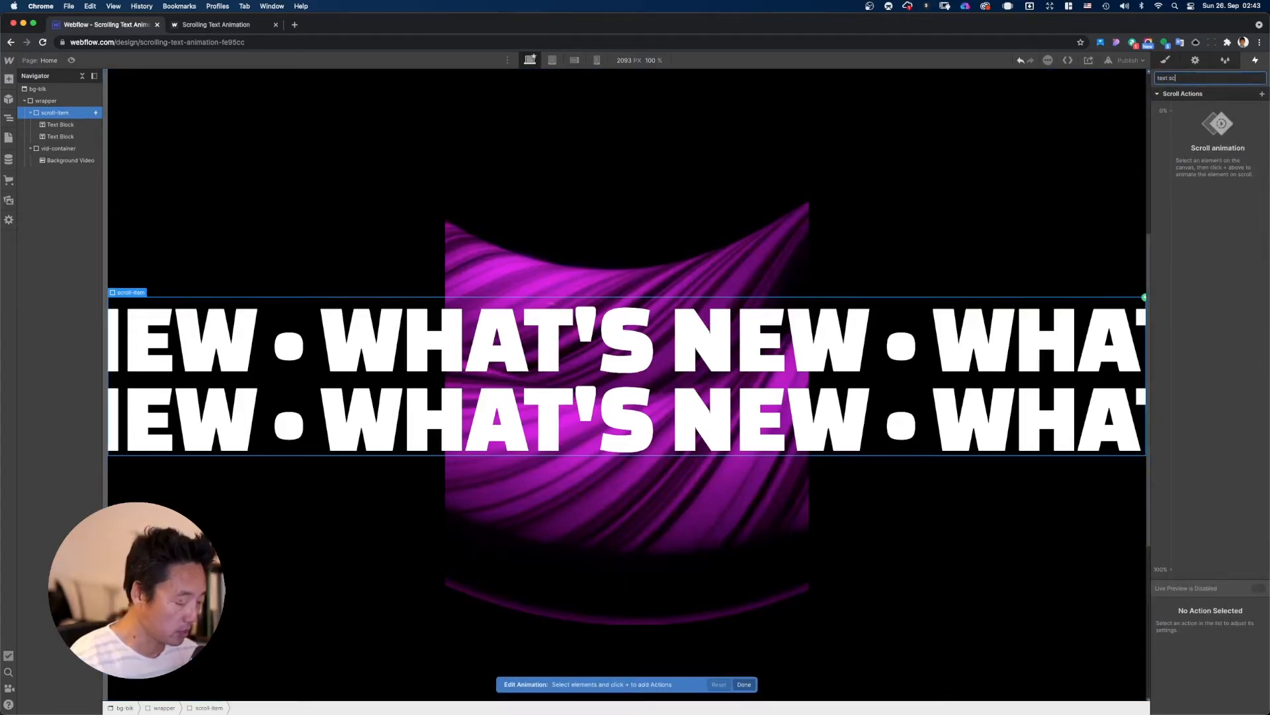
text(roll an)
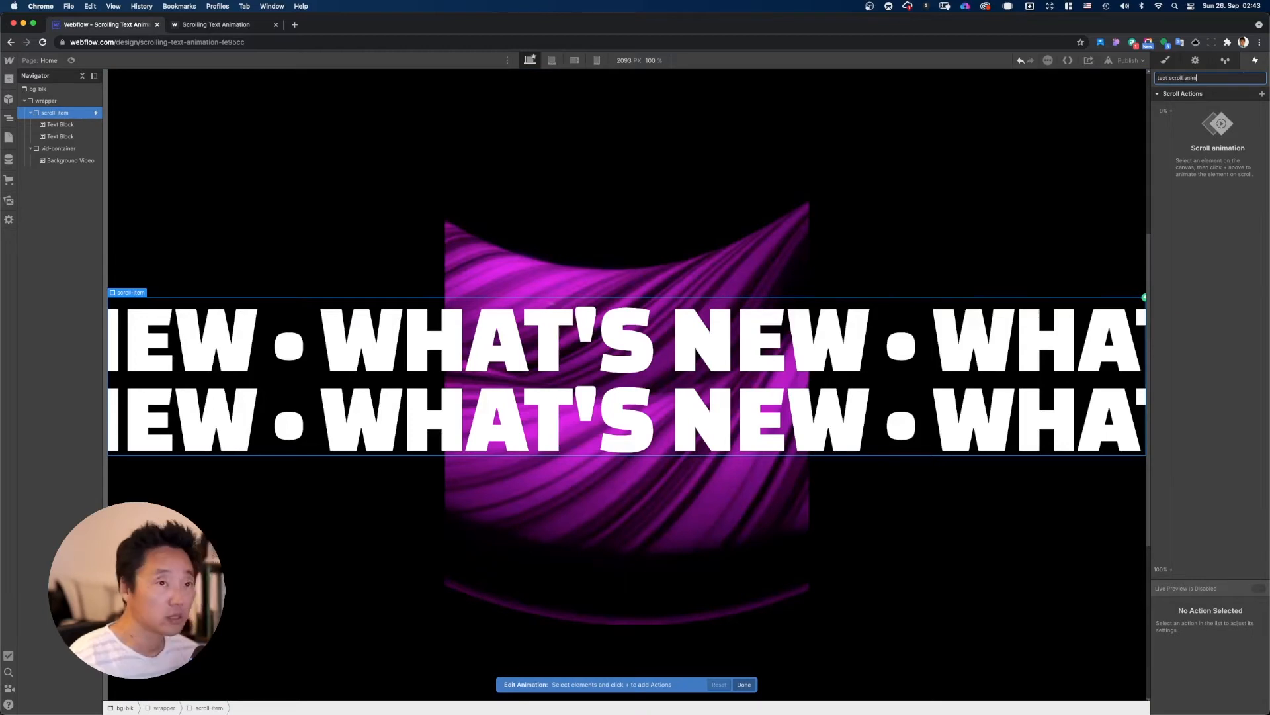
text(im)
key(Return)
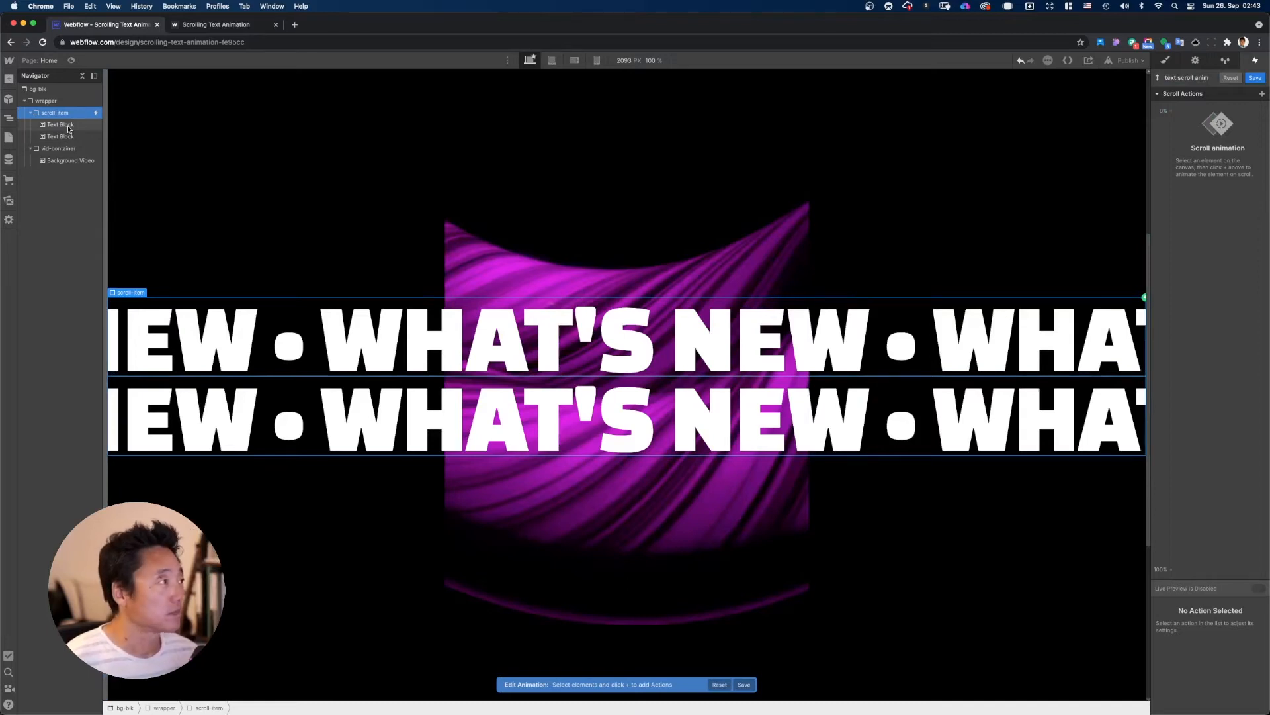
Step: Add a Move action for the upper text block at 0% scroll with a horizontal offset of -3%
click(68, 129)
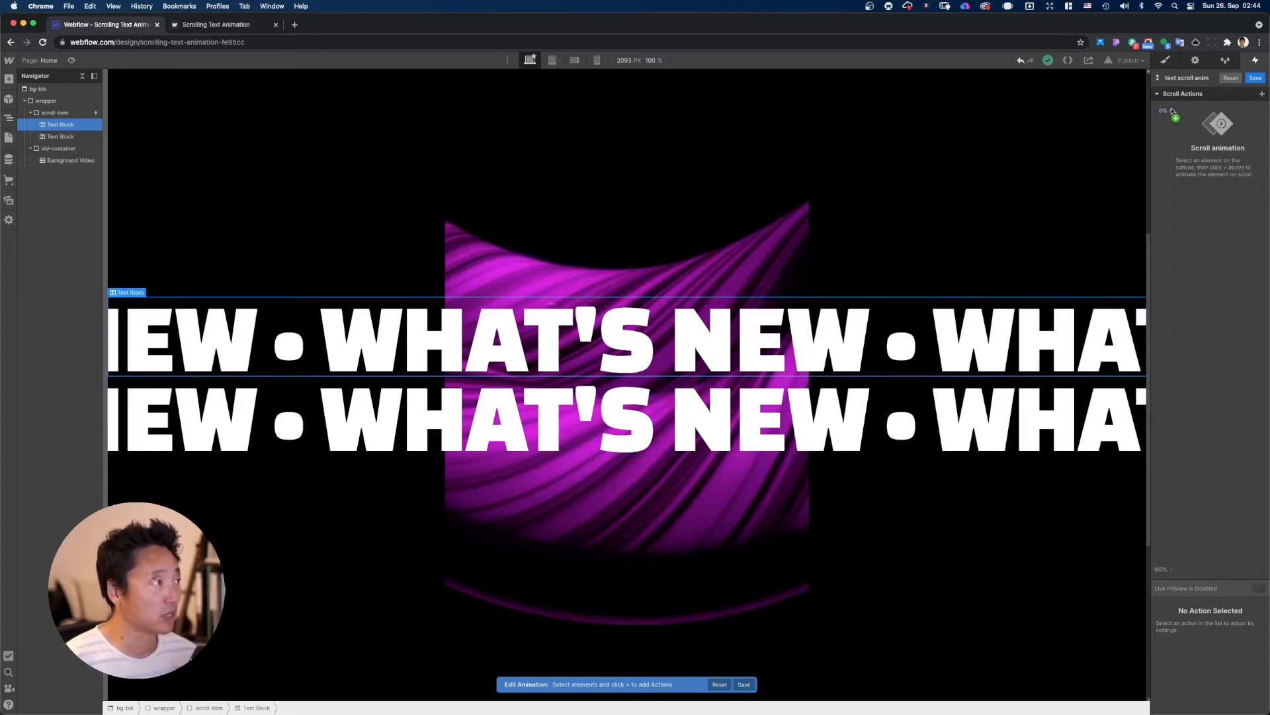
click(1172, 113)
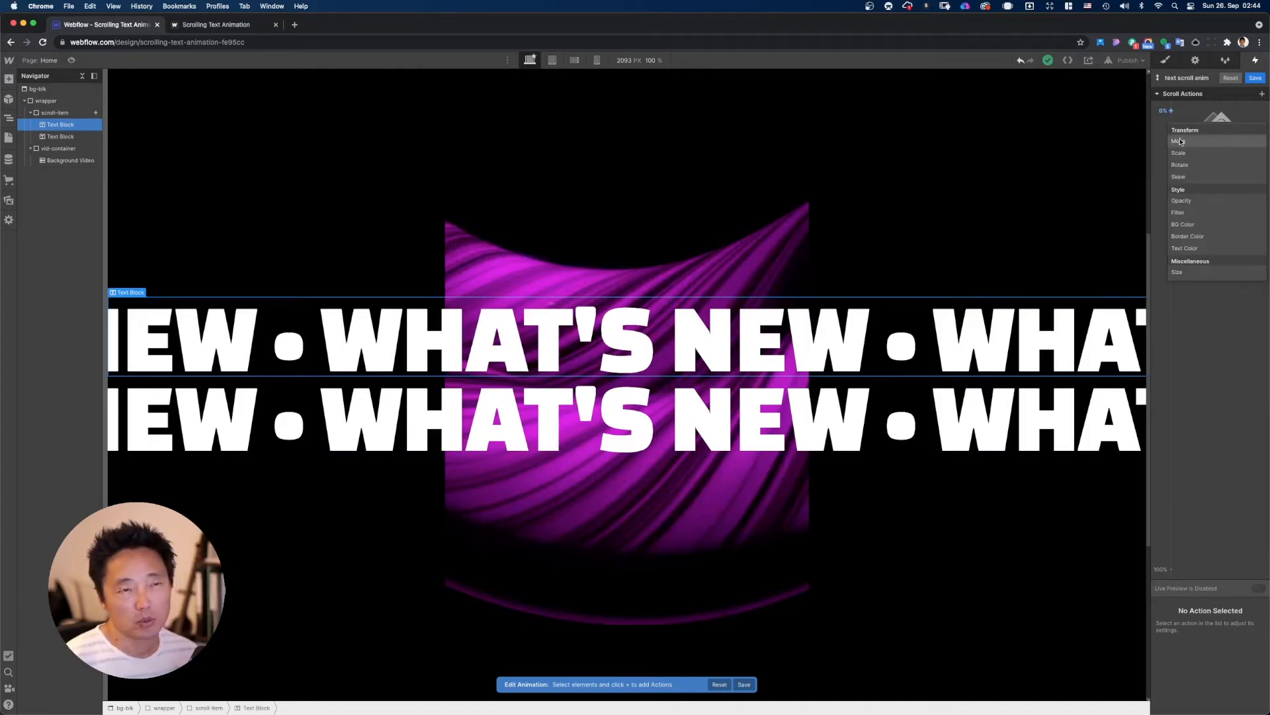
click(1181, 141)
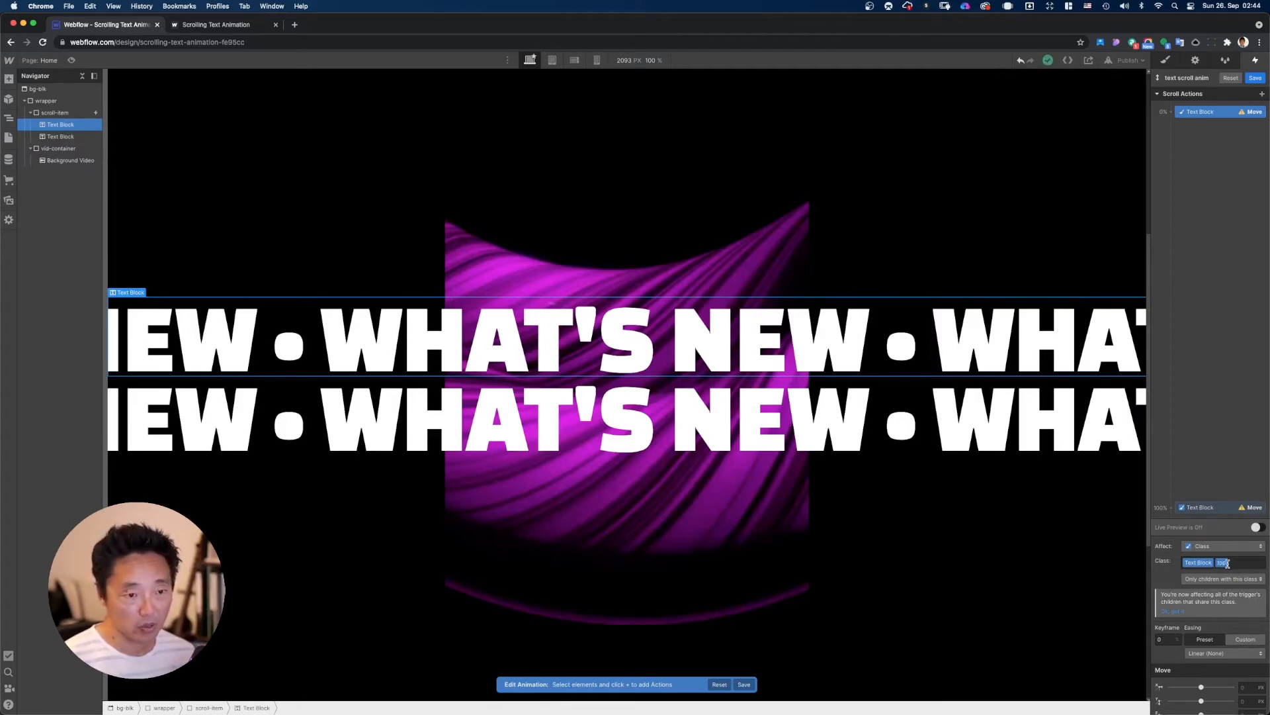
click(1250, 686)
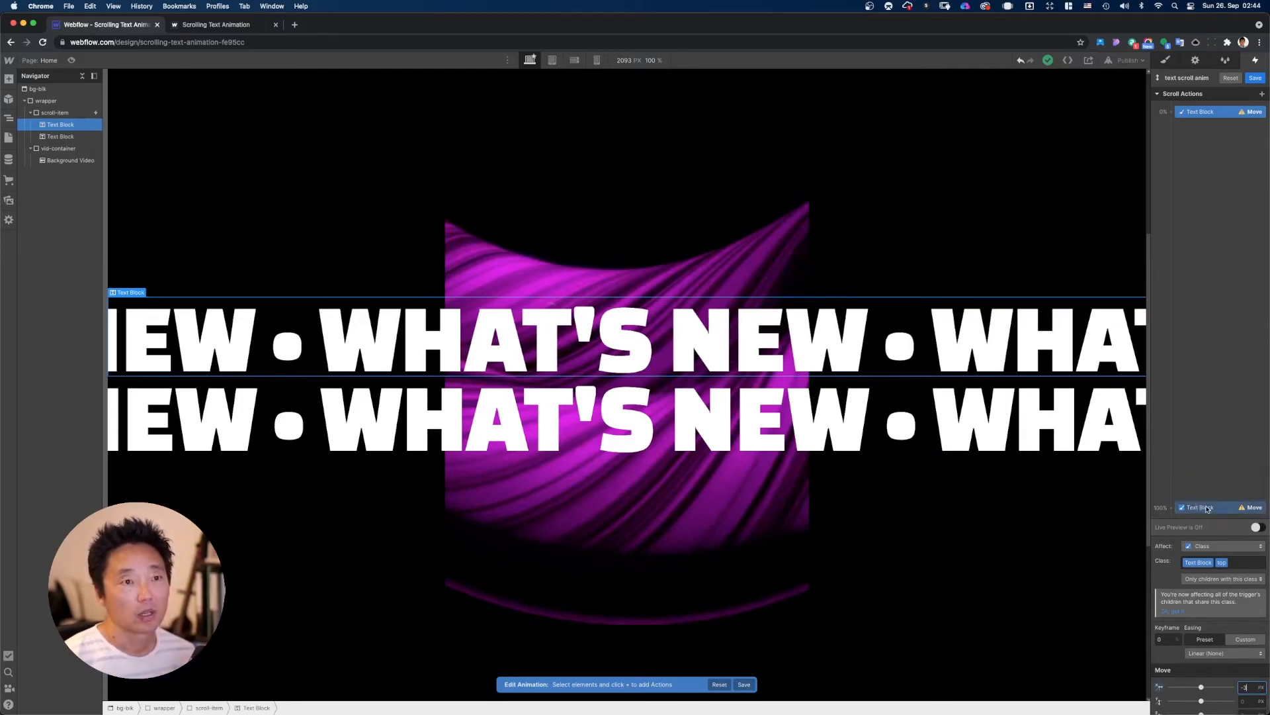
click(1208, 508)
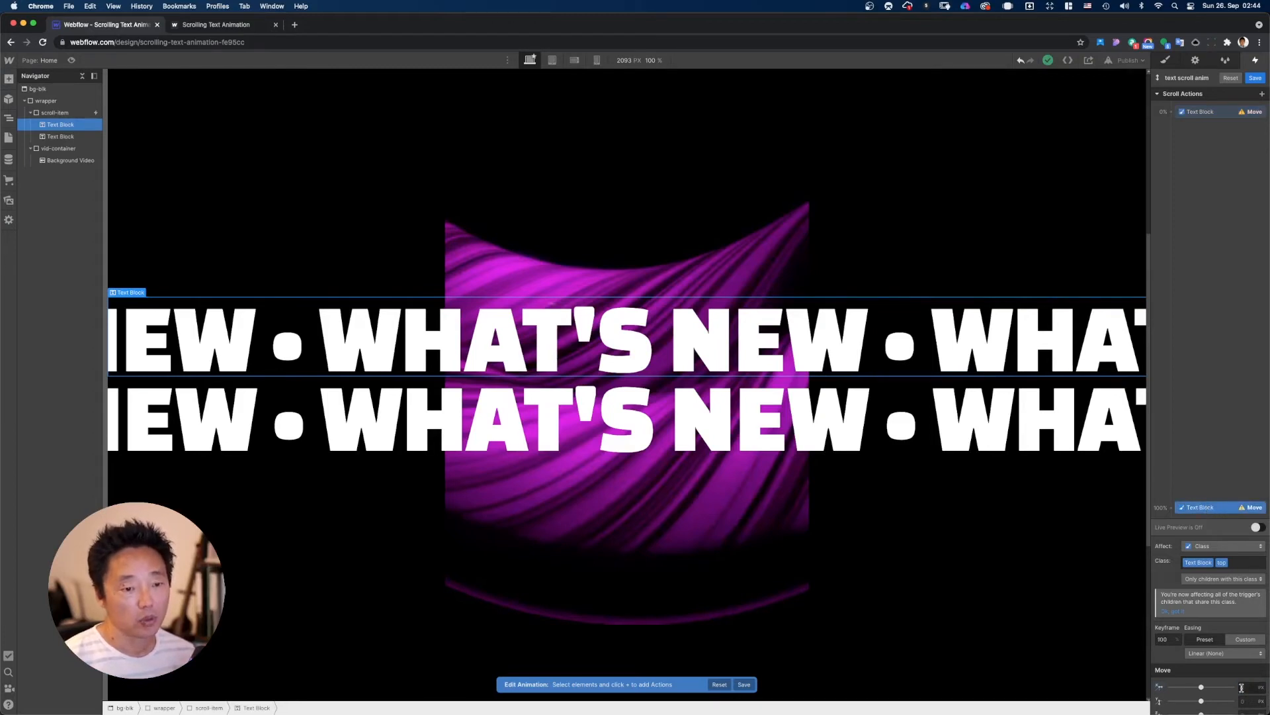
click(1251, 688)
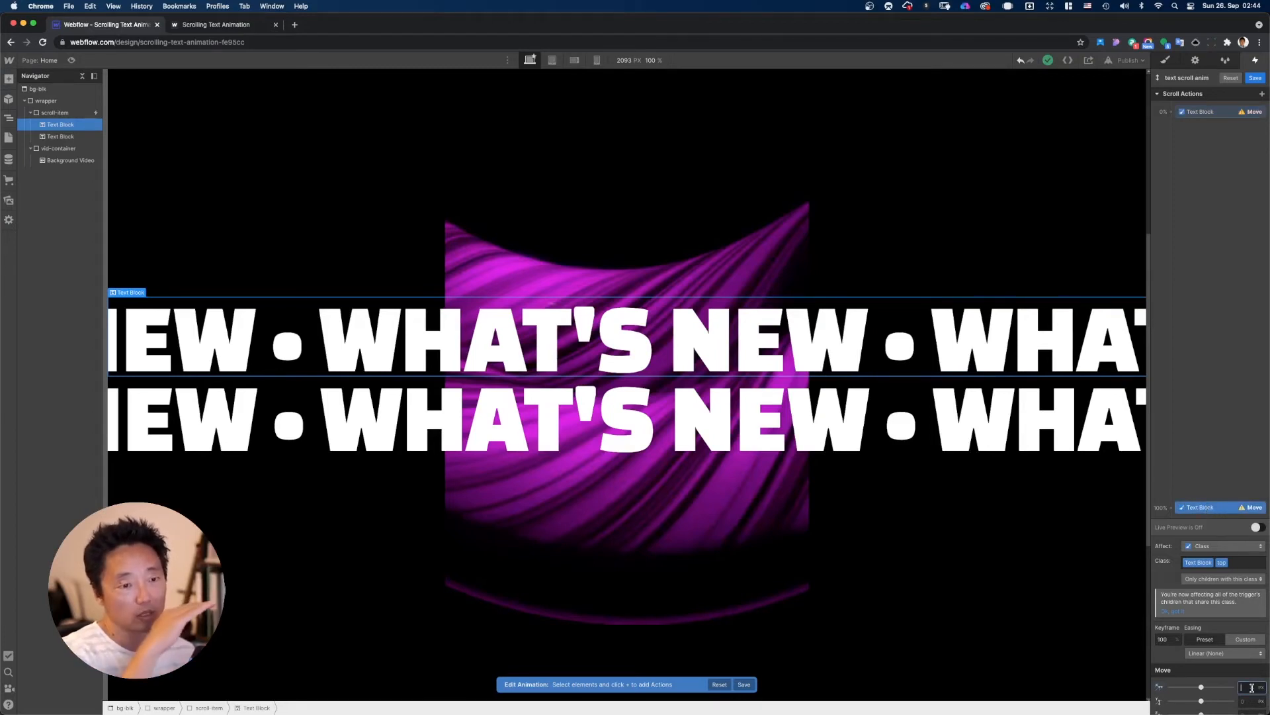
click(1225, 112)
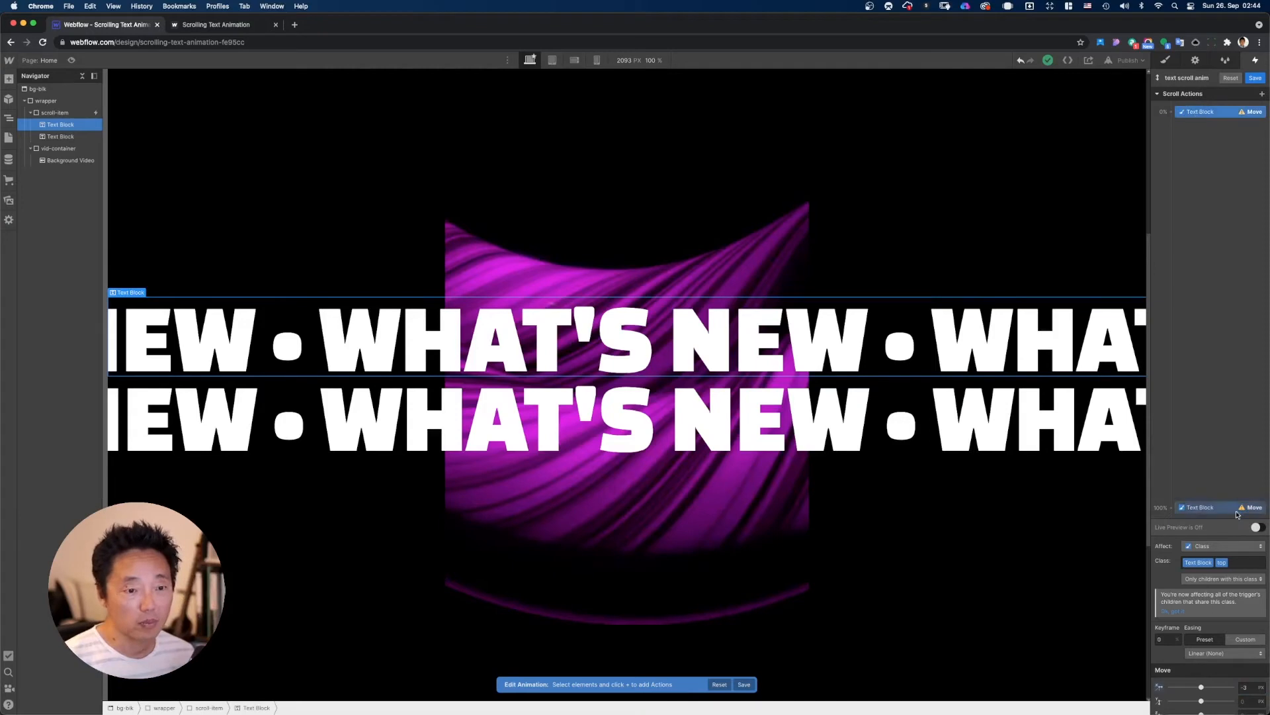
click(1261, 687)
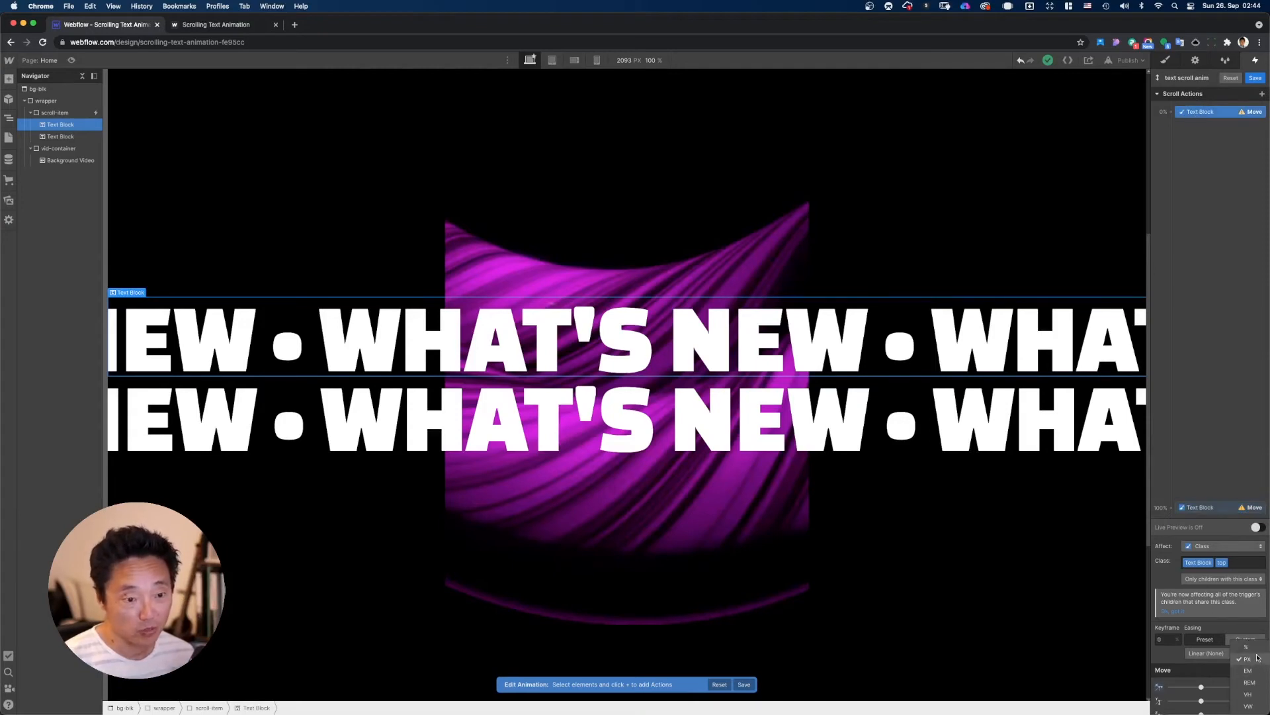
click(1256, 649)
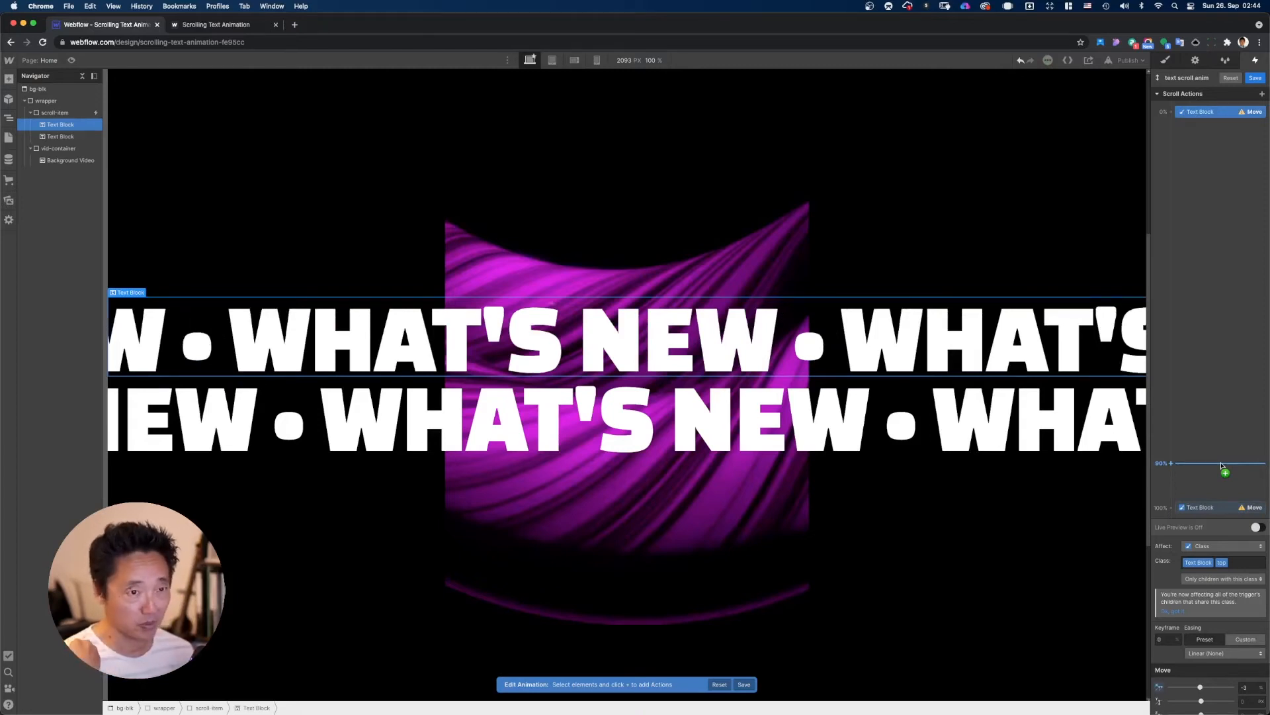
Step: Delete the upper text block's 100% Move keyframe and replace it with a duplicate of its 0% keyframe
click(1218, 508)
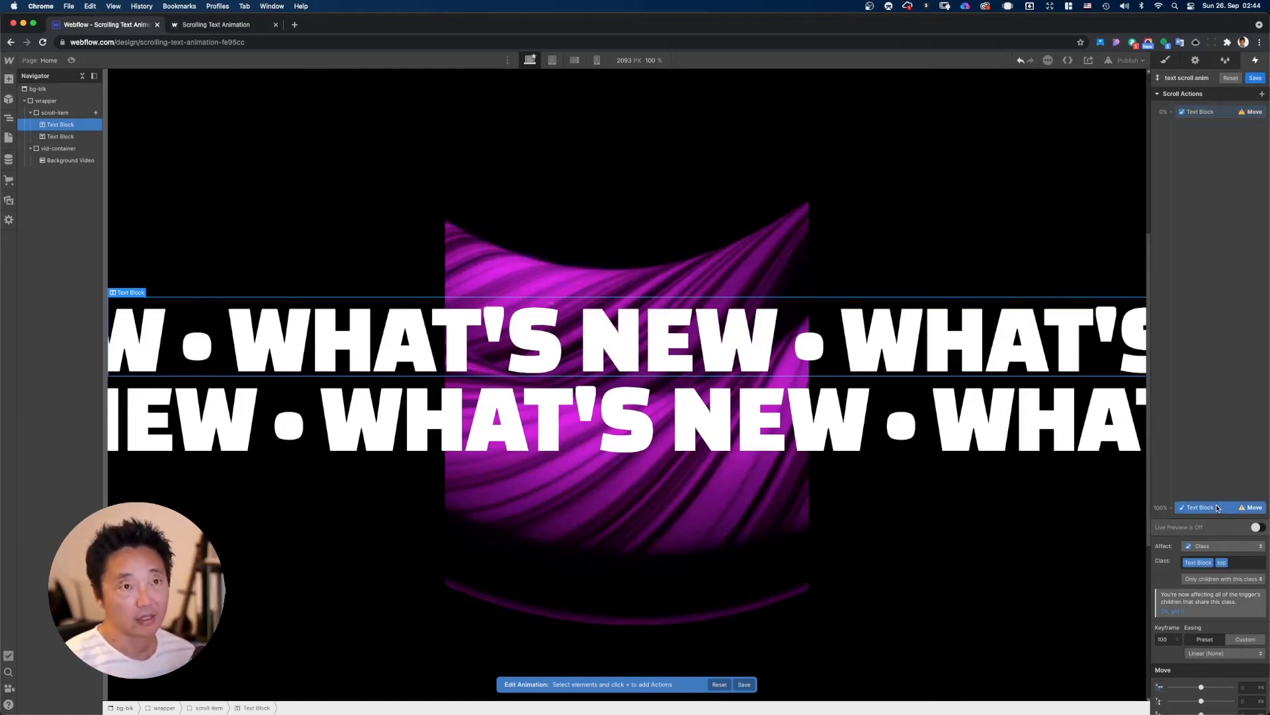
key(Delete)
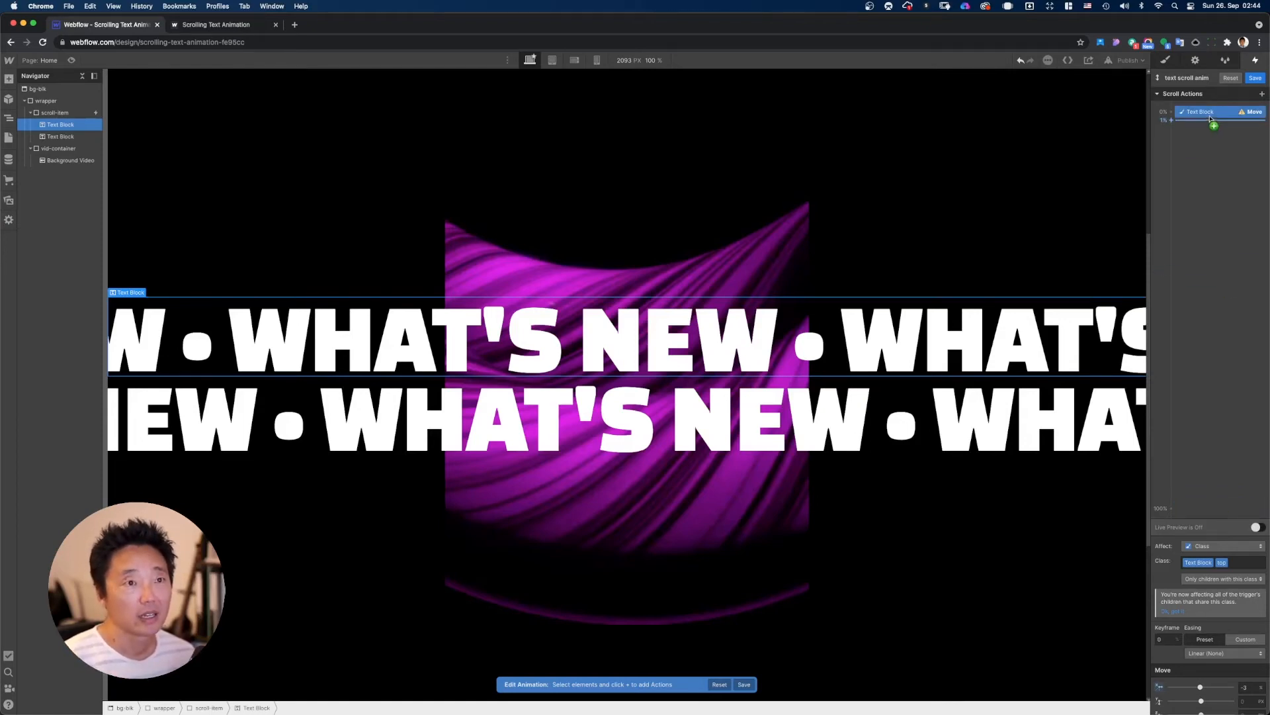
click(1211, 119)
drag(1215, 130, 1233, 514)
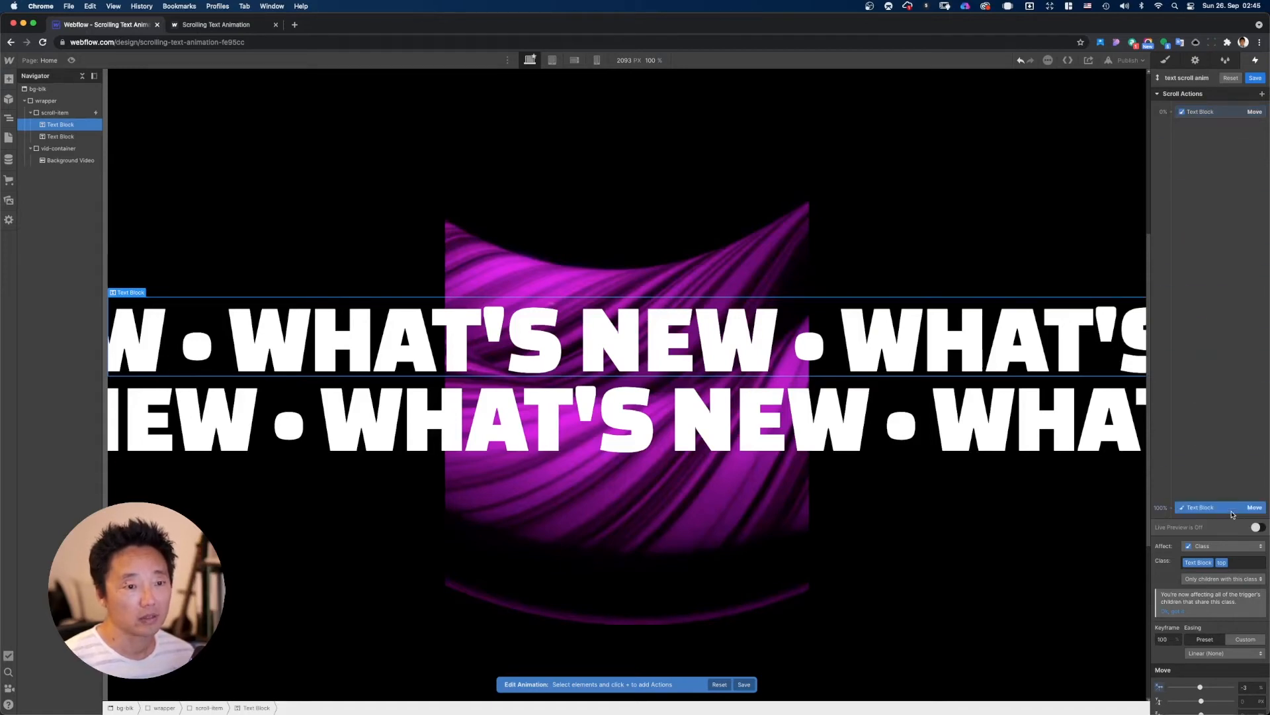
Step: Set the upper text block's horizontal move at 100% scroll to 3% and check it against the 0% keyframe
click(1247, 686)
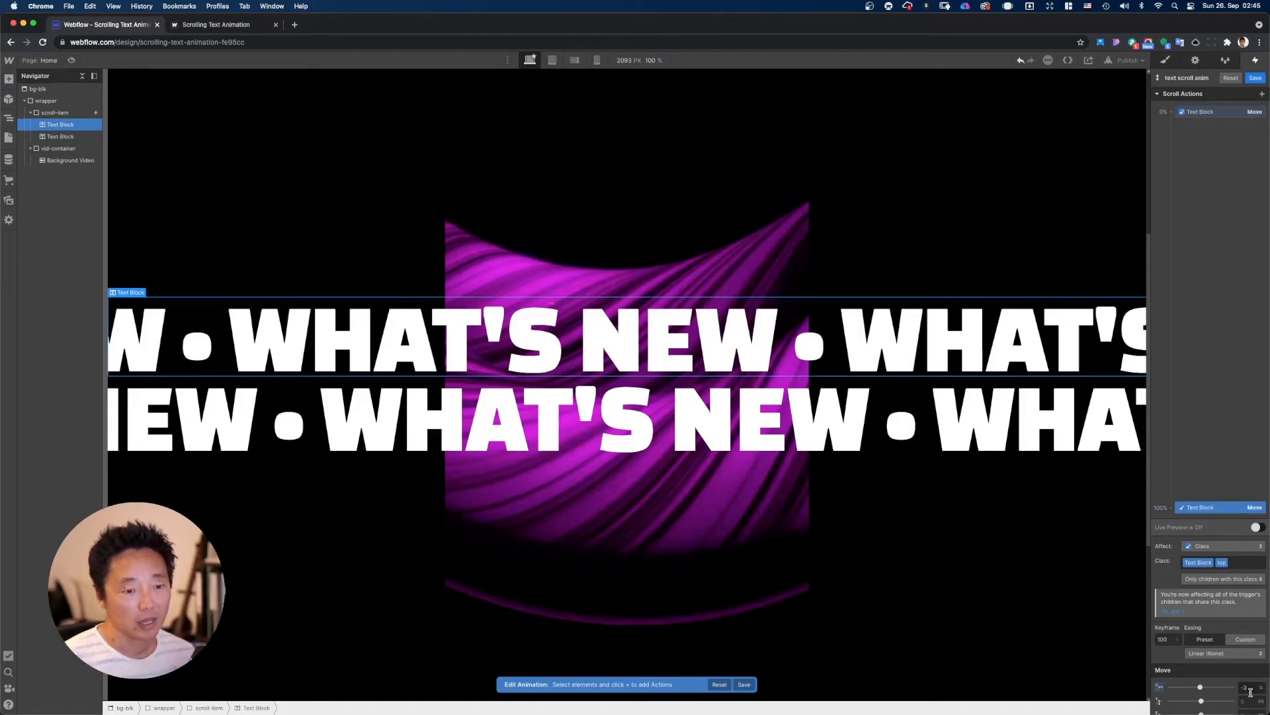
text(3)
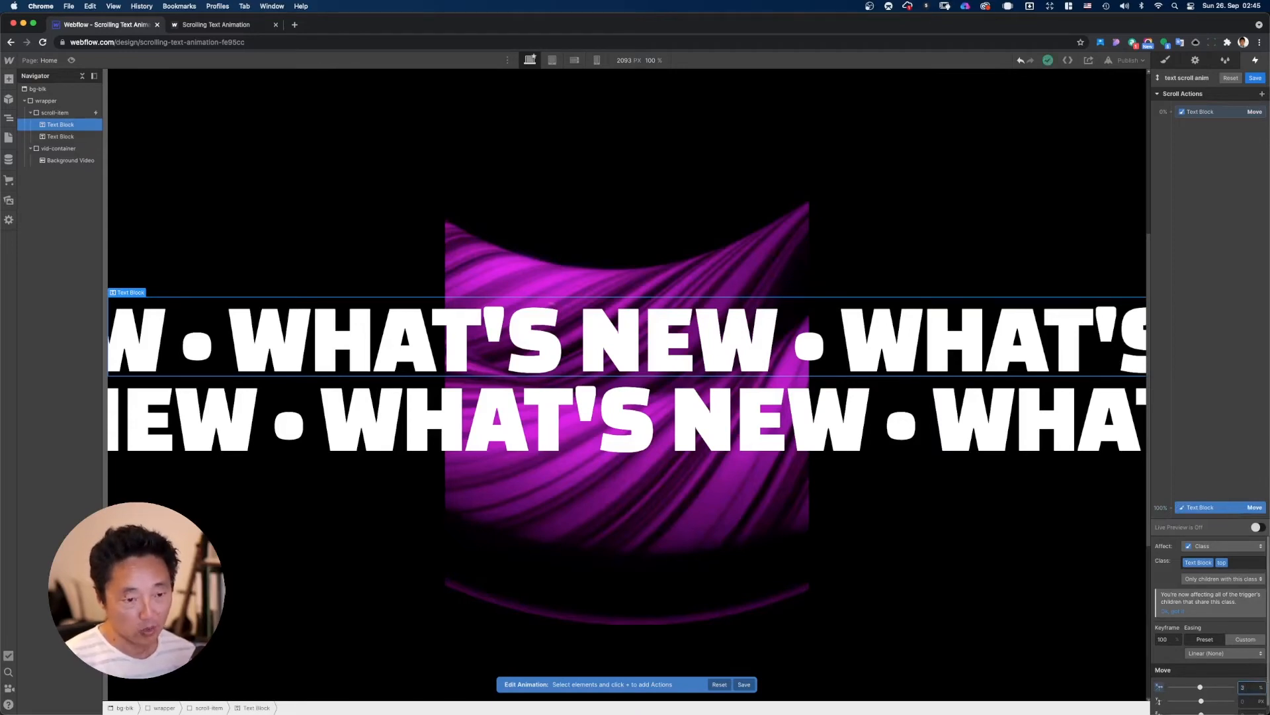
key(Return)
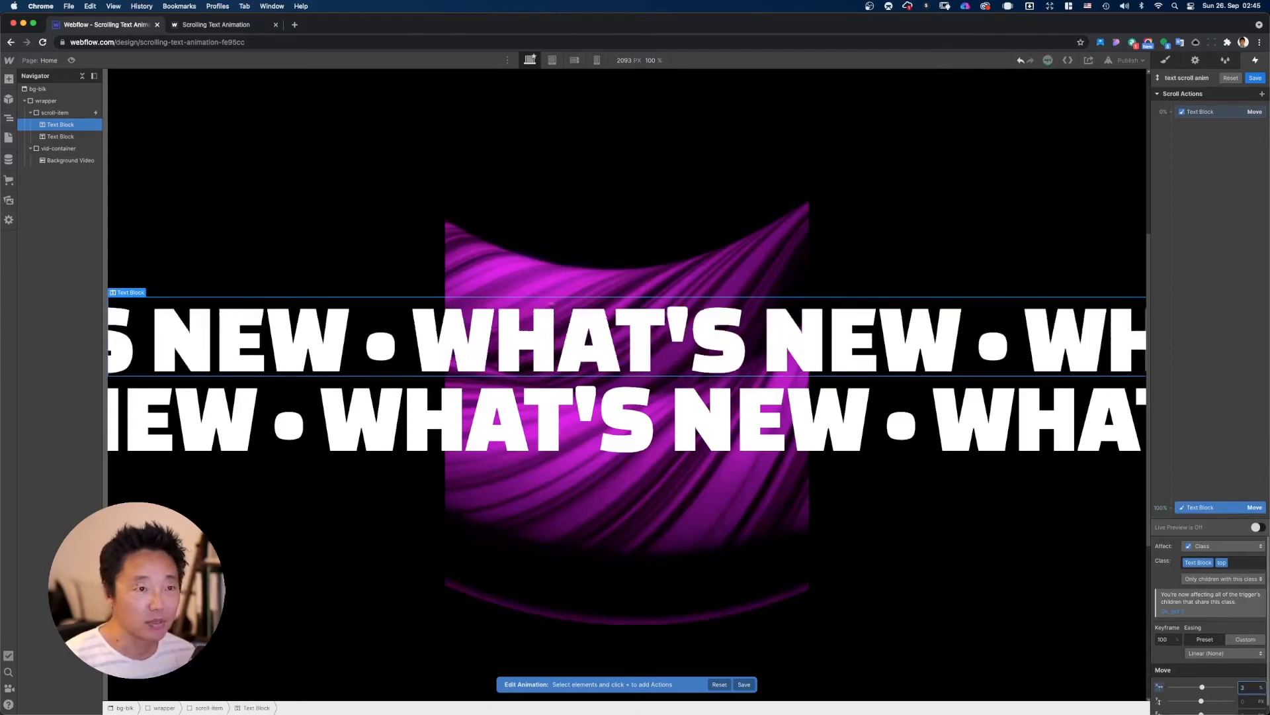
click(1203, 112)
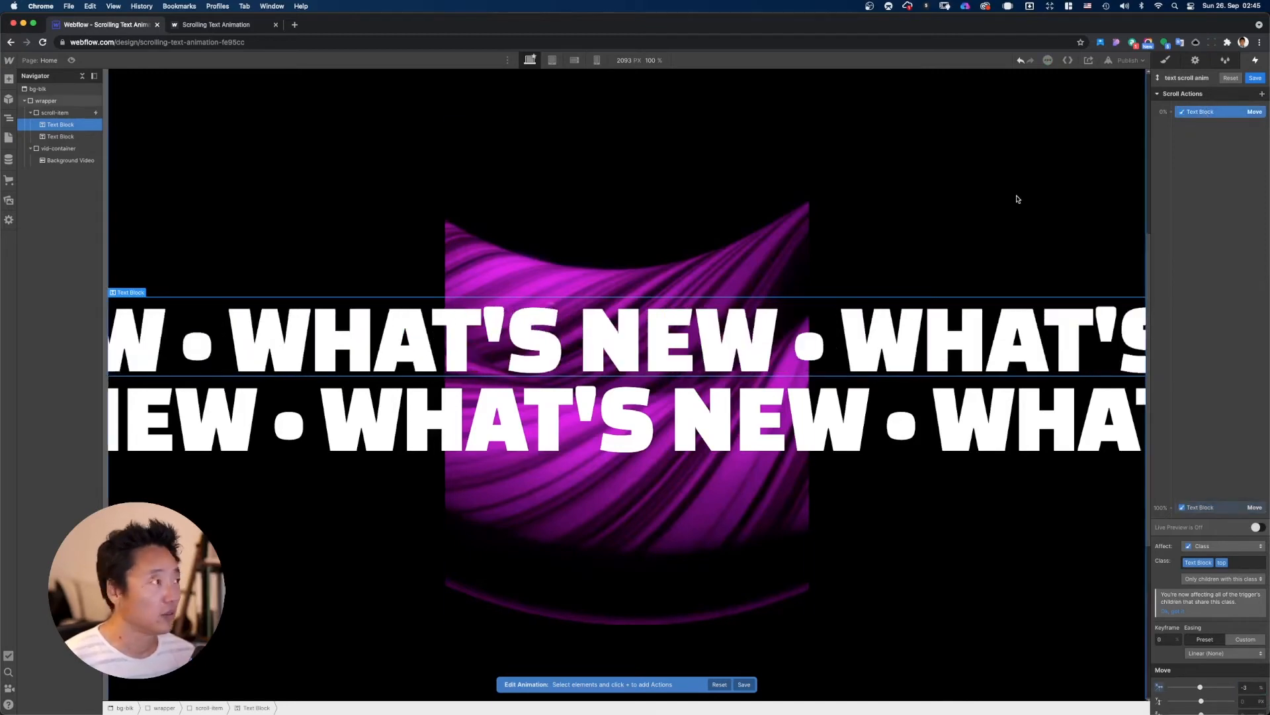
Step: Add a Move action for the lower text block at 0% scroll with a horizontal offset of 3%
click(48, 140)
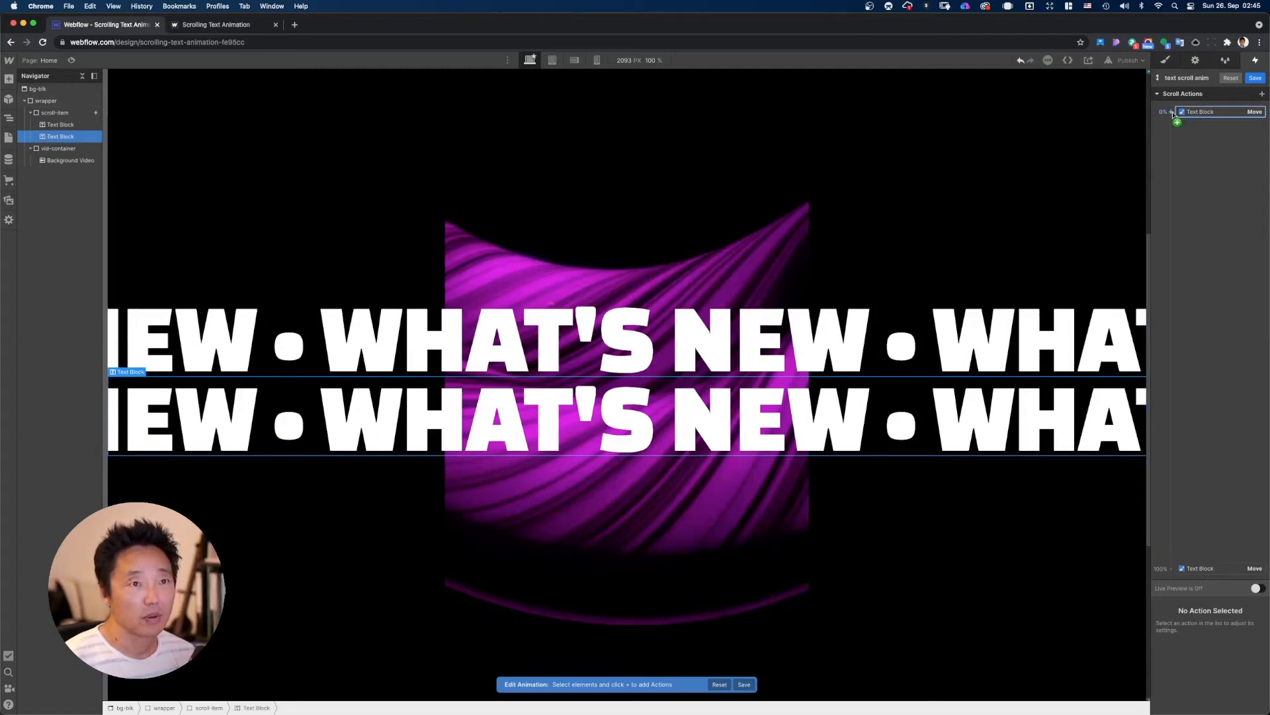
click(1176, 122)
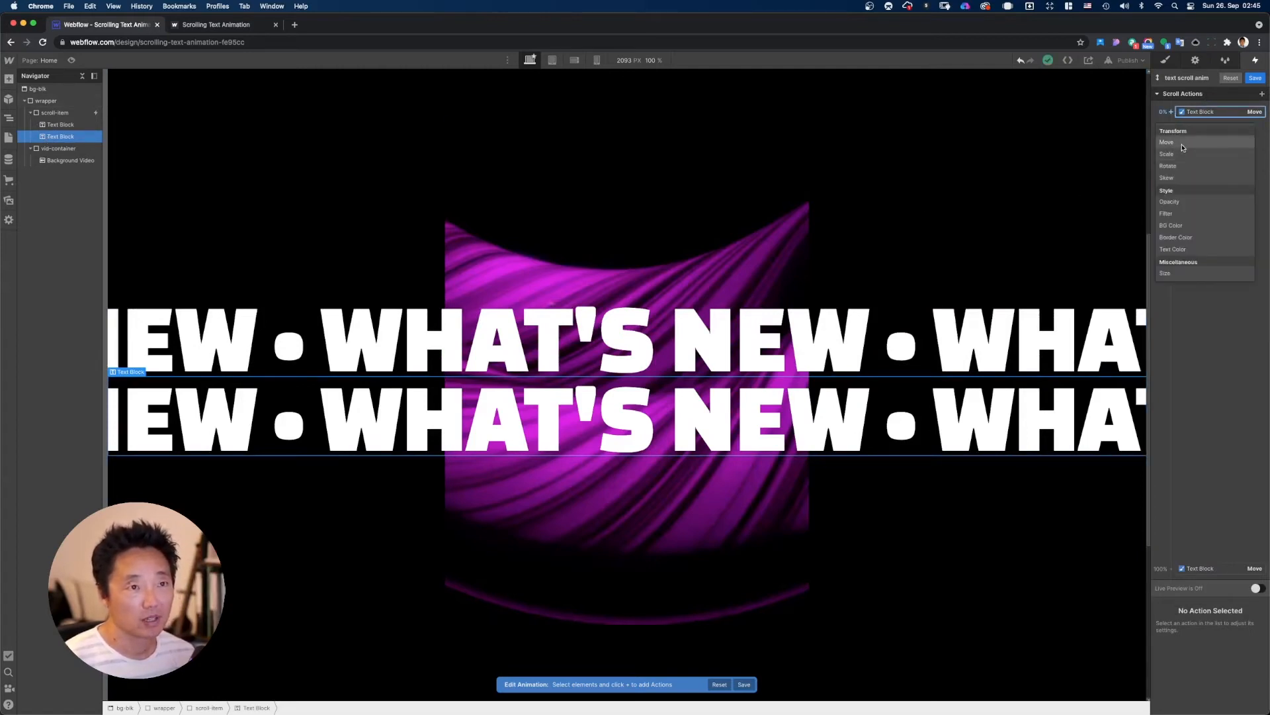
click(1183, 148)
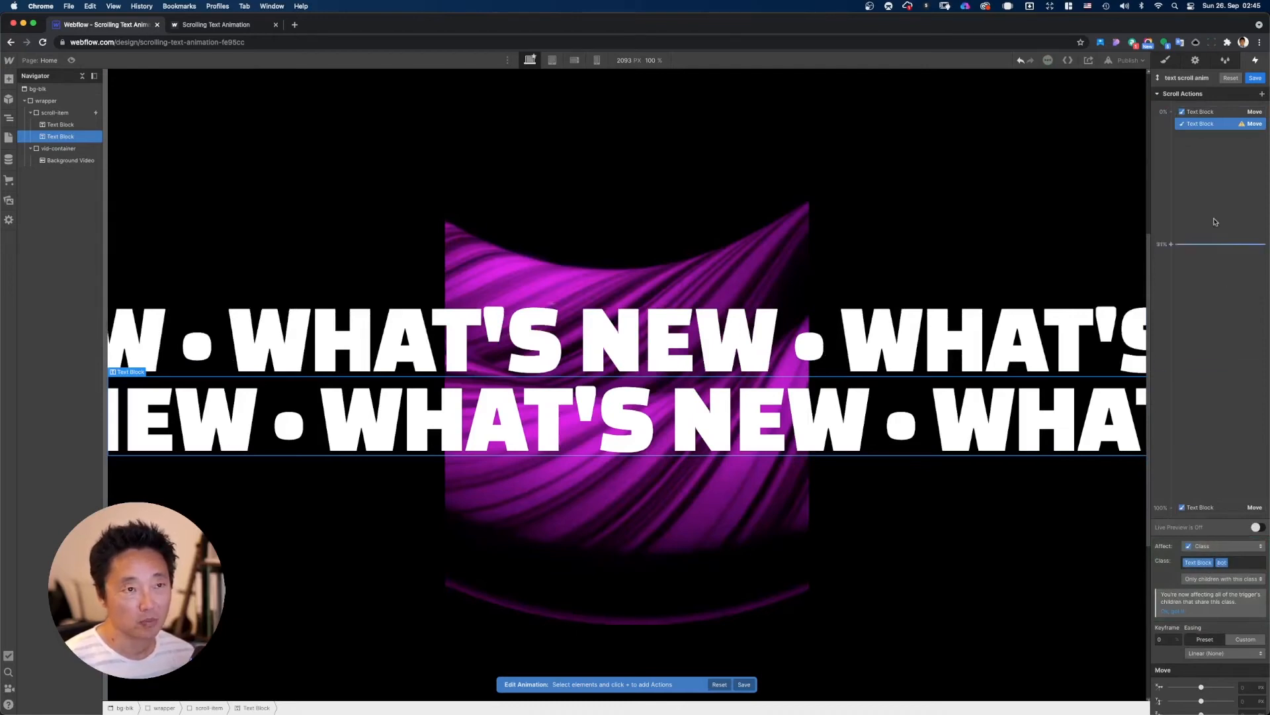
click(1250, 689)
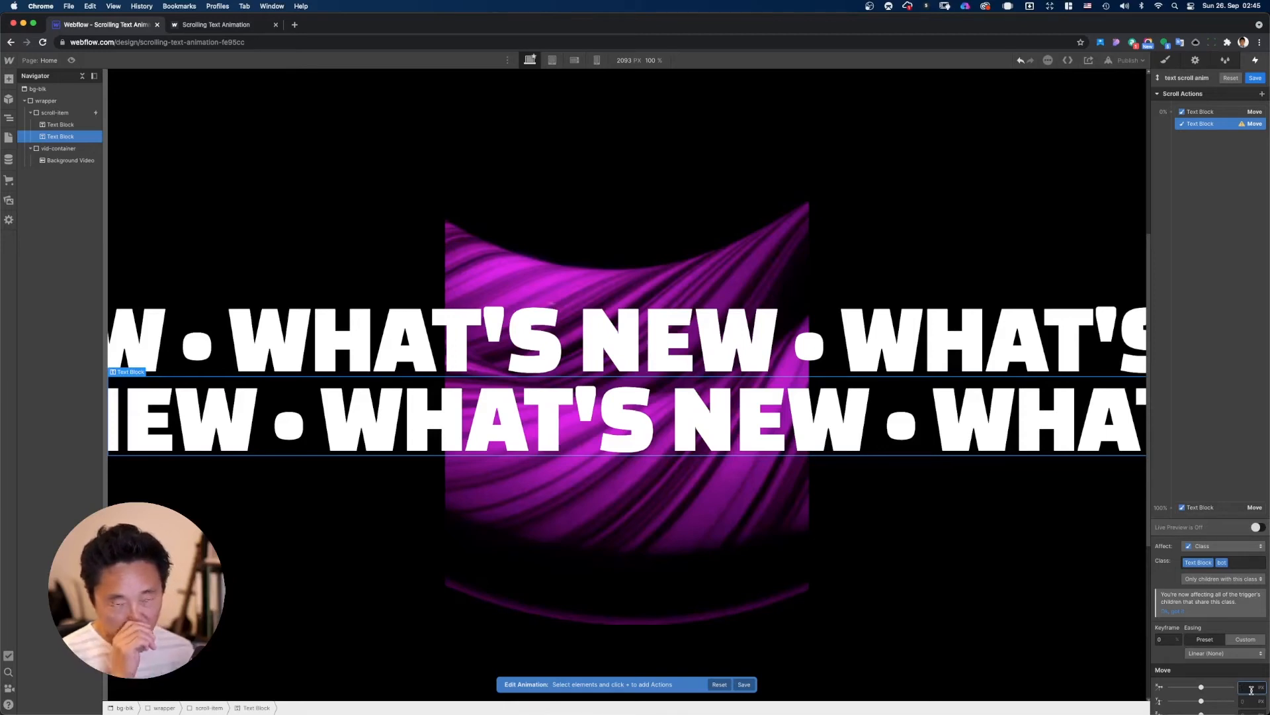
text(3)
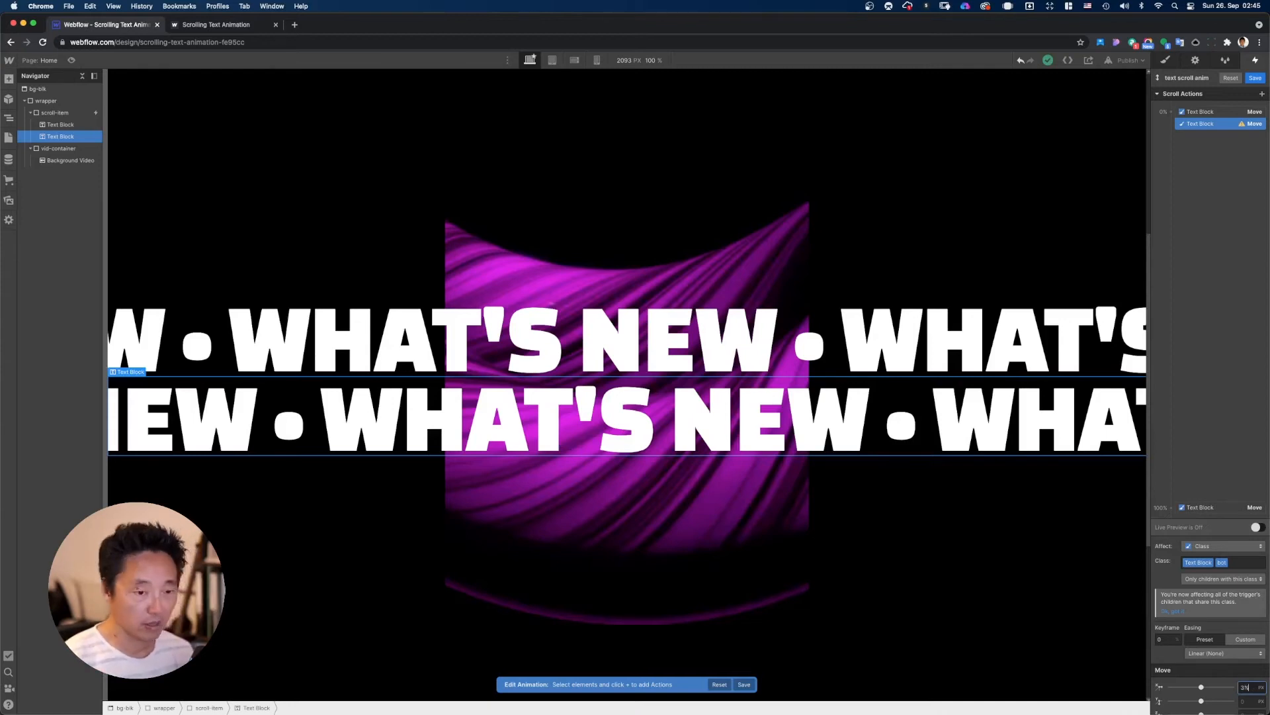
key(BackSpace)
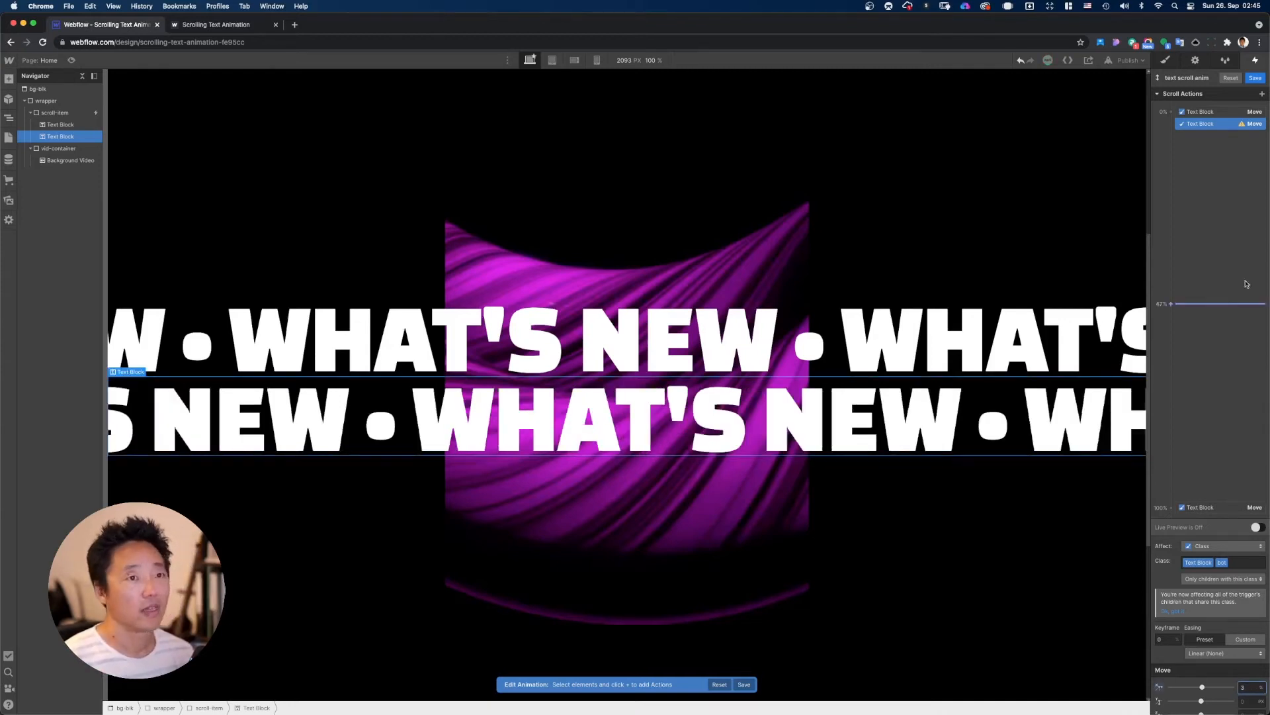
Step: Duplicate the lower text block's 0% Move keyframe to 100% scroll and set its horizontal offset to -3%
right_click(1205, 128)
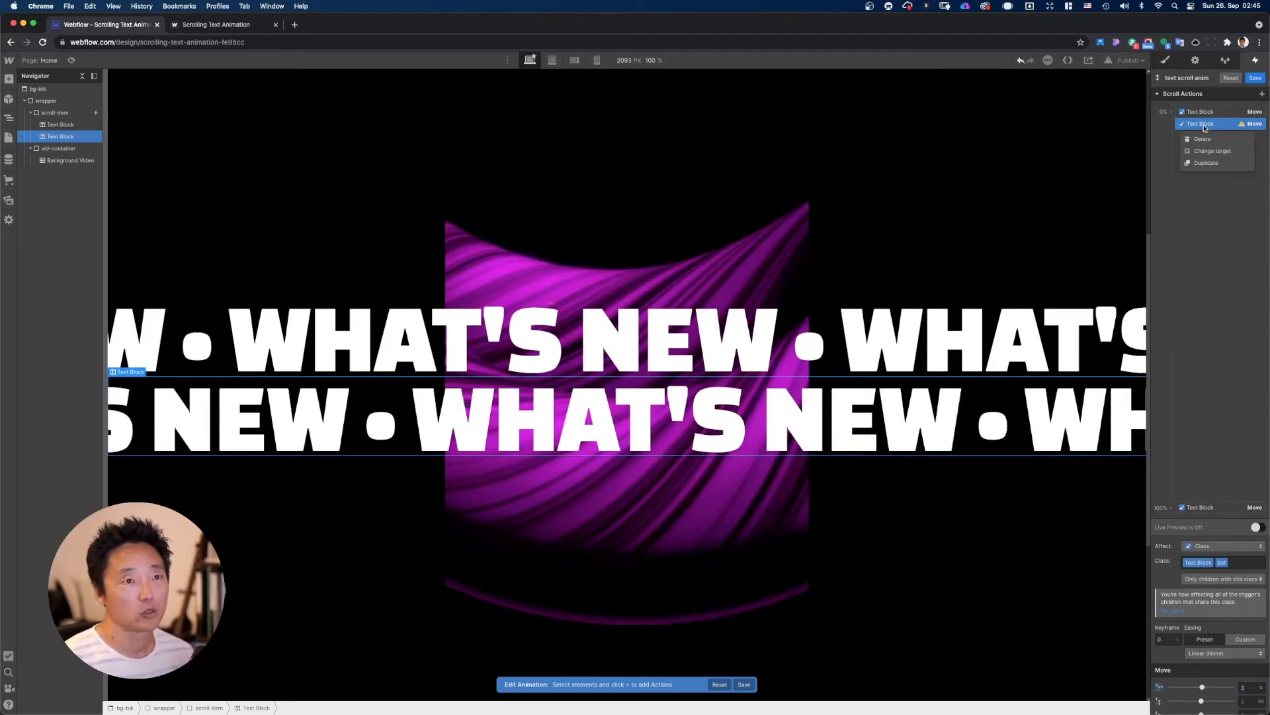
click(1206, 163)
drag(1211, 137, 1223, 511)
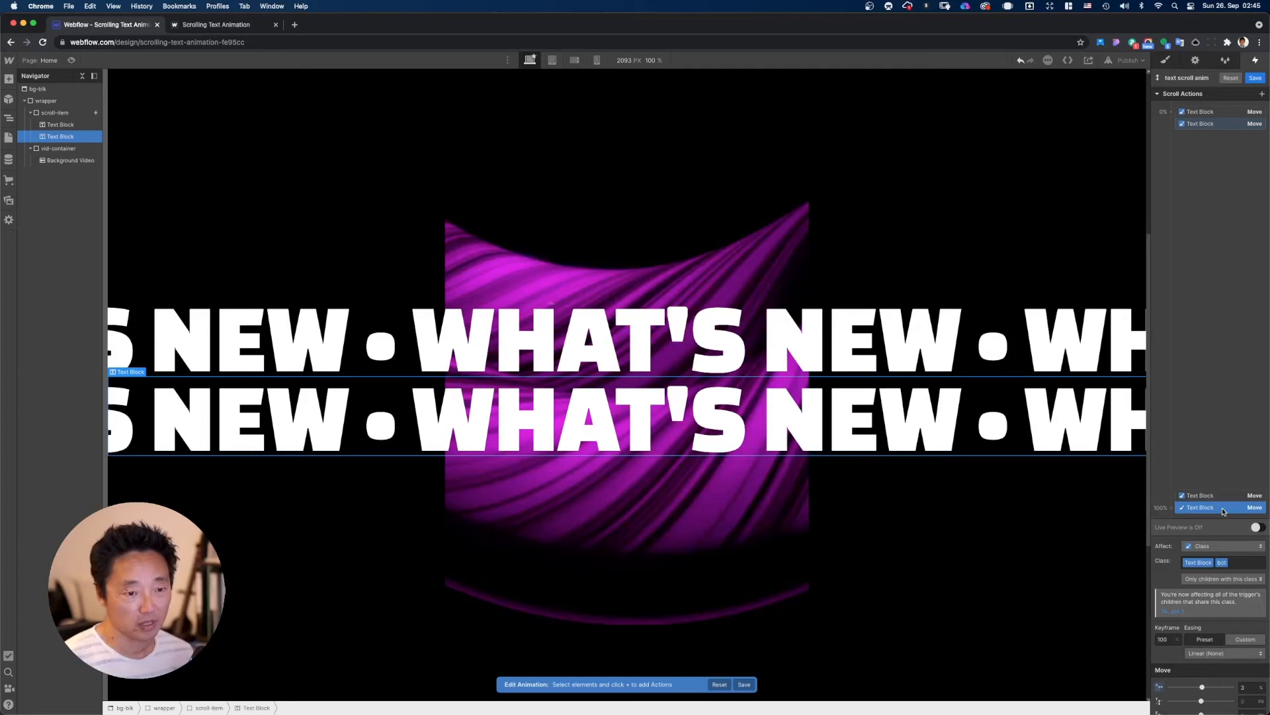
click(1249, 688)
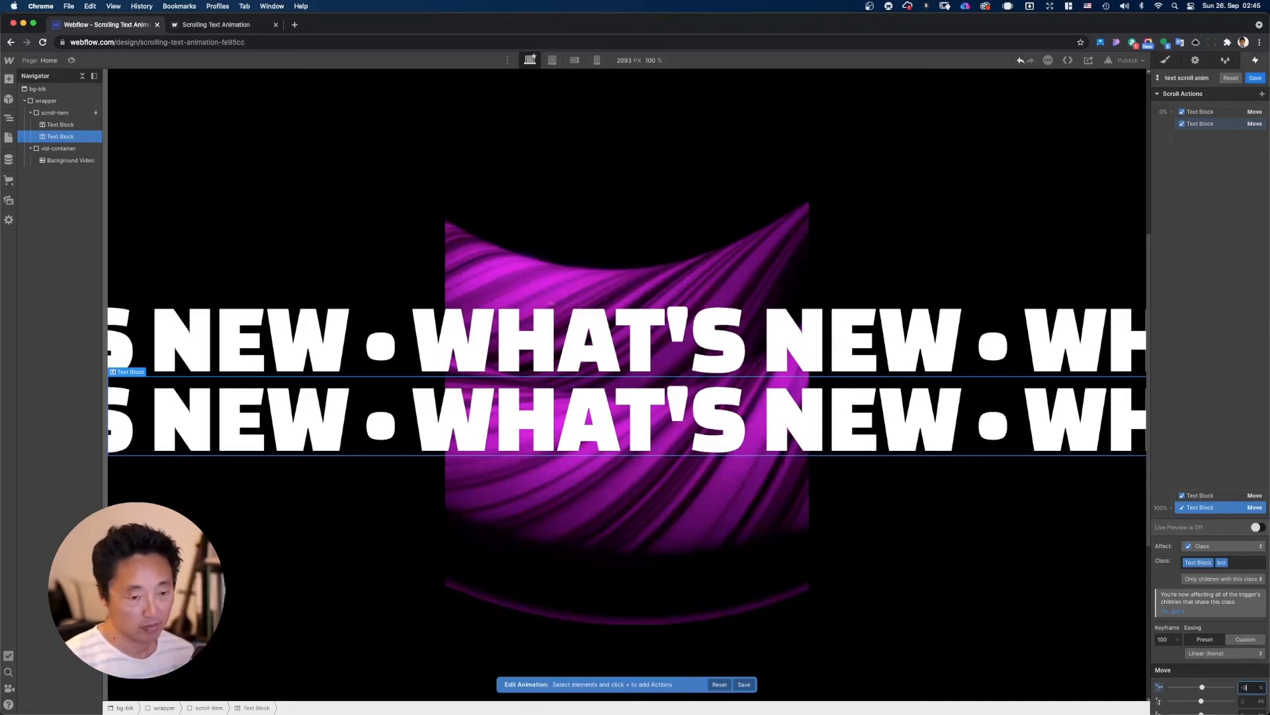
text(-3)
key(Return)
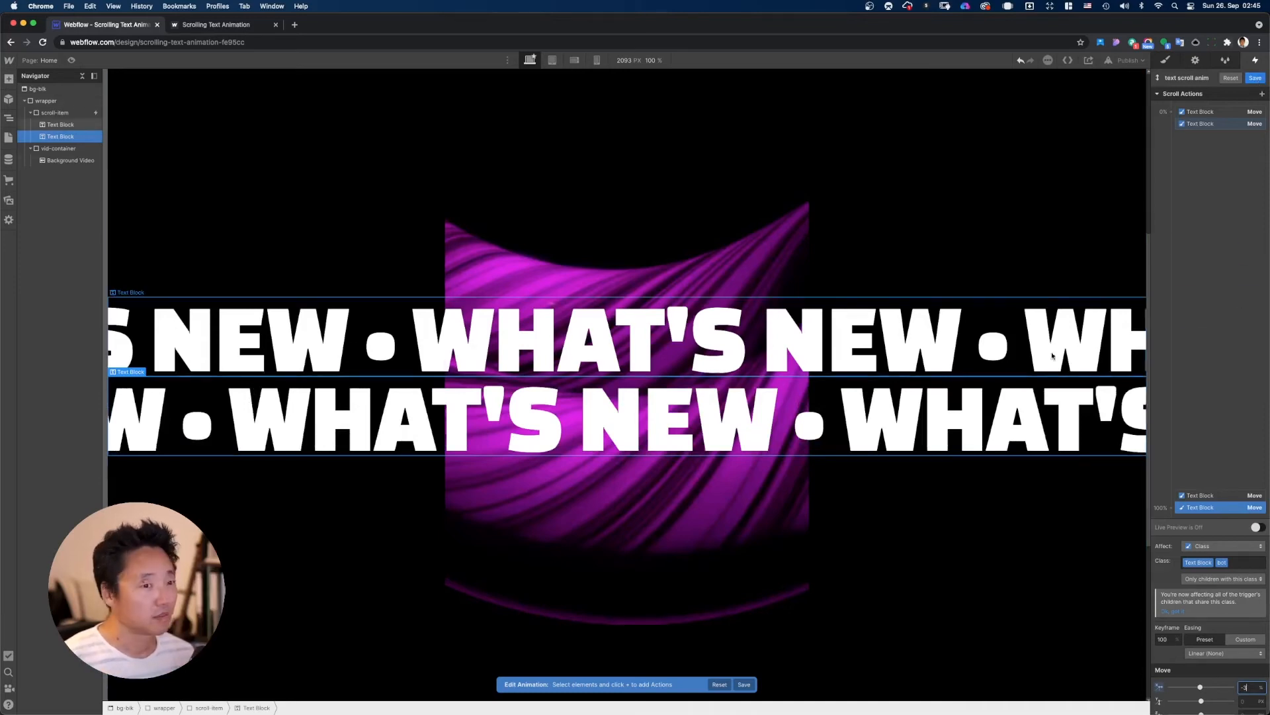
Step: Preview the page and scroll through it to check the horizontal movement of both text rows
click(73, 61)
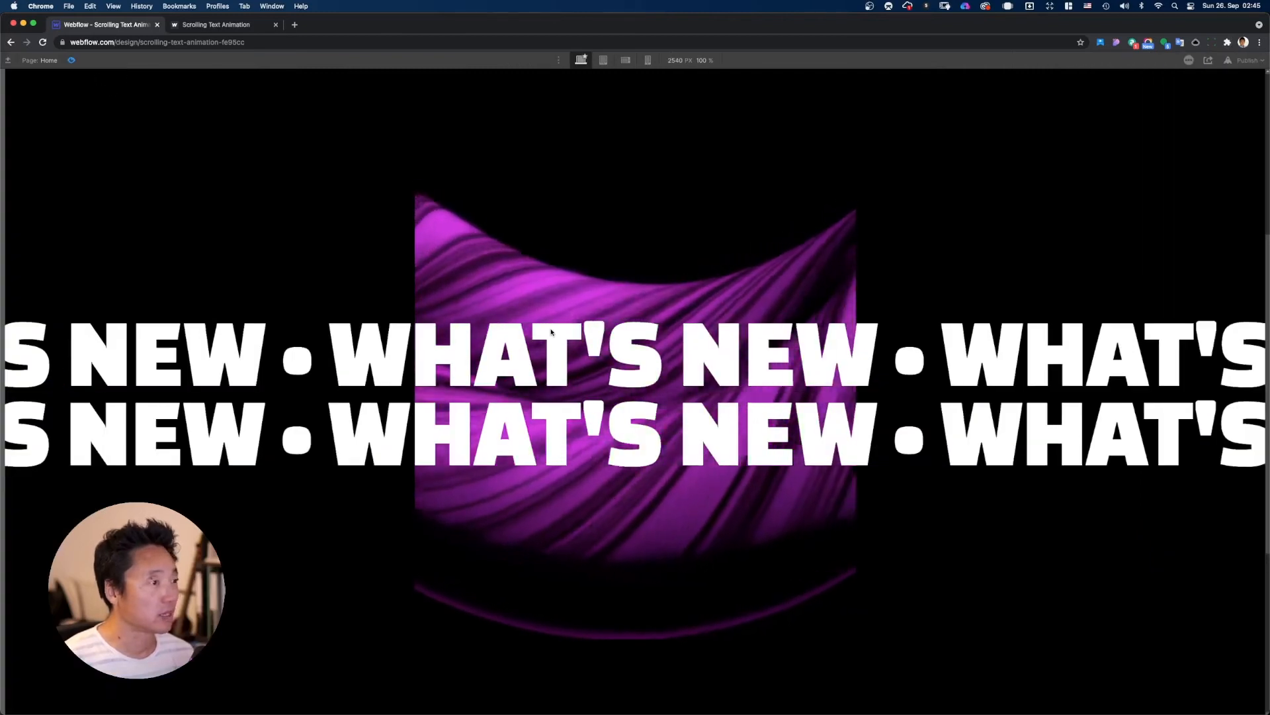
scroll(551, 331, down, 5)
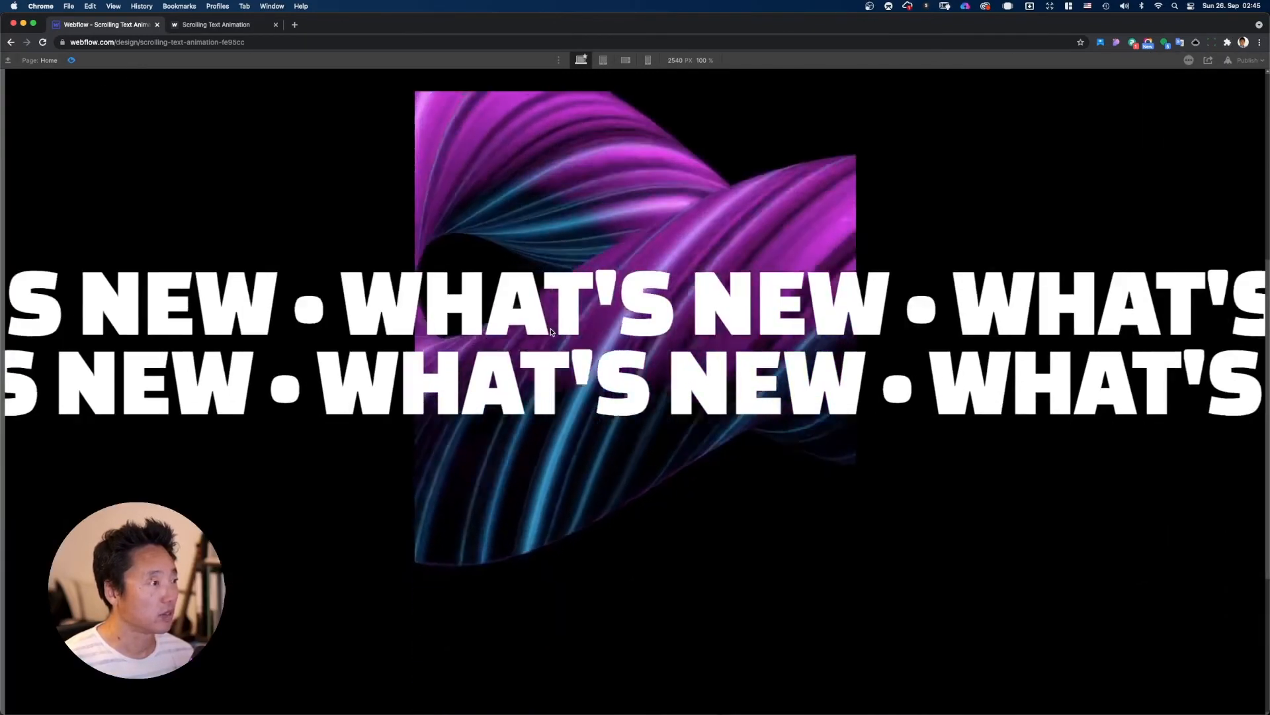
scroll(551, 332, up, 5)
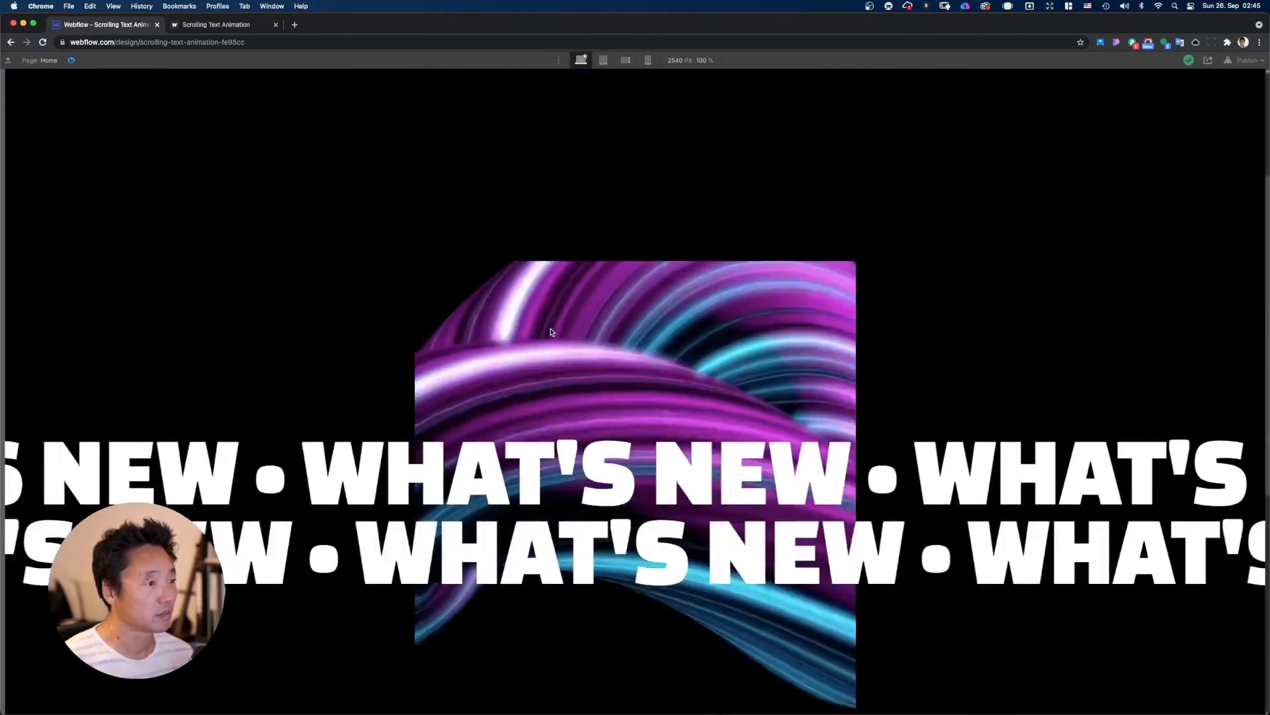
scroll(551, 332, down, 2)
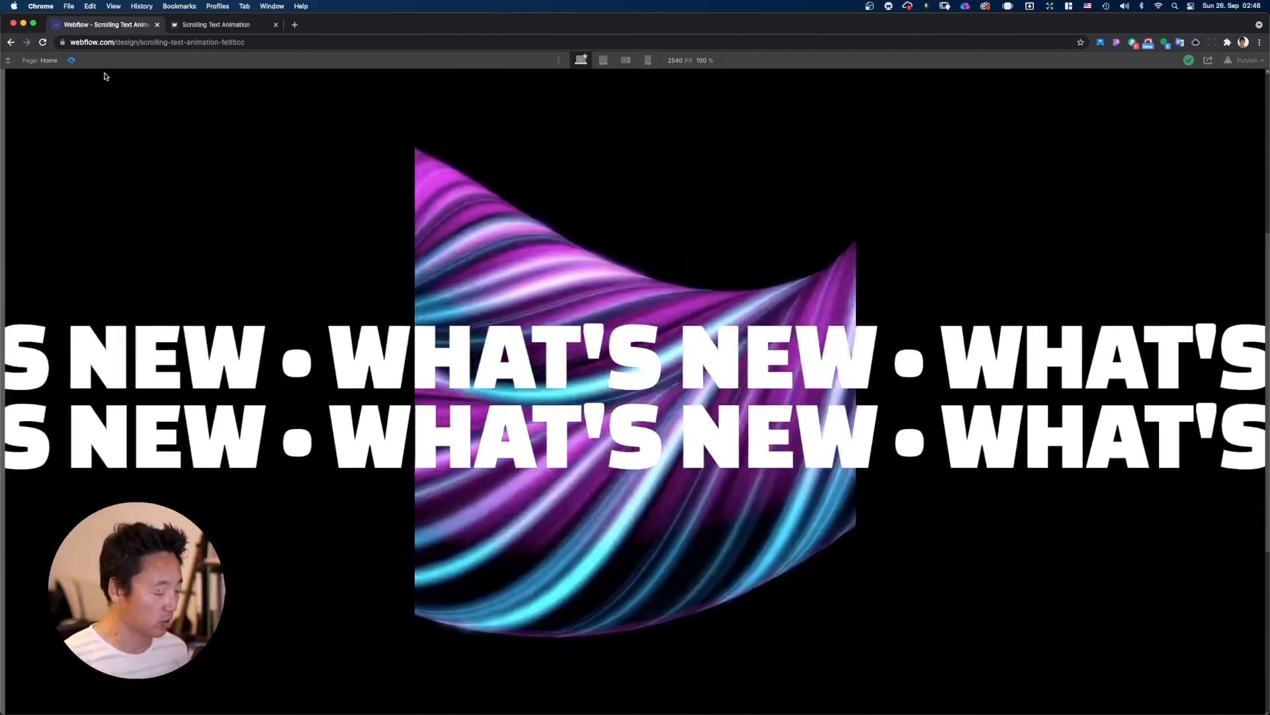
click(71, 60)
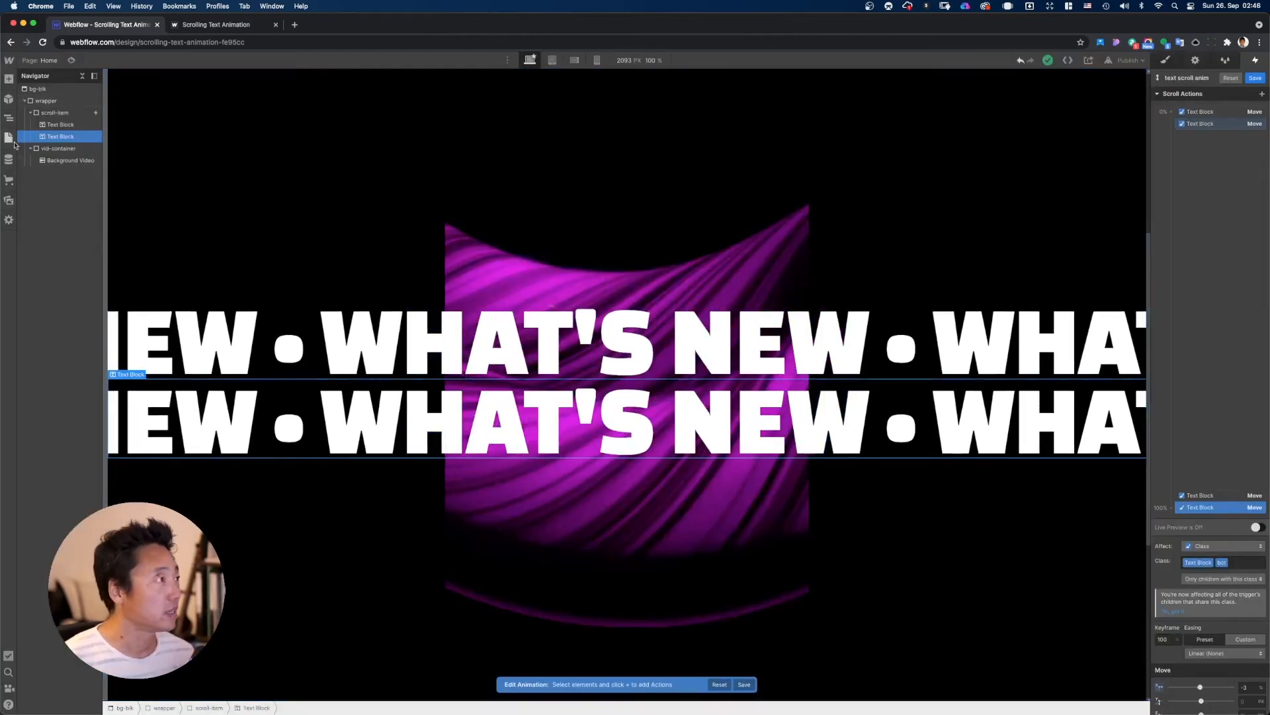
Step: Add a Rotate action for the upper text block at 0% scroll with a Z rotation of -1 degree
click(63, 125)
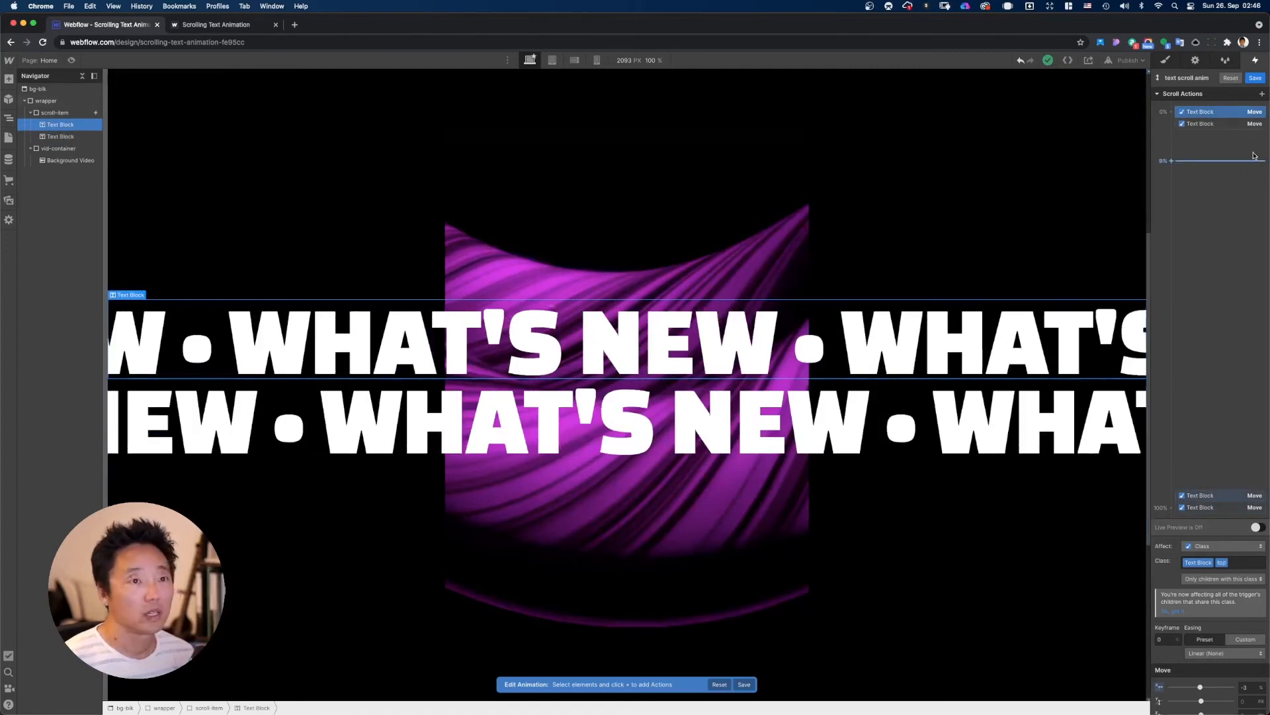
click(1171, 112)
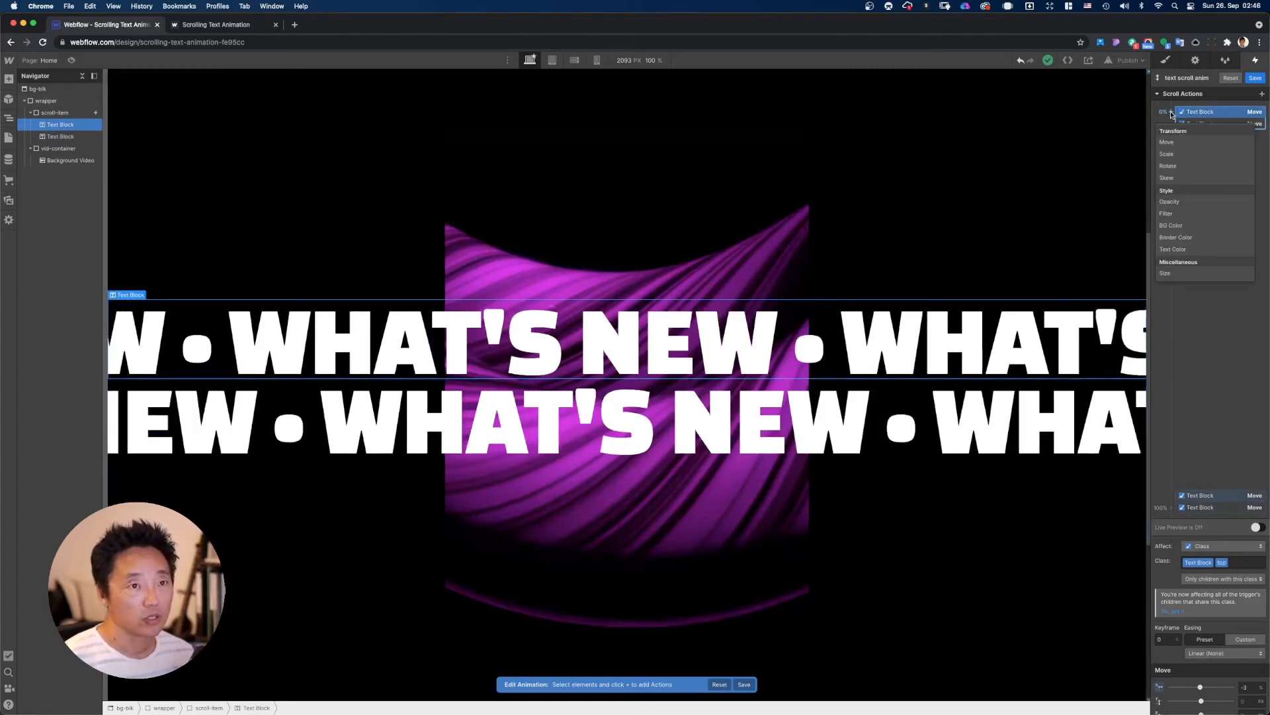
click(1178, 165)
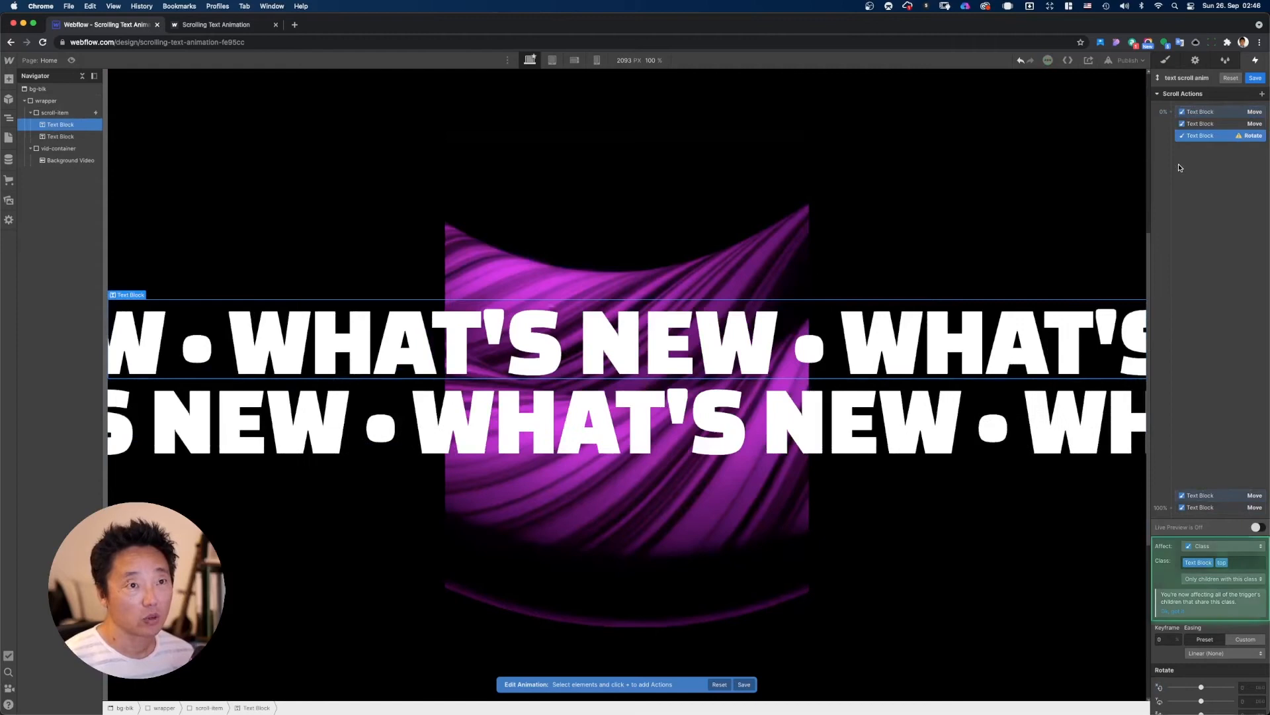
scroll(1229, 655, down, 1)
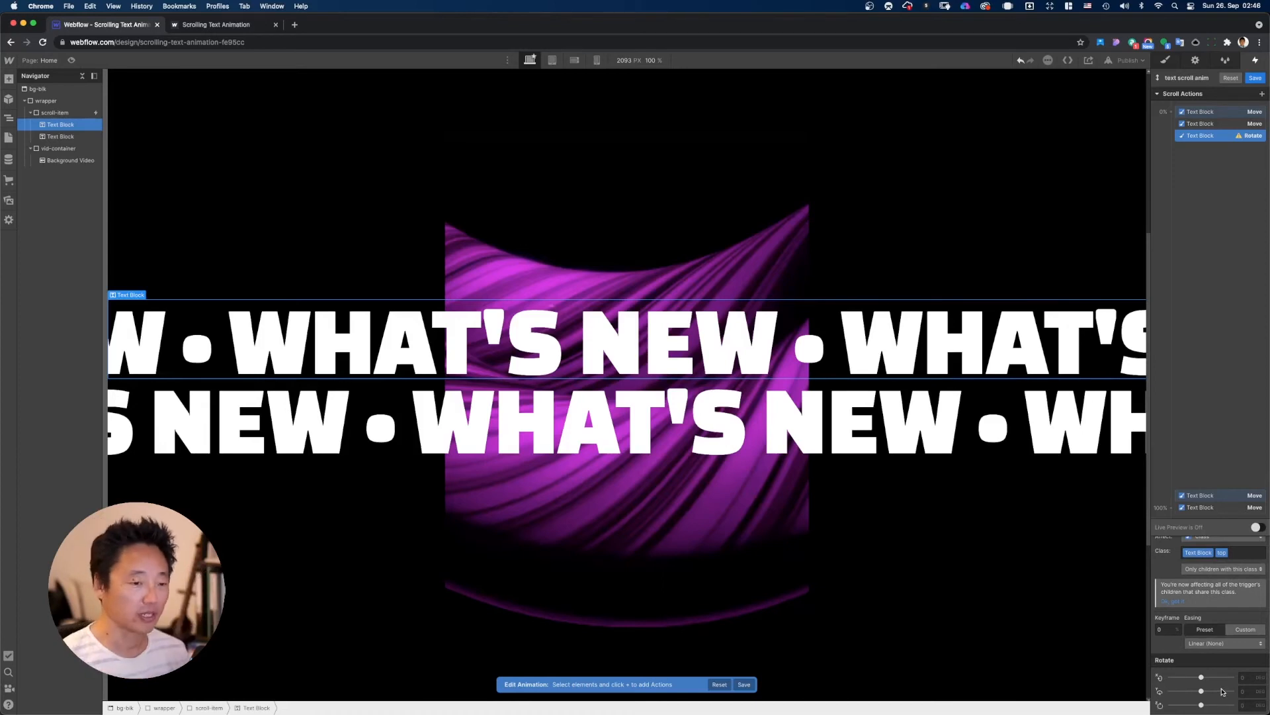
click(1252, 705)
text(1)
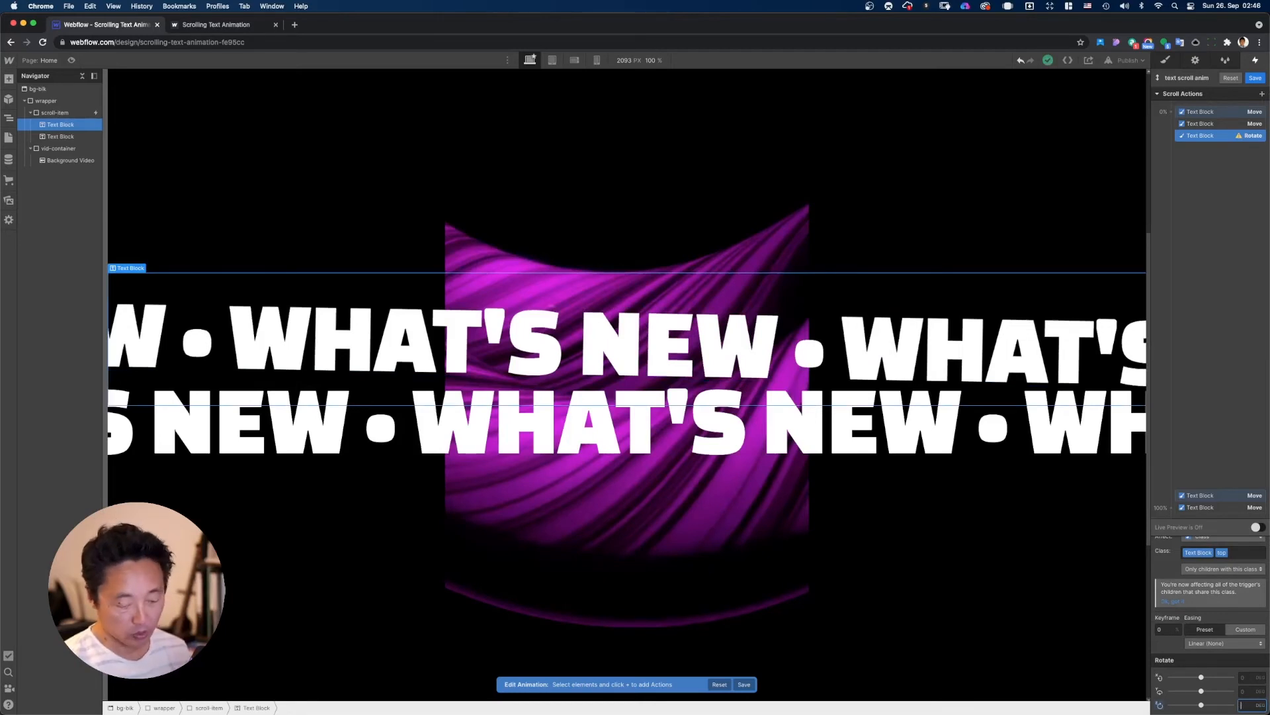
key(Return)
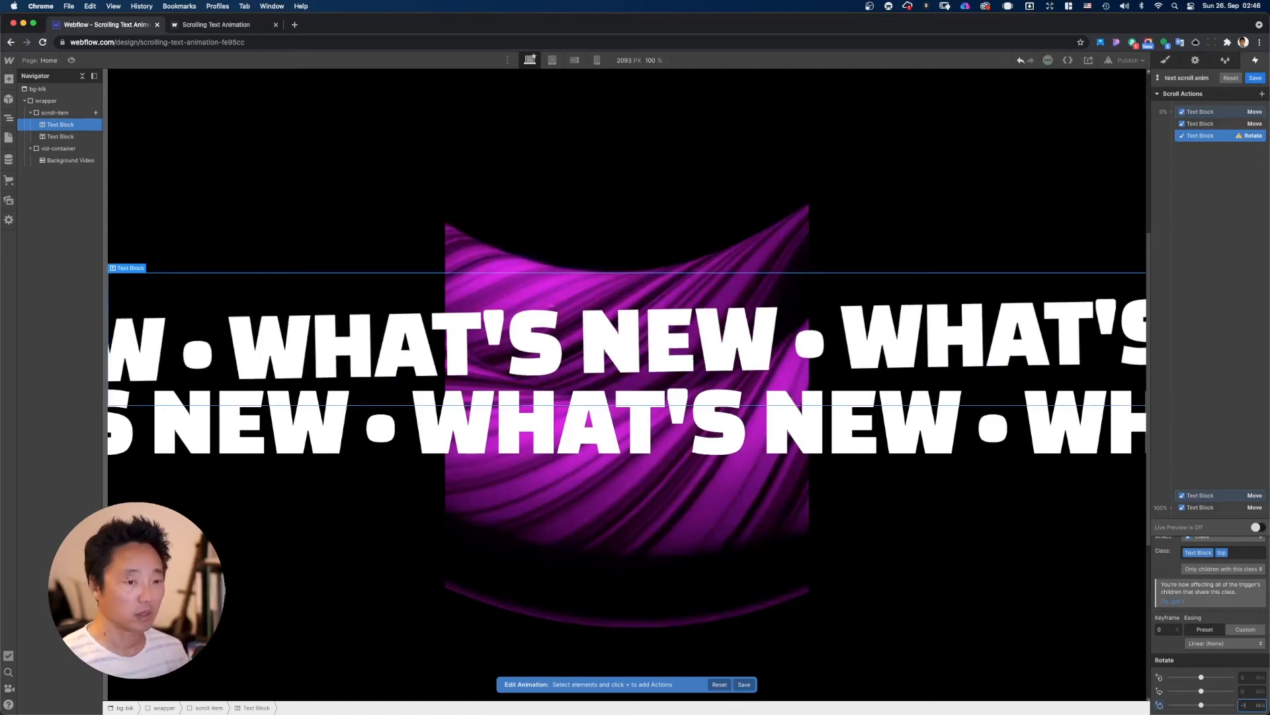
Step: Duplicate the upper text block's 0% Rotate keyframe and place the copy at 100% scroll
right_click(1204, 136)
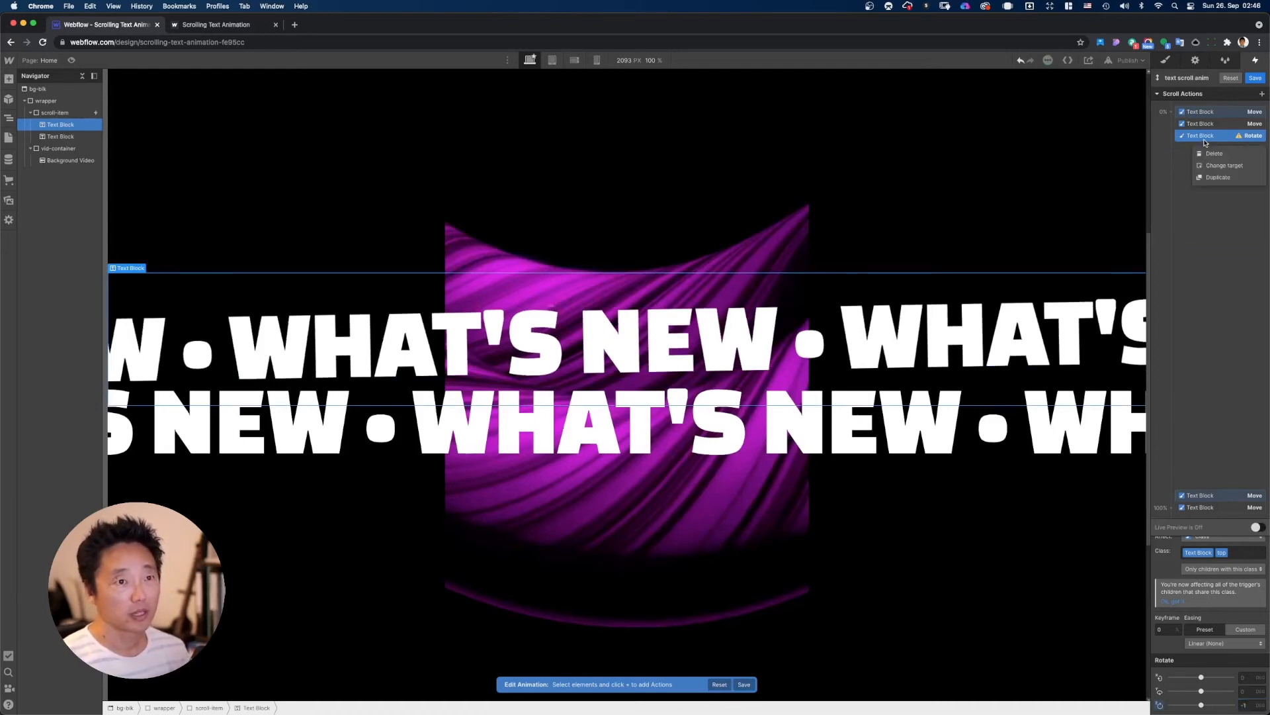
click(1217, 177)
drag(1207, 148, 1211, 506)
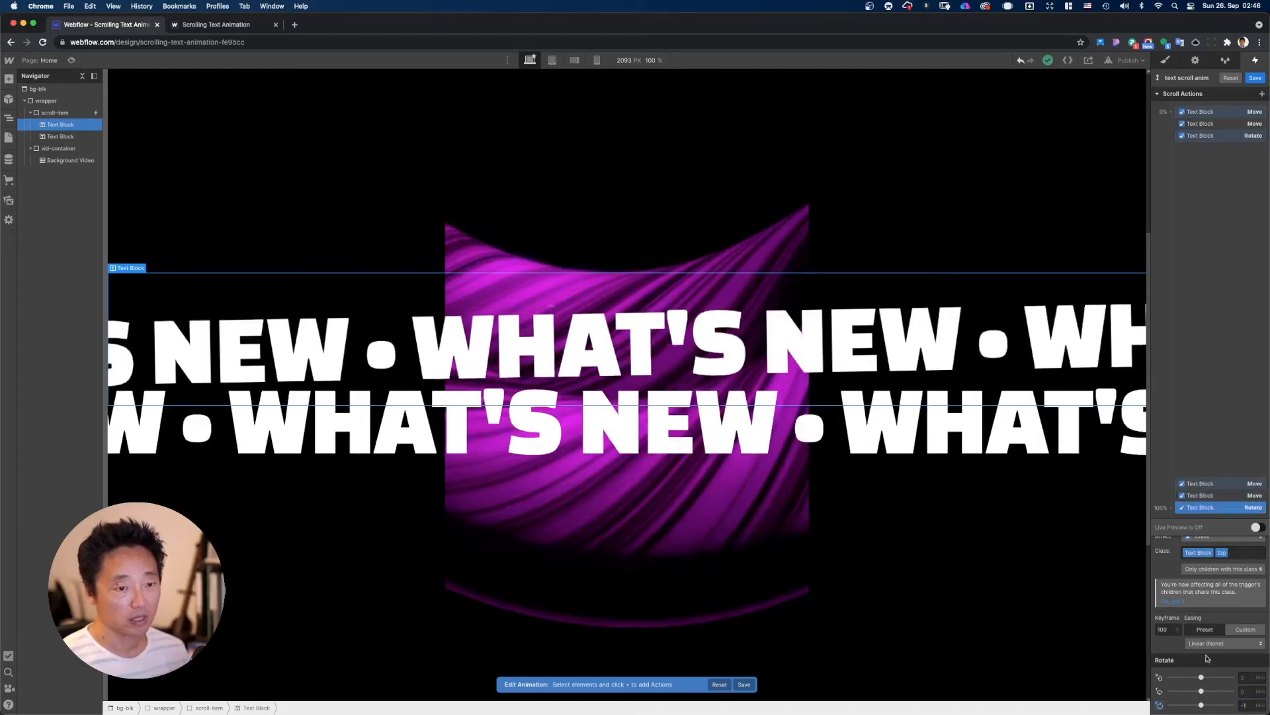
Step: Try a Z rotation of 1 degree for the upper text block at 100% scroll and restore it to -1 degree
click(1247, 705)
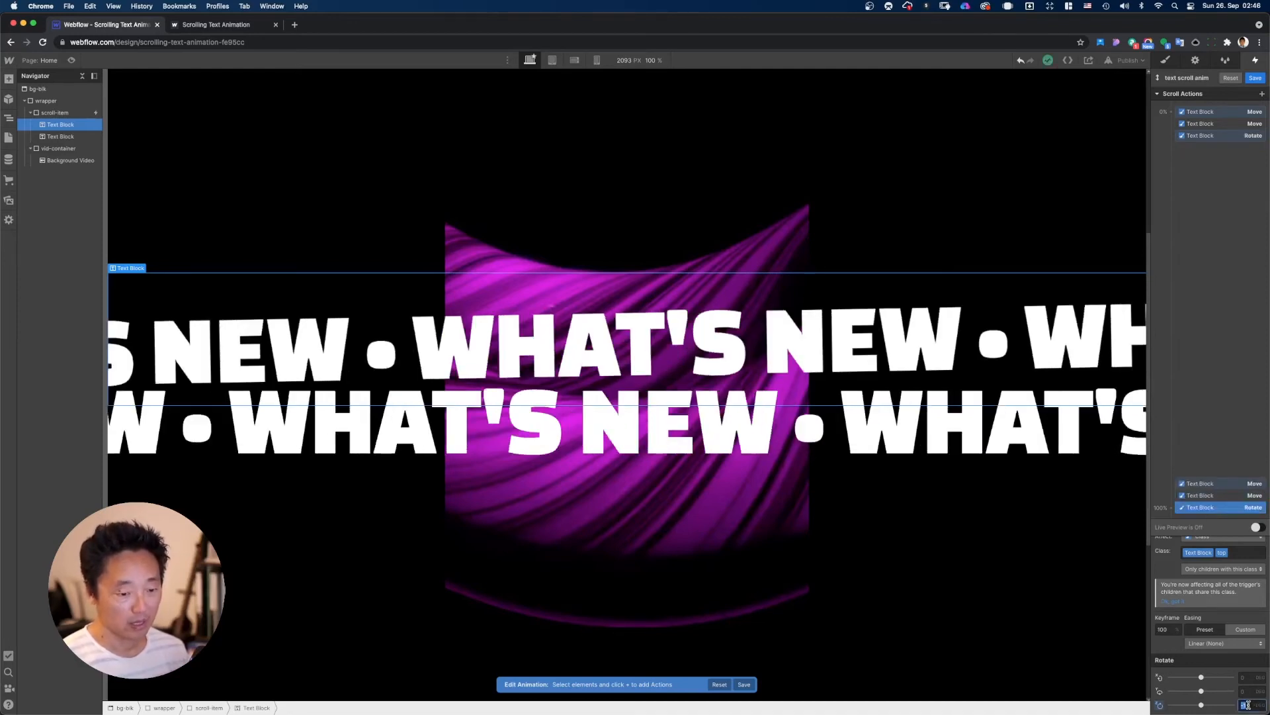
text(1)
key(Return)
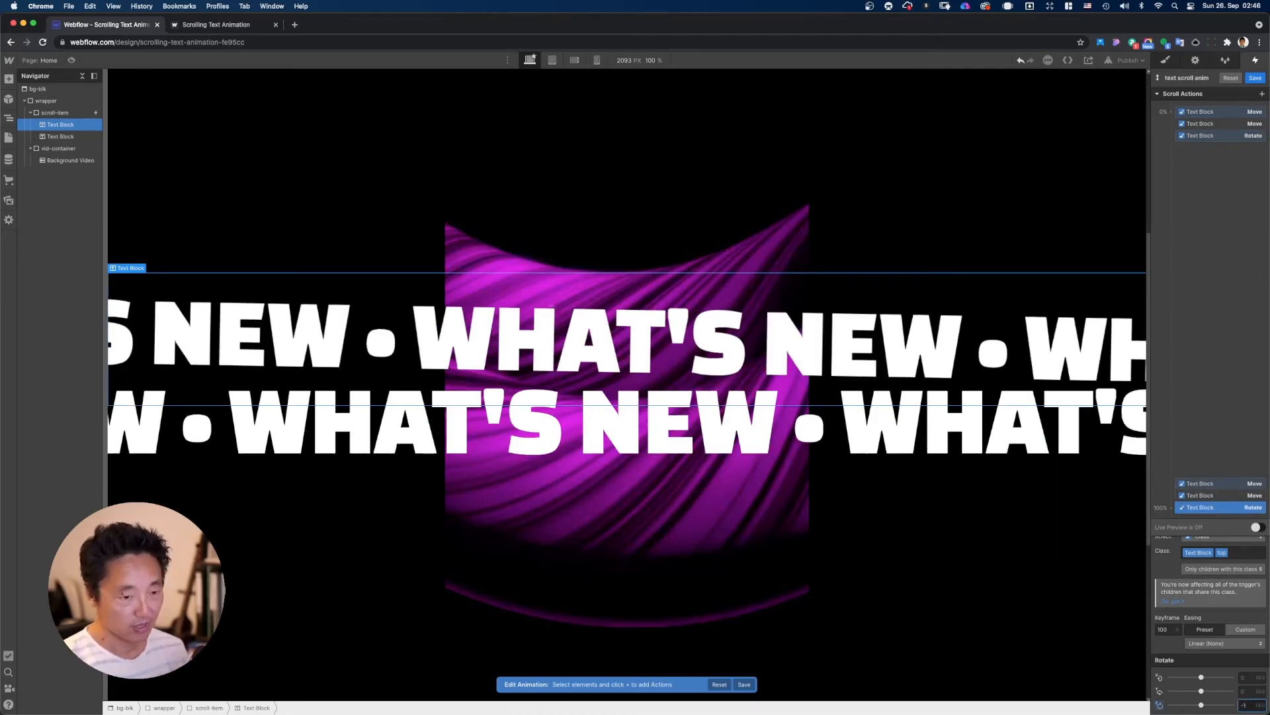
key(Return)
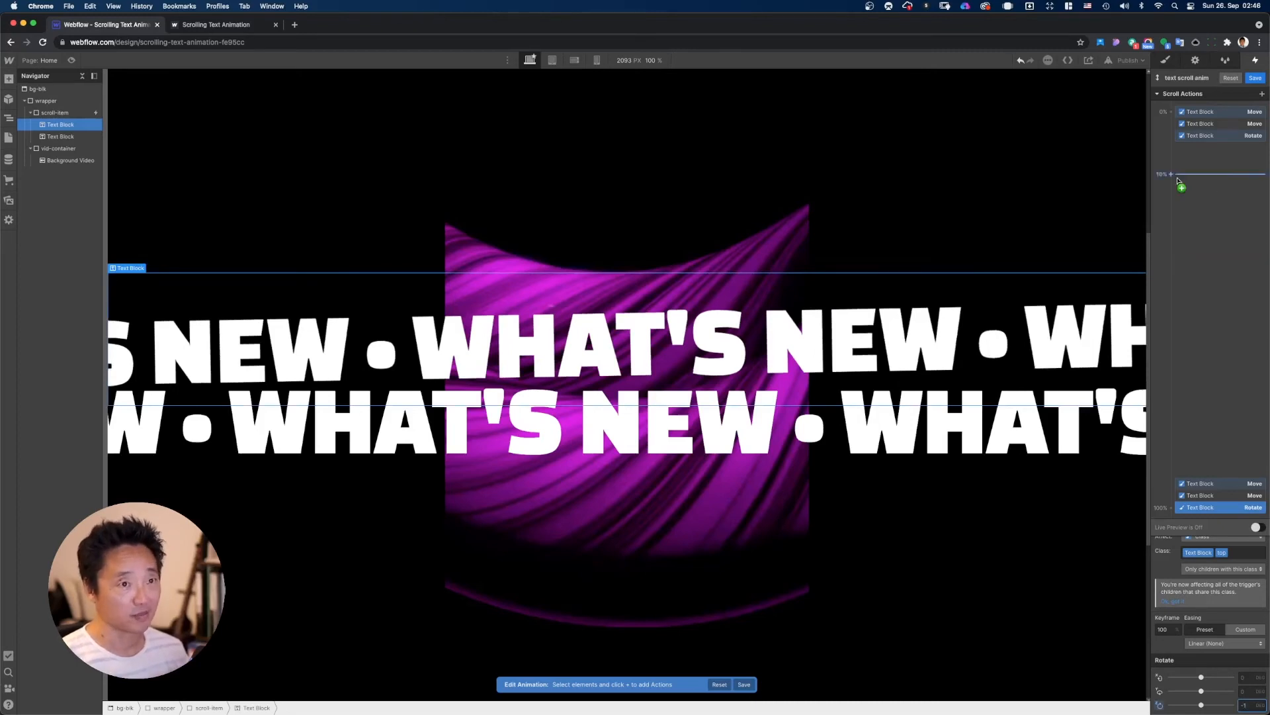
Step: Add a Rotate action for the lower text block at 0% scroll with a Z rotation of -1 degree
click(66, 138)
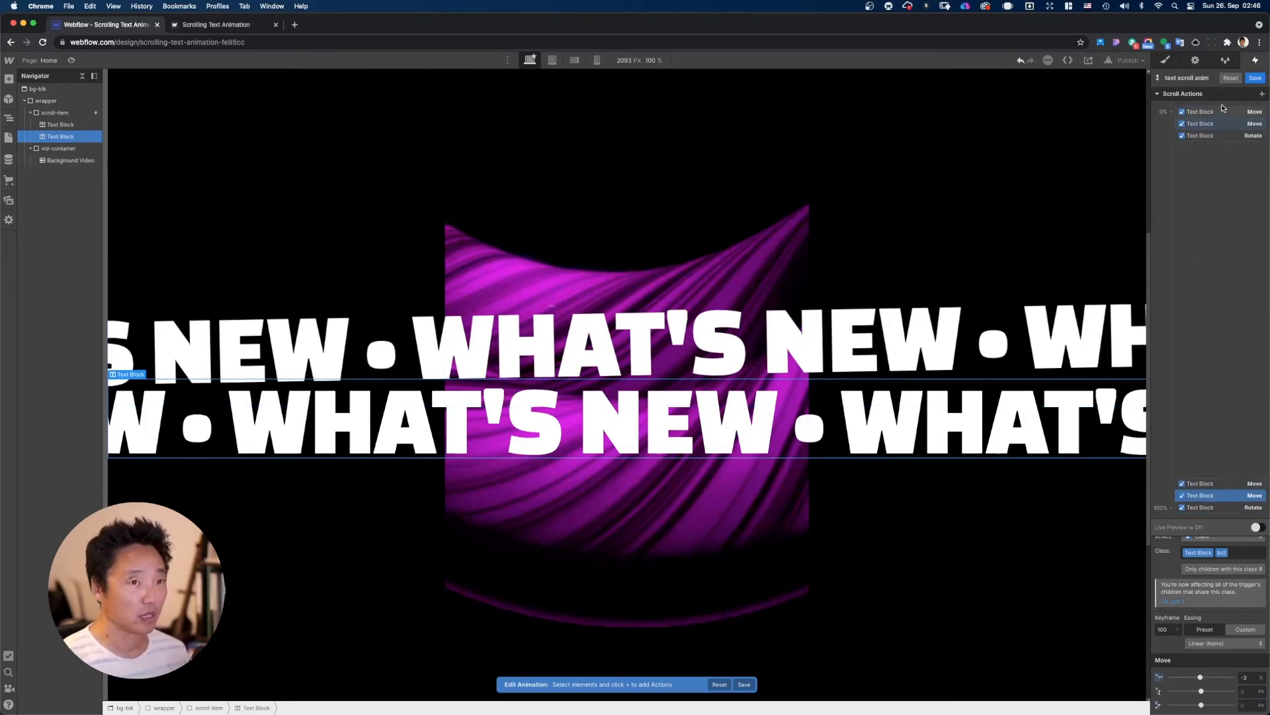
click(1170, 112)
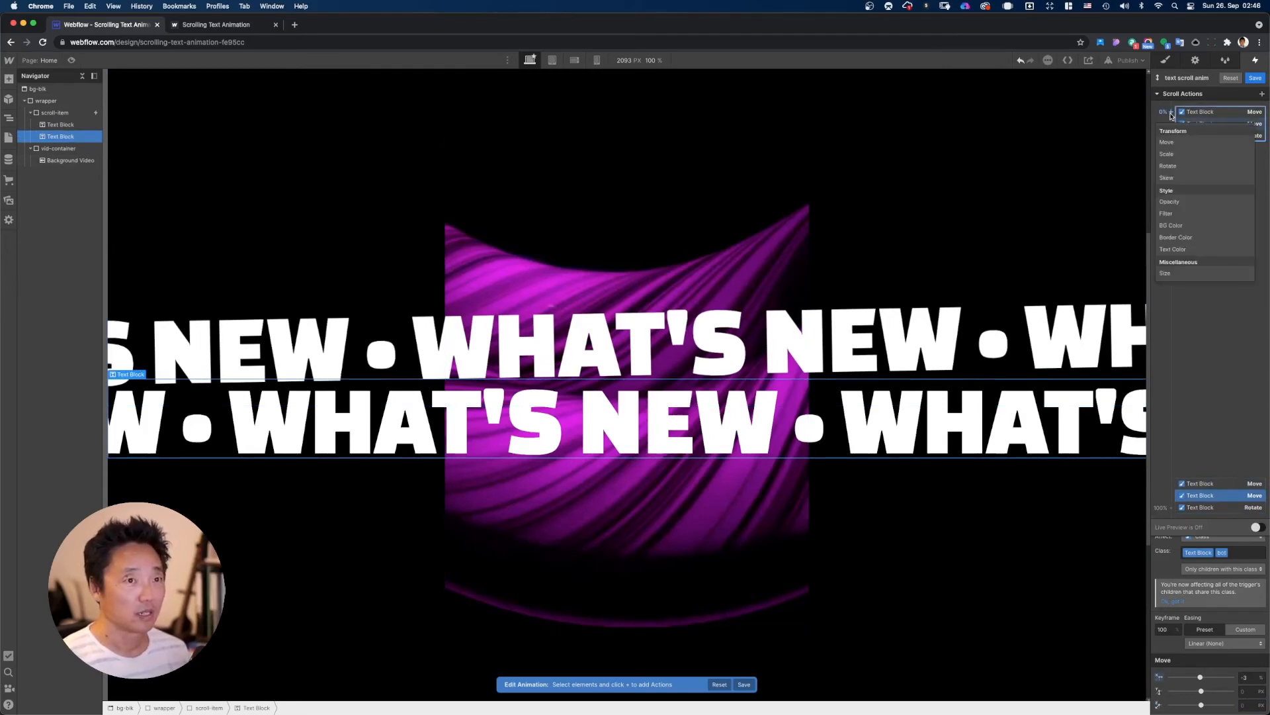
click(1184, 168)
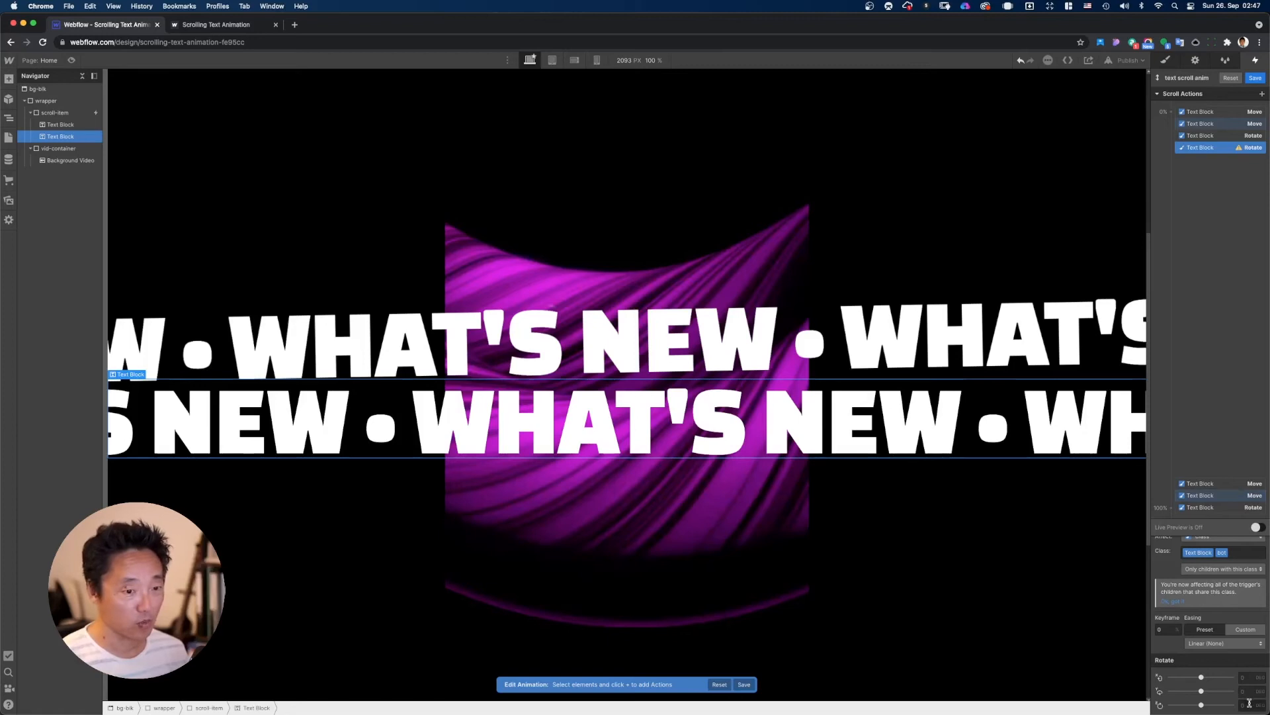
text(-)
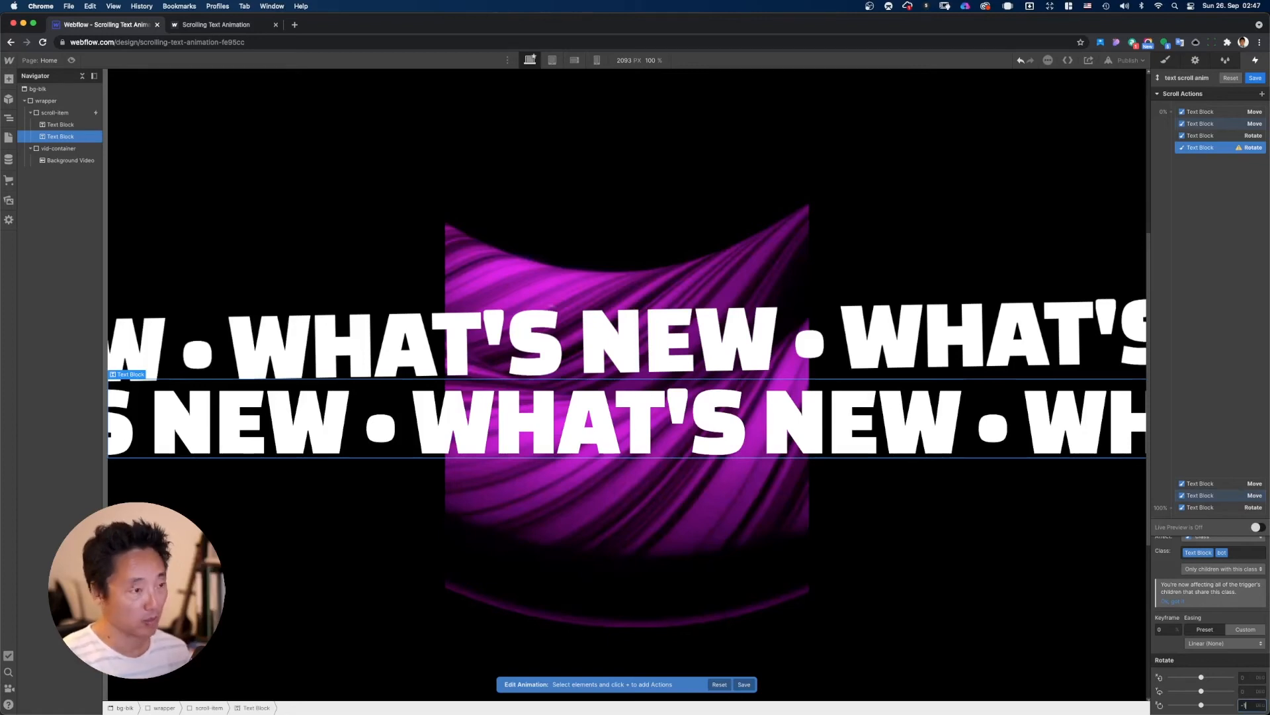
text(1)
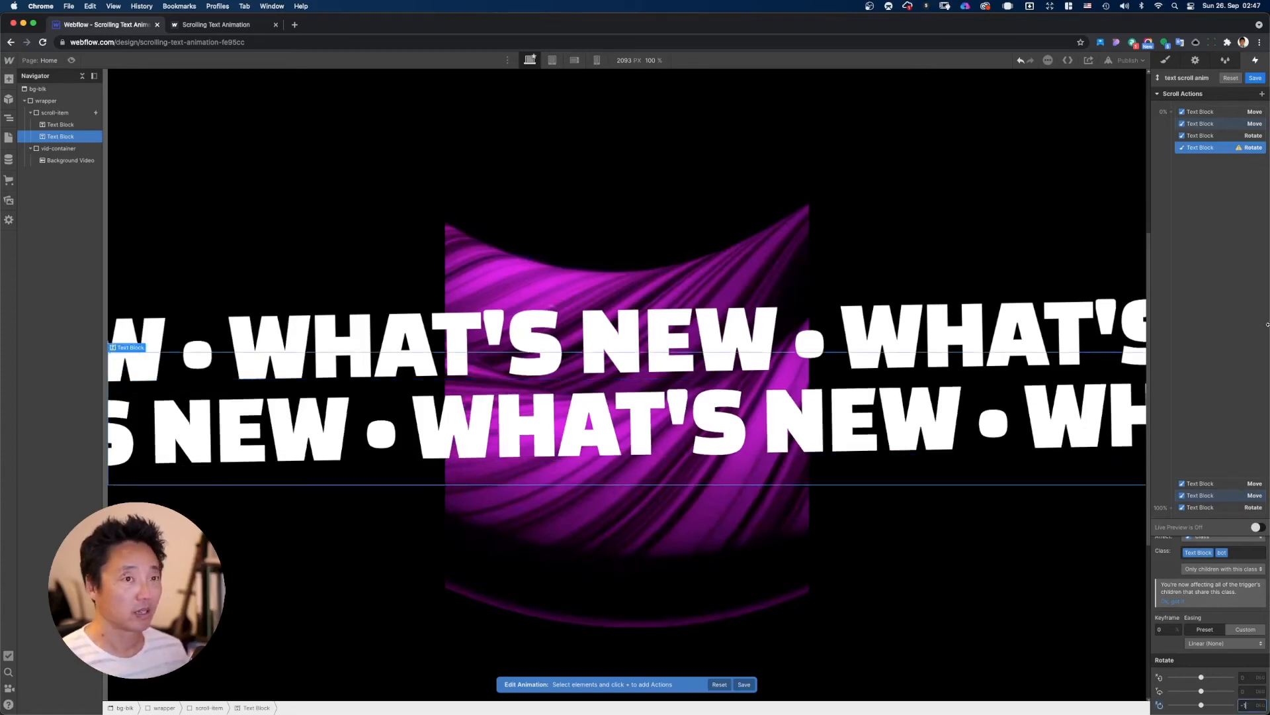
Step: Duplicate the lower text block's 0% Rotate keyframe and place the copy at 100% scroll
right_click(1200, 148)
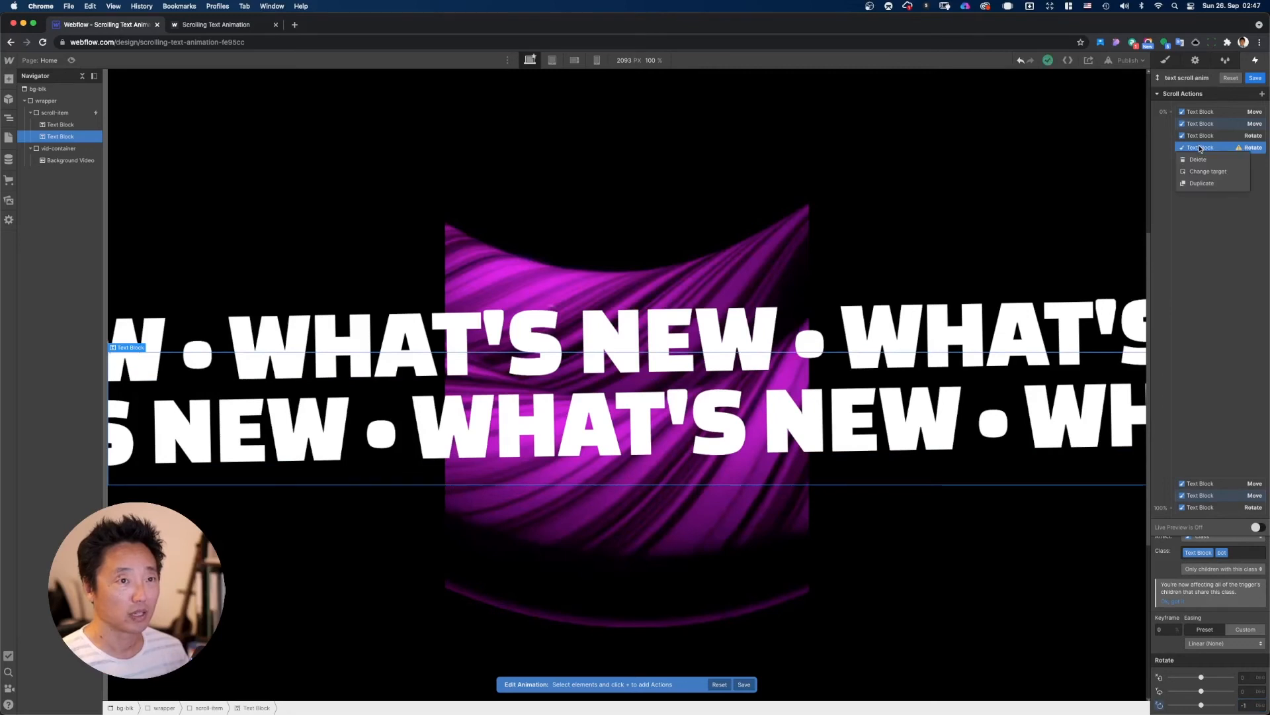
click(1198, 184)
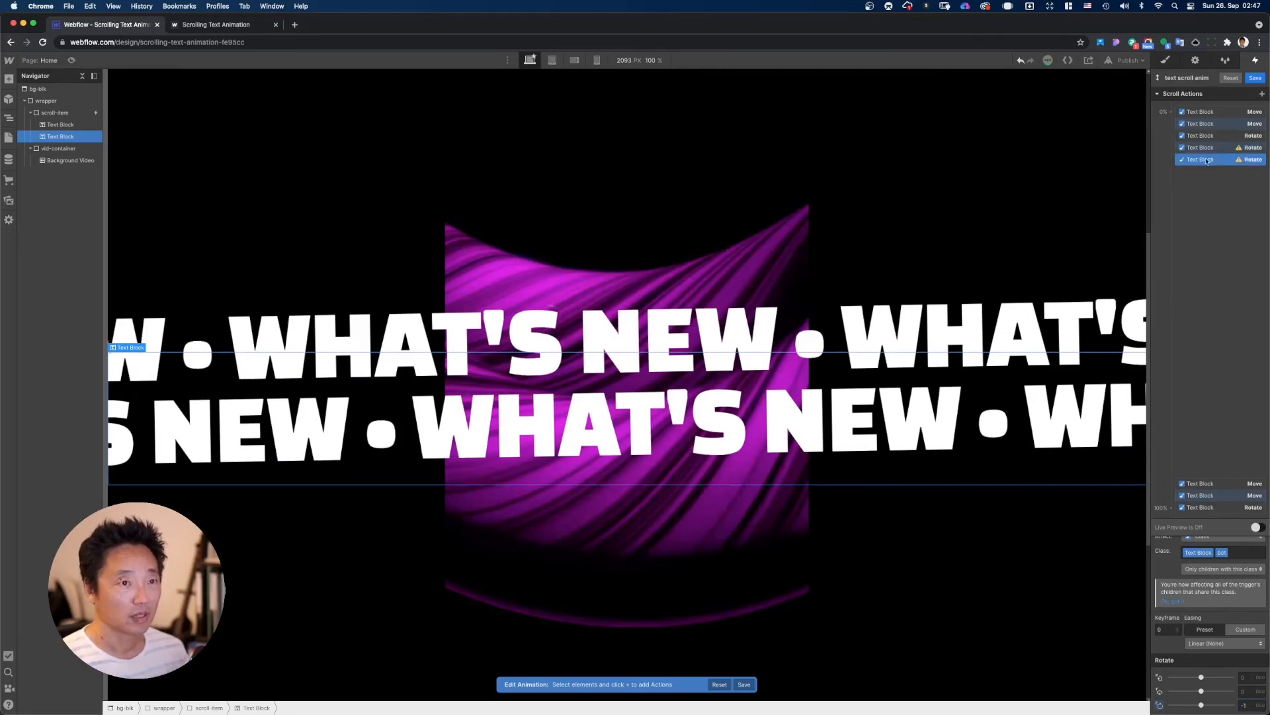
drag(1199, 162, 1209, 511)
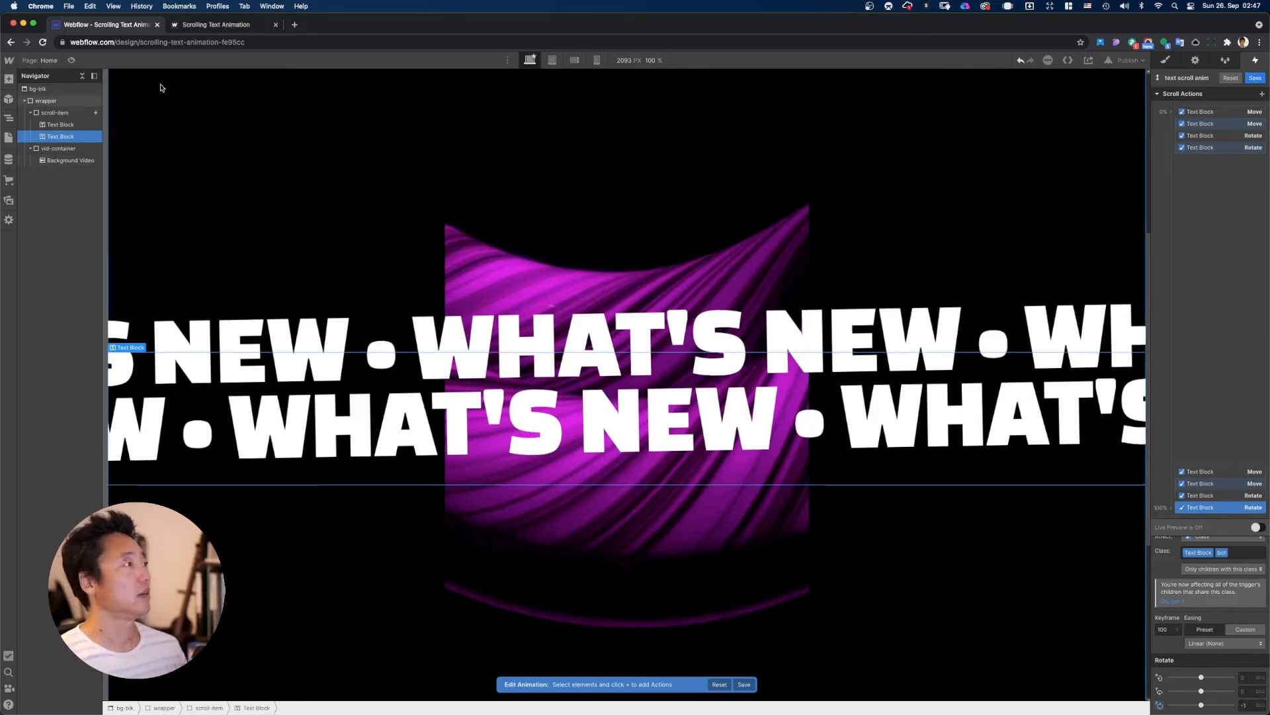
Step: Preview the page and scroll up and down to check the tilted text rows moving over the background video
click(70, 60)
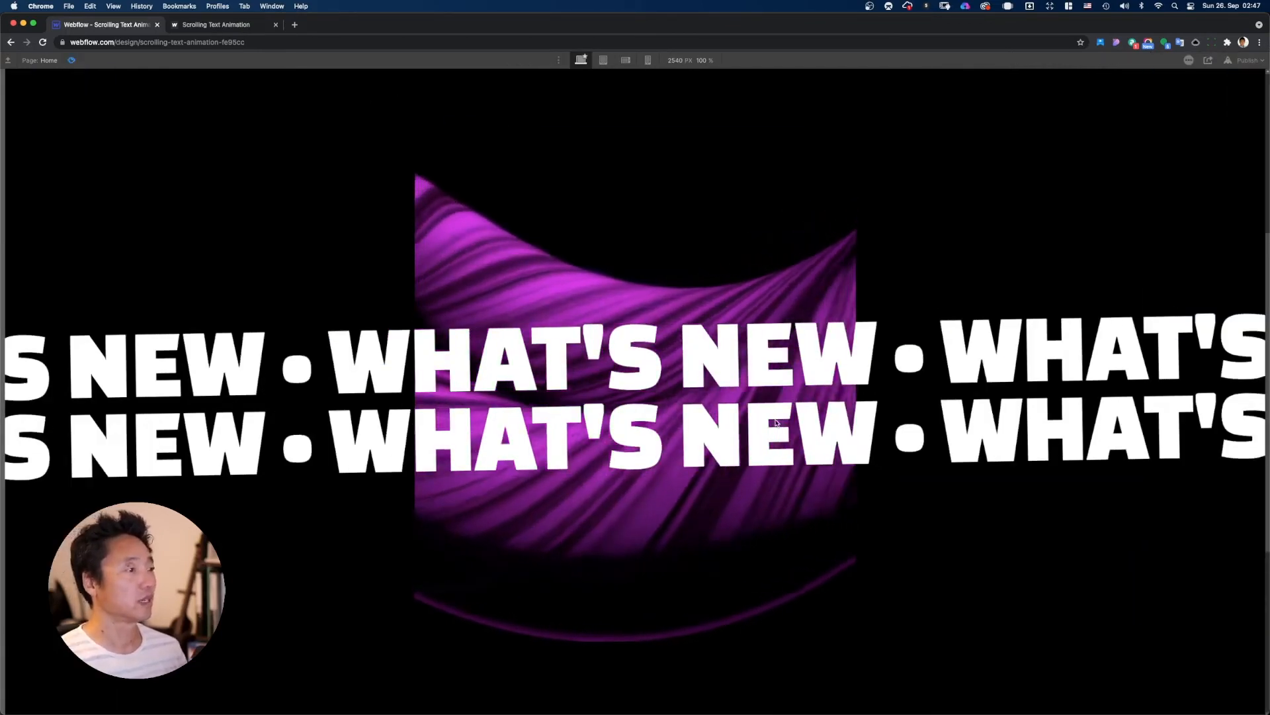
scroll(775, 425, up, 3)
scroll(777, 423, up, 2)
scroll(777, 423, down, 5)
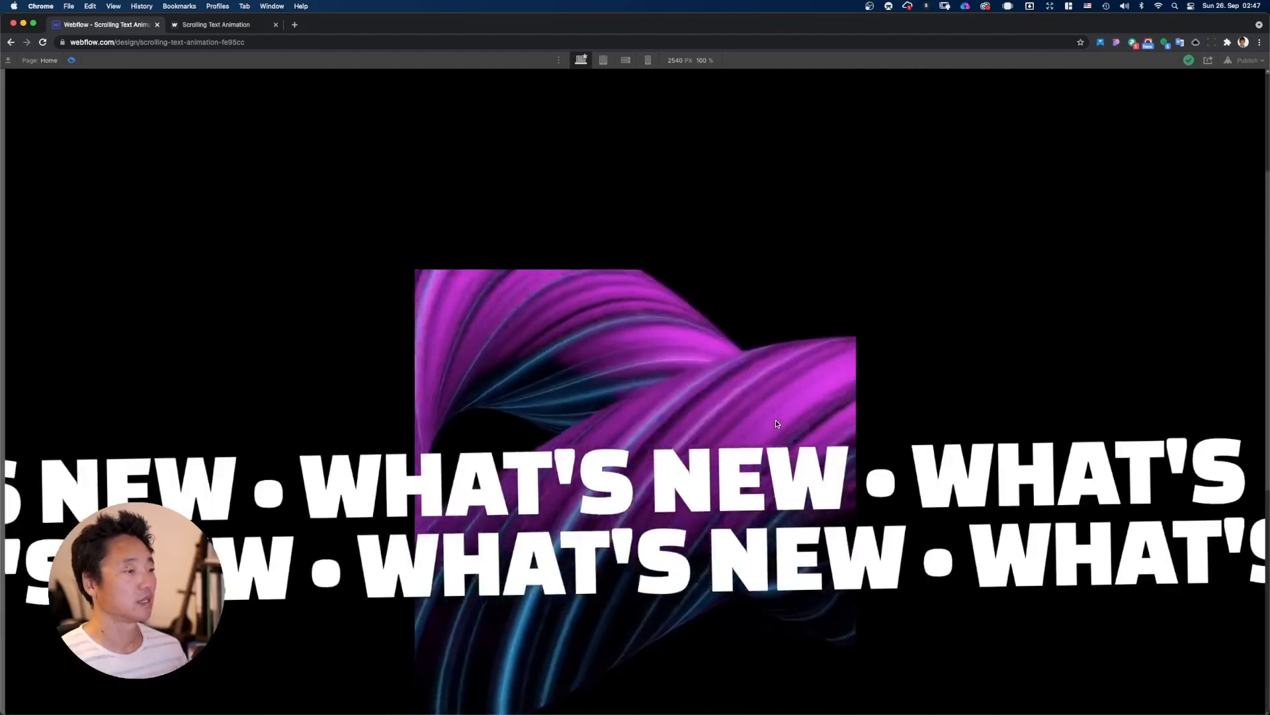
scroll(777, 424, down, 4)
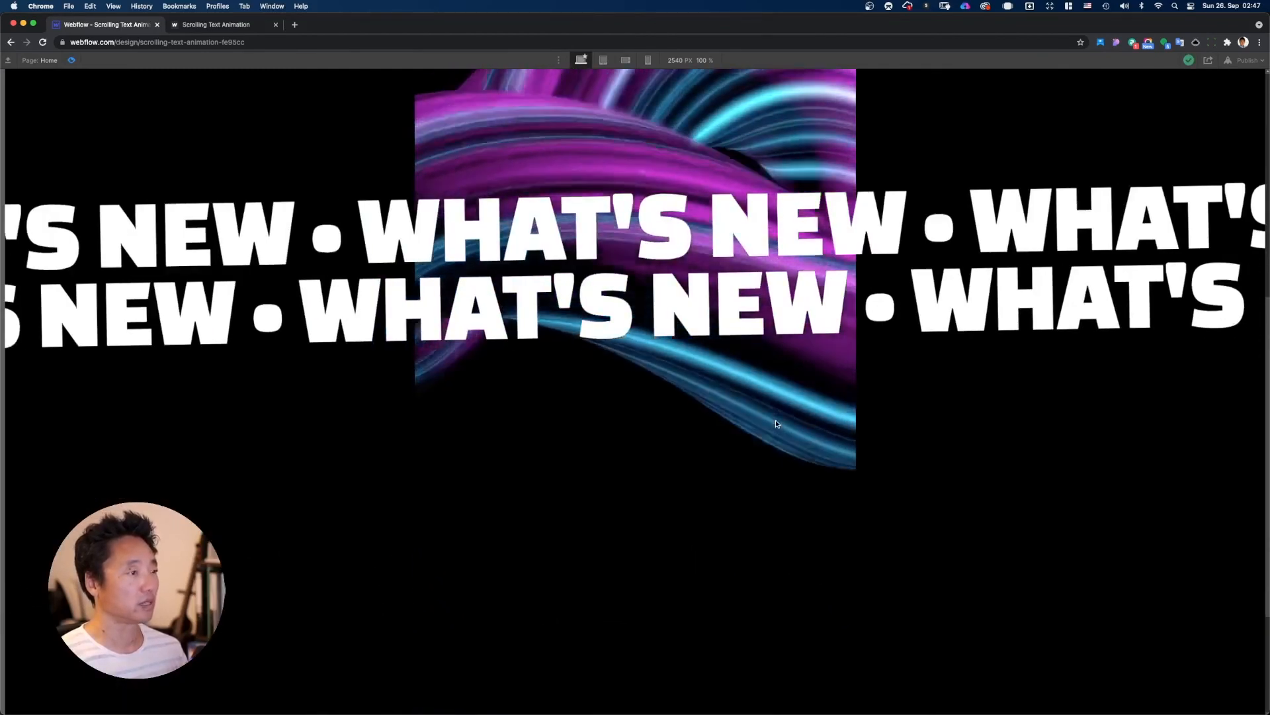
scroll(776, 424, up, 4)
scroll(776, 424, up, 2)
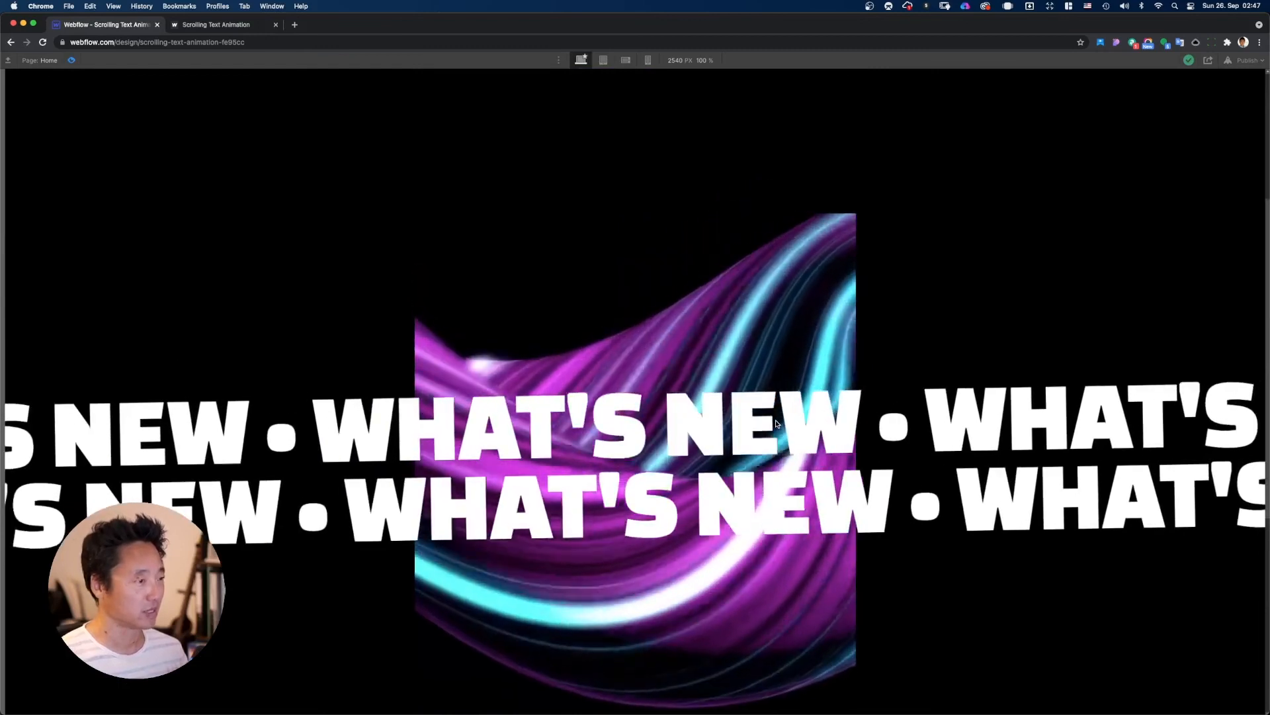
scroll(776, 423, down, 4)
scroll(776, 423, down, 1)
scroll(776, 424, up, 4)
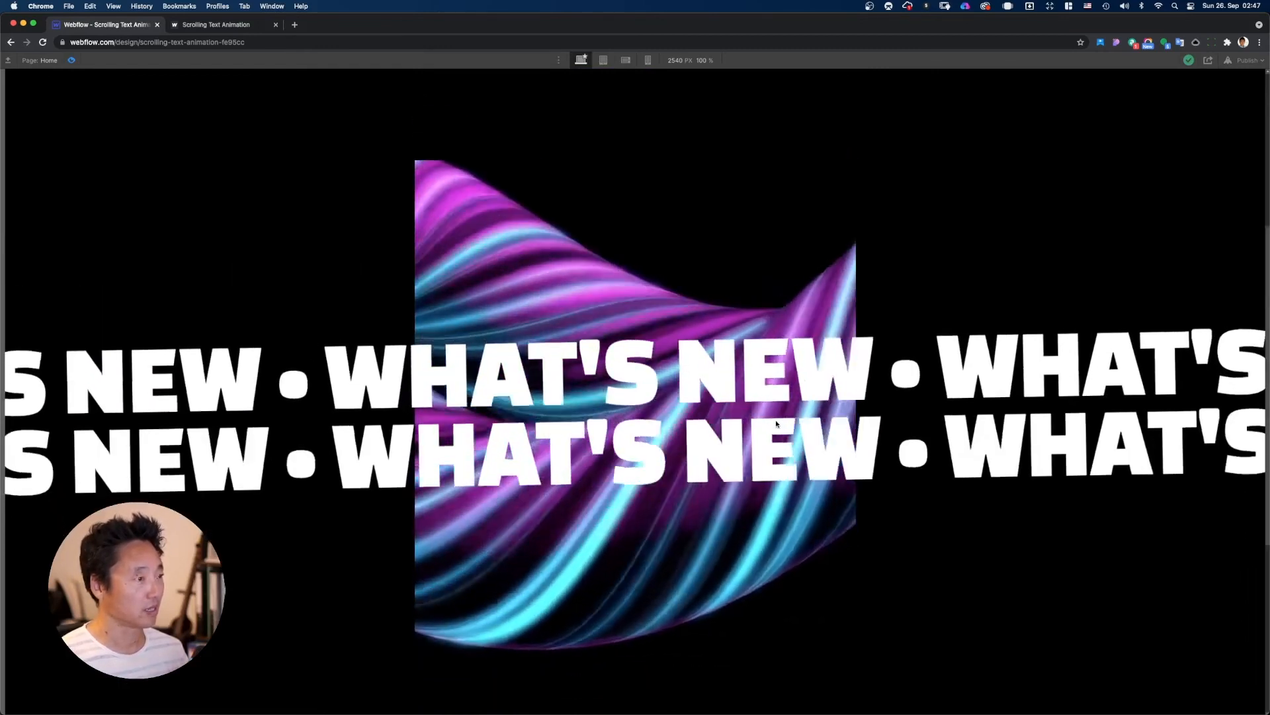
scroll(777, 423, up, 3)
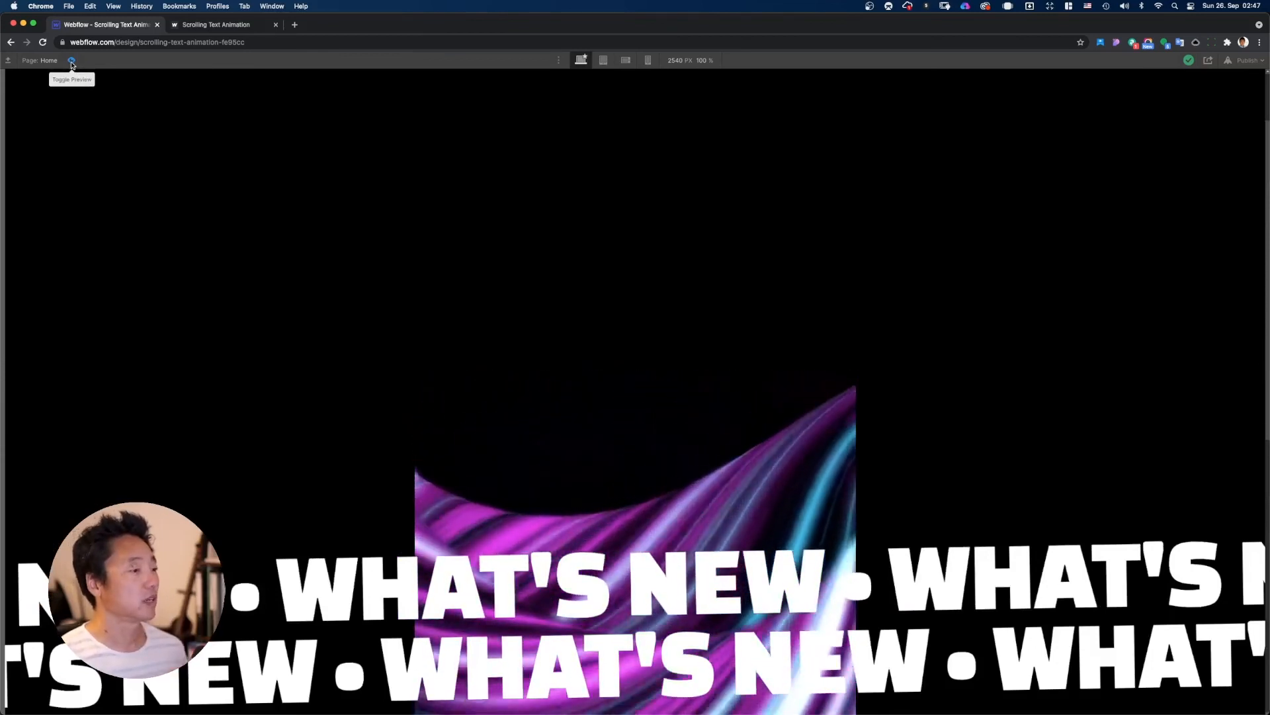
scroll(535, 436, down, 1)
scroll(535, 435, down, 4)
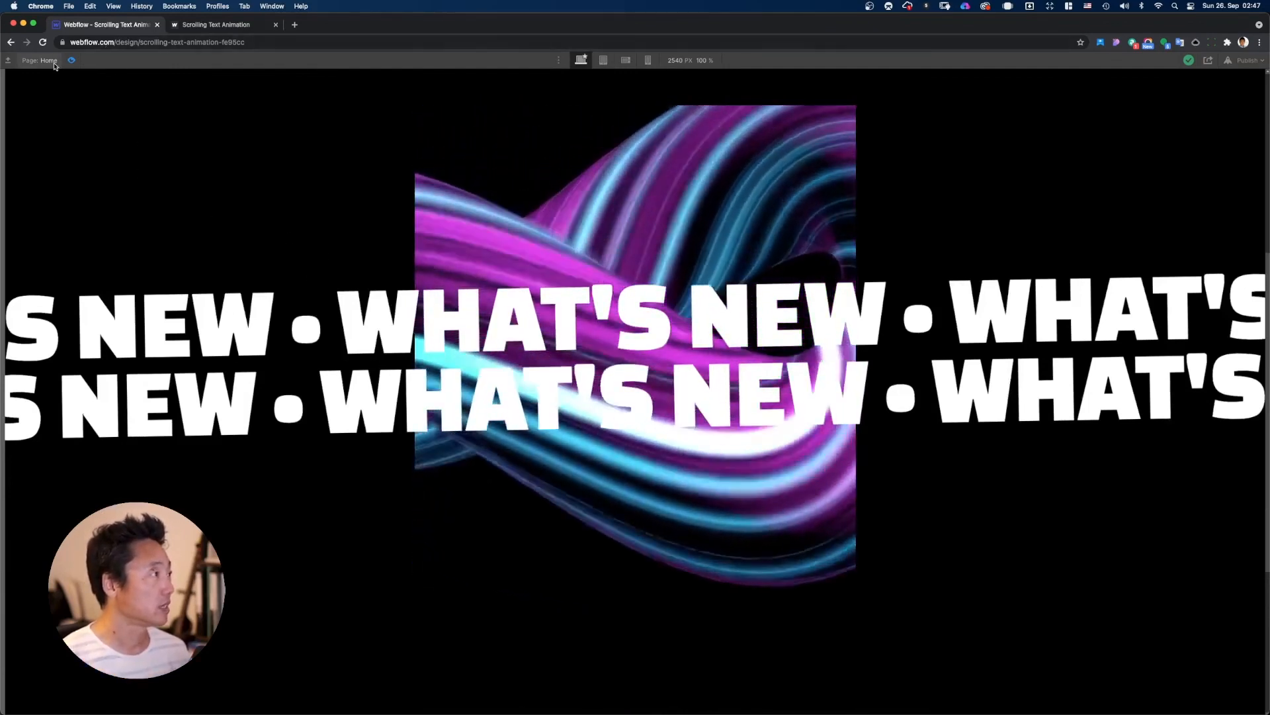
Step: Save the text scroll animation and set its smoothing to 80 for the scroll-item trigger
click(71, 61)
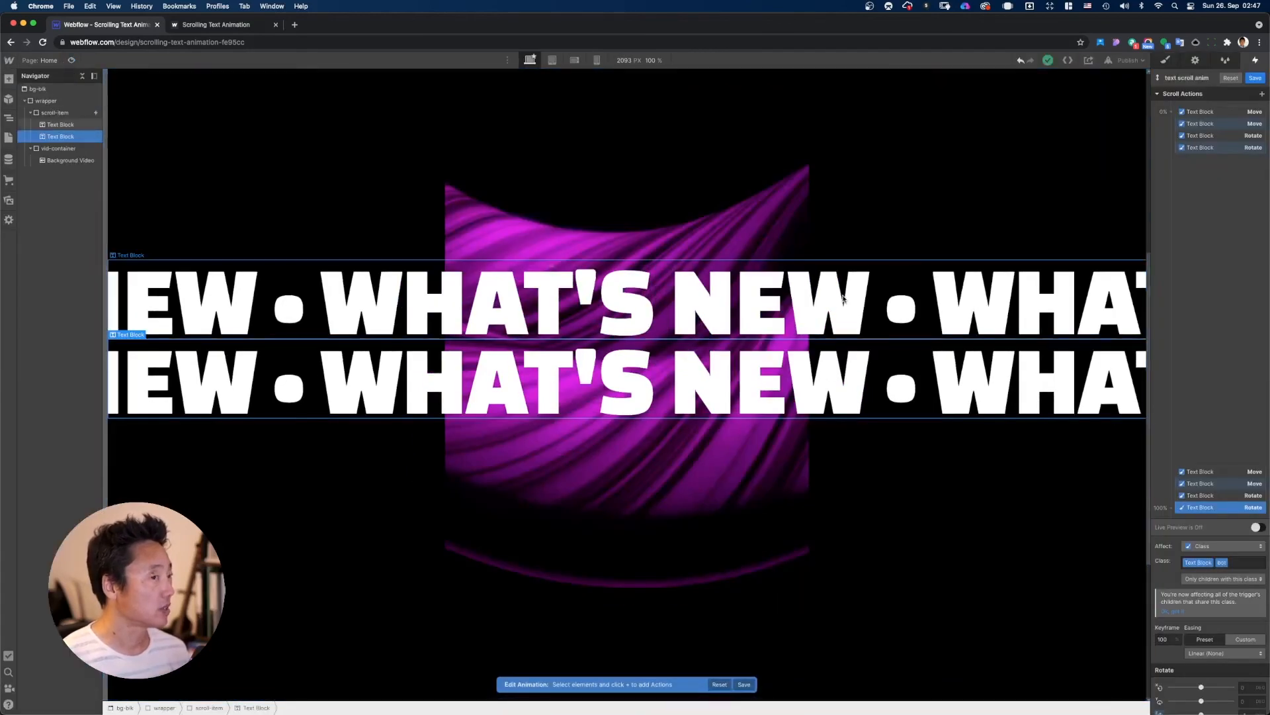
click(1256, 78)
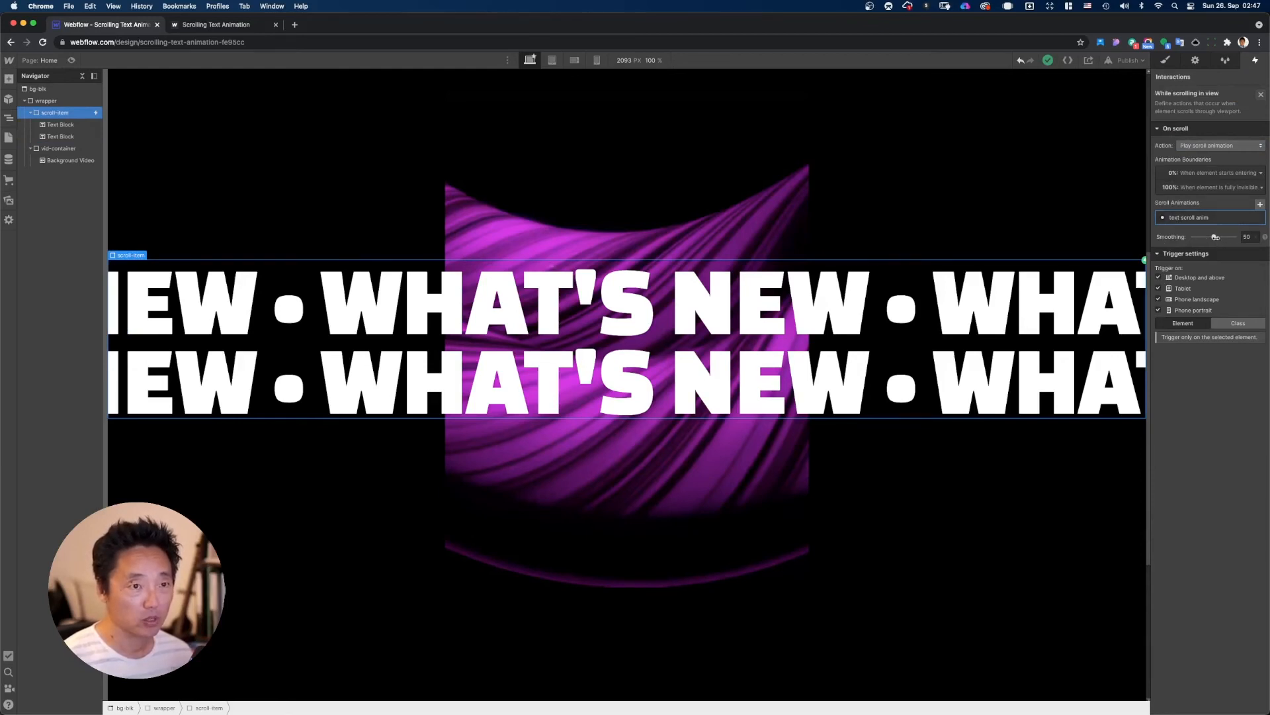
drag(1217, 236, 1227, 237)
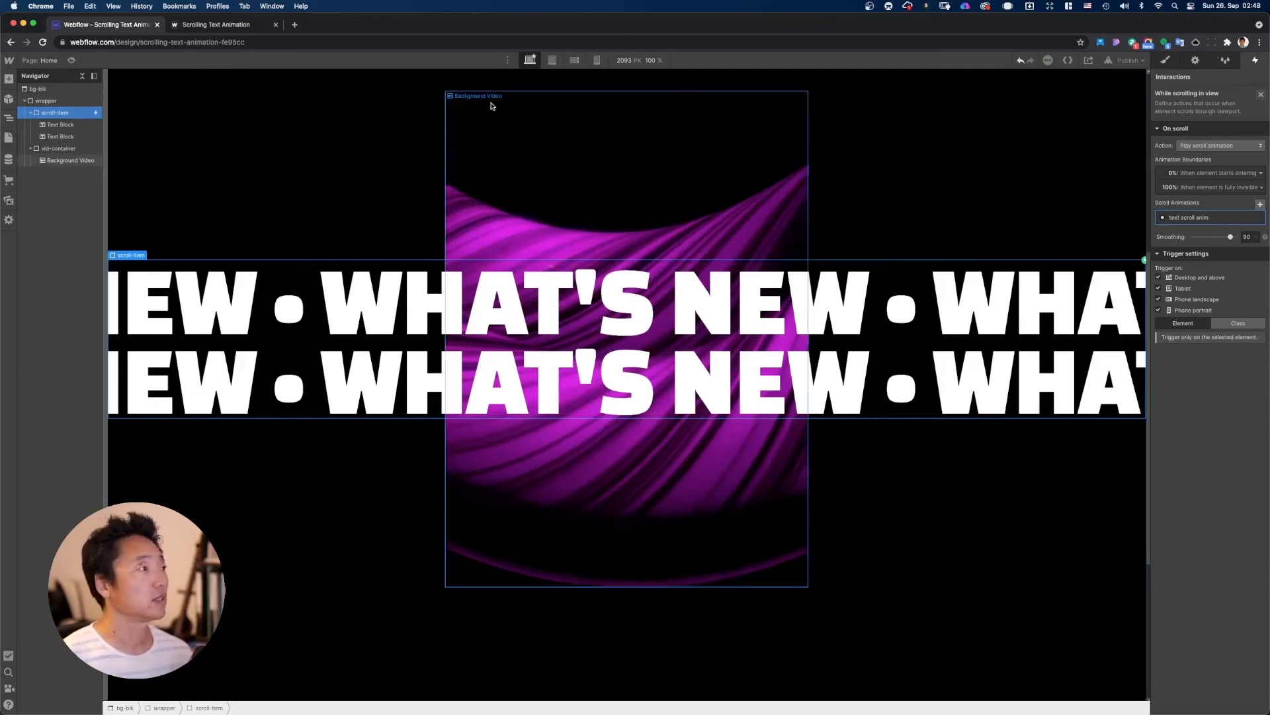
Step: Preview the page and scroll to check how smoothly the two text rows move
click(70, 61)
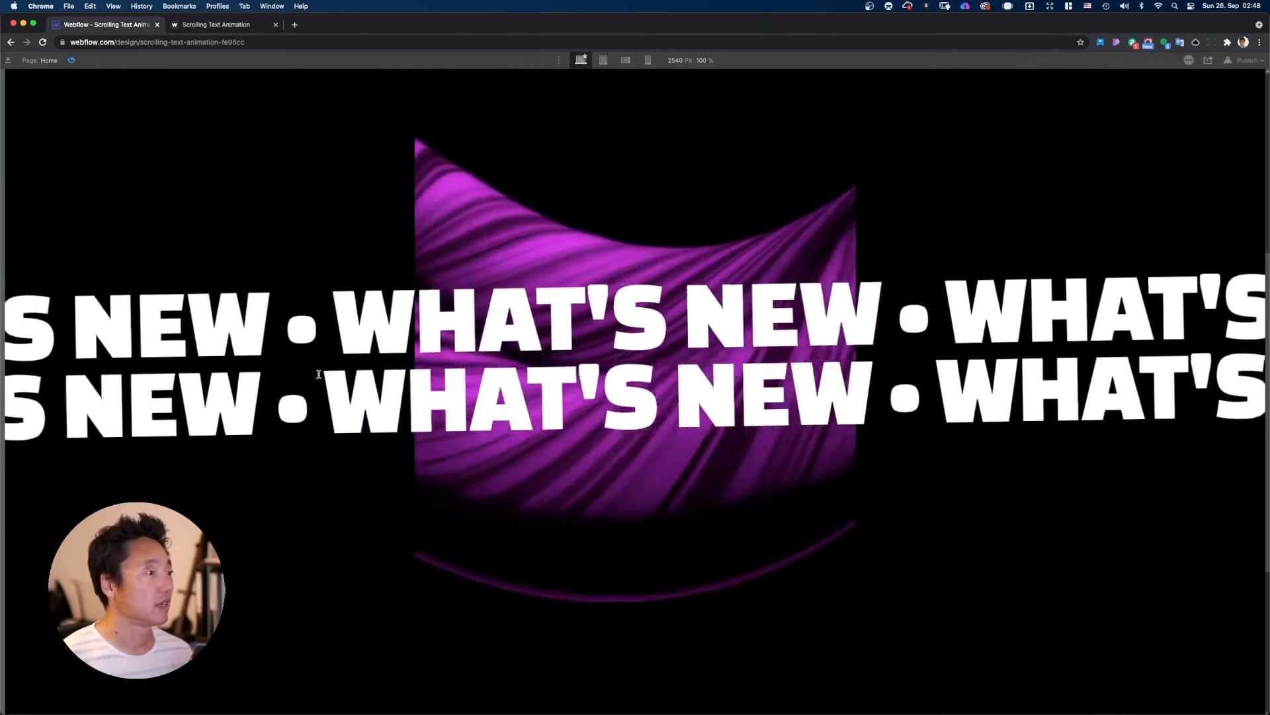
scroll(315, 369, up, 2)
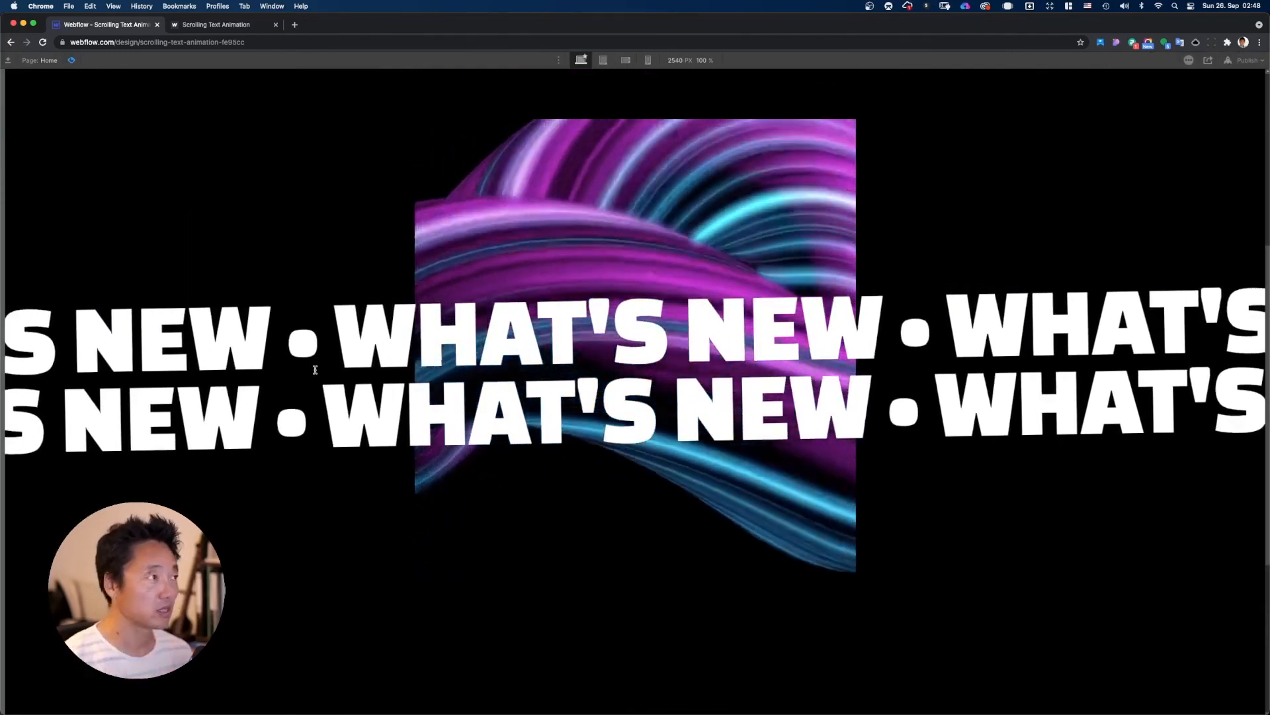
click(71, 61)
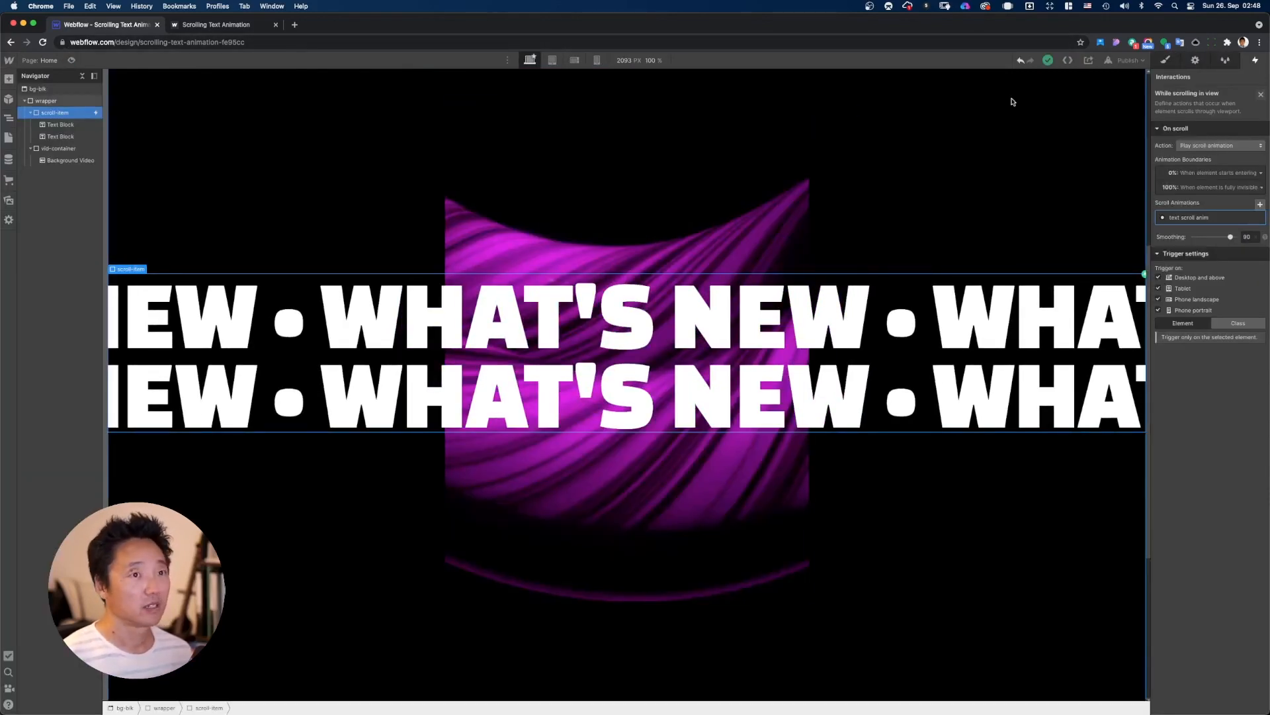
Step: Publish the site to its webflow.io domain and scroll the live page to check the text animation
click(1126, 60)
click(1094, 184)
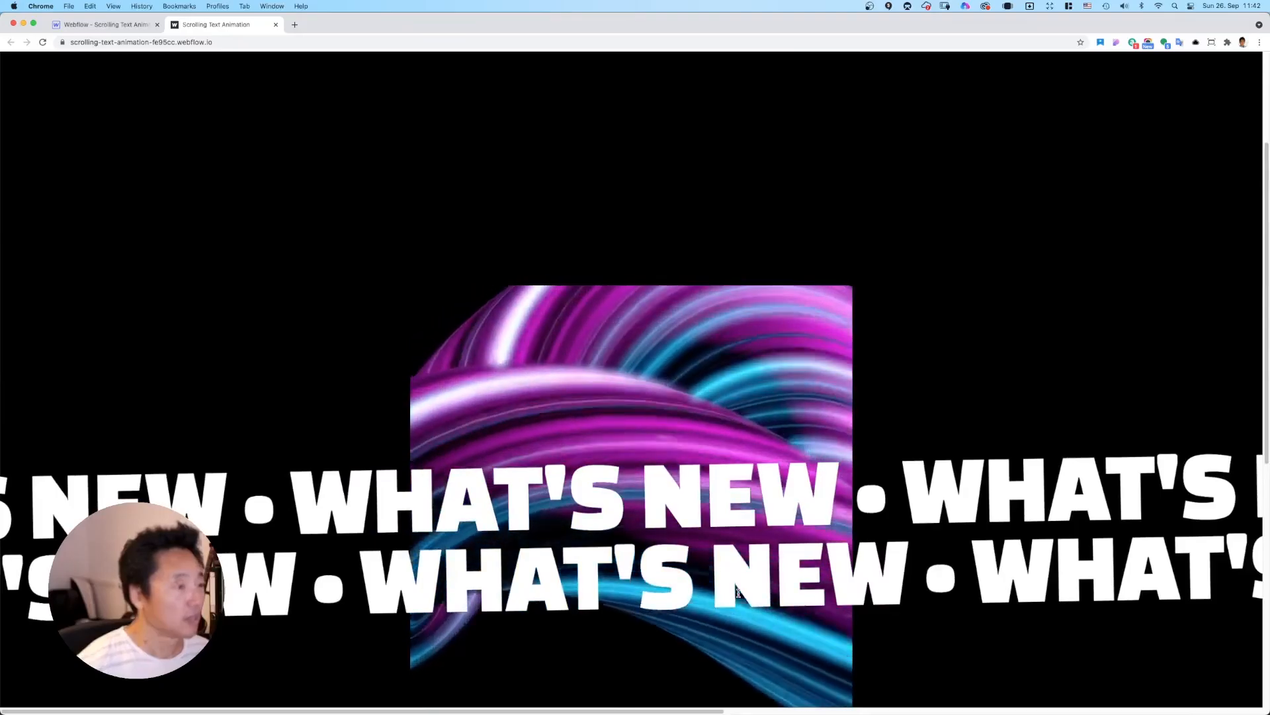
scroll(739, 593, down, 5)
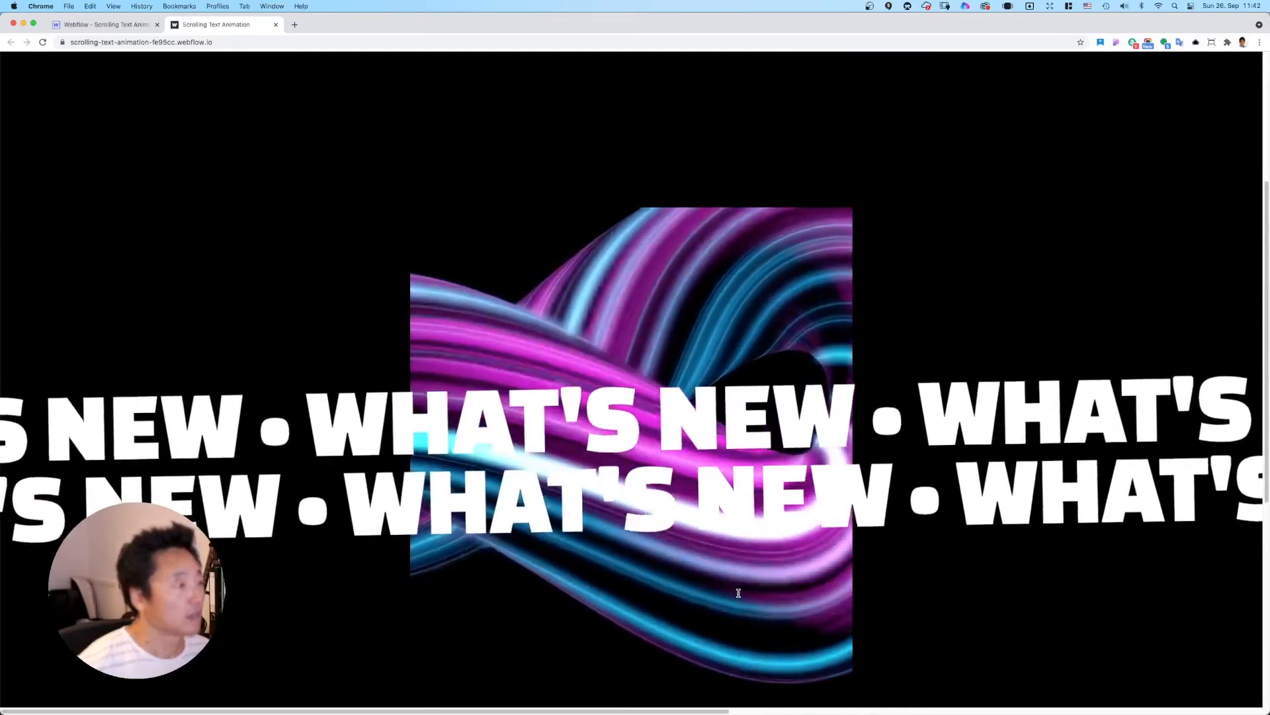
scroll(739, 593, down, 5)
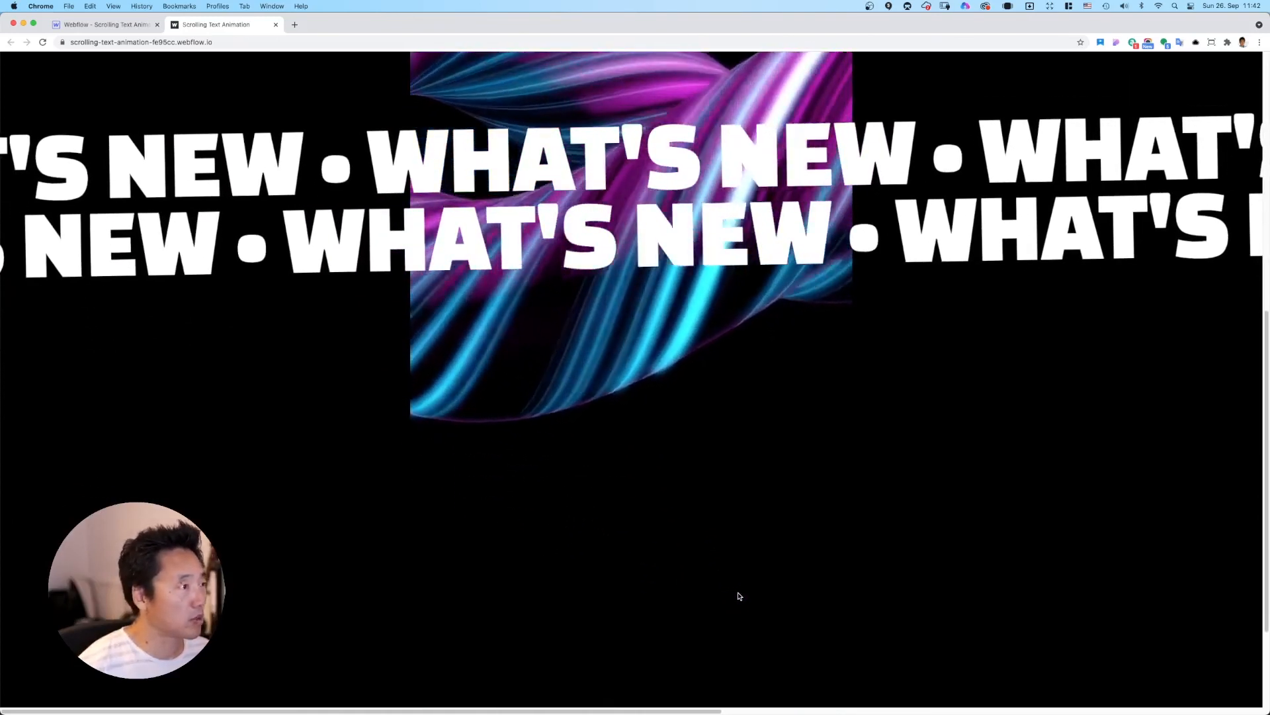
scroll(739, 595, up, 4)
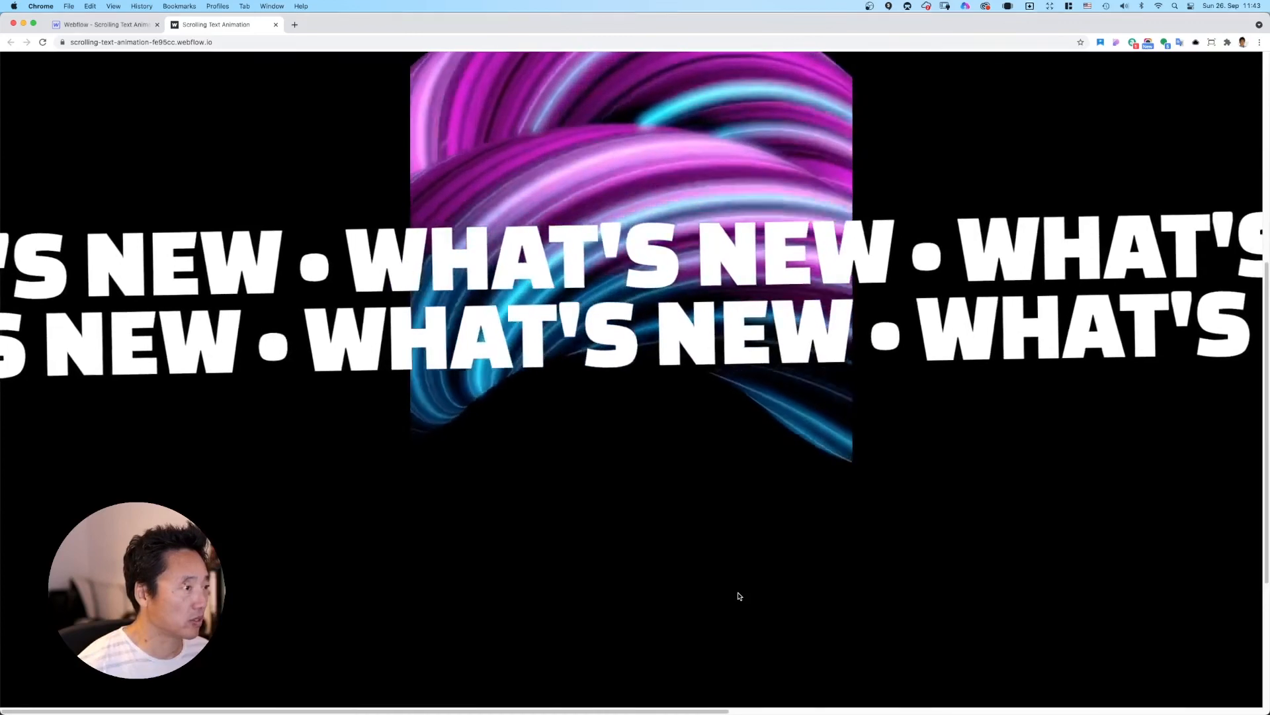
scroll(739, 596, up, 4)
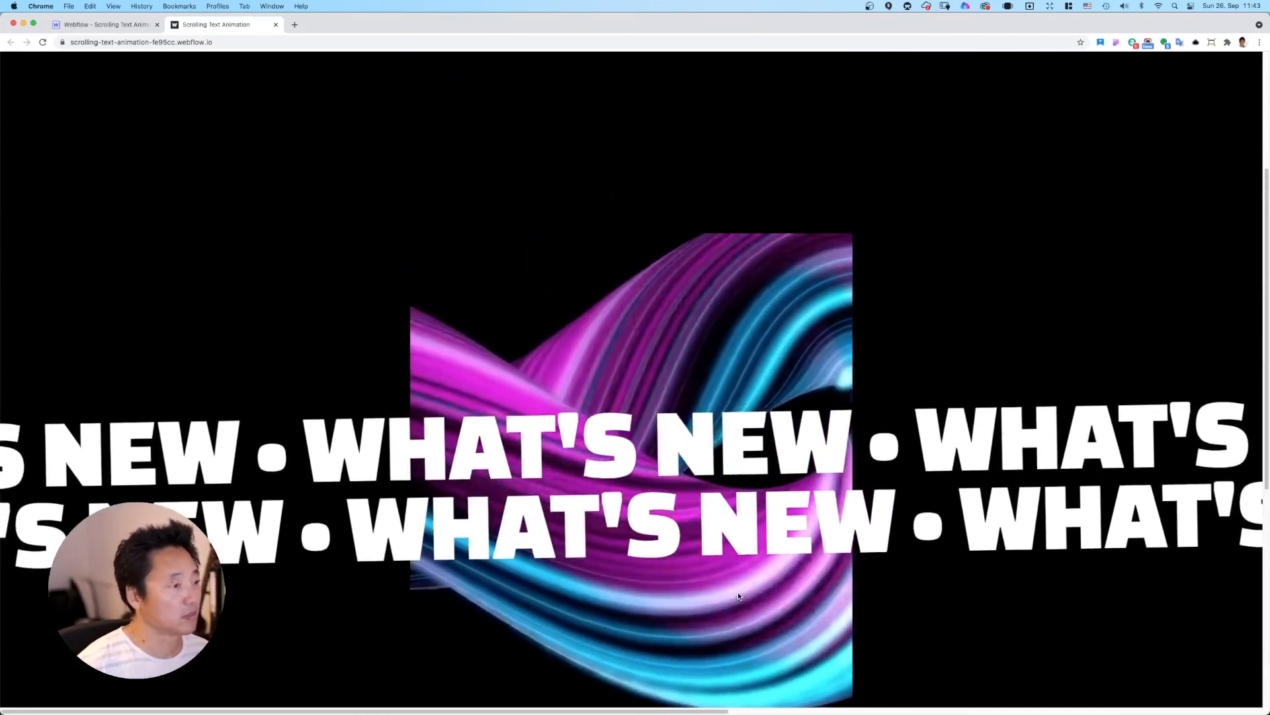
scroll(739, 595, down, 4)
scroll(738, 596, down, 2)
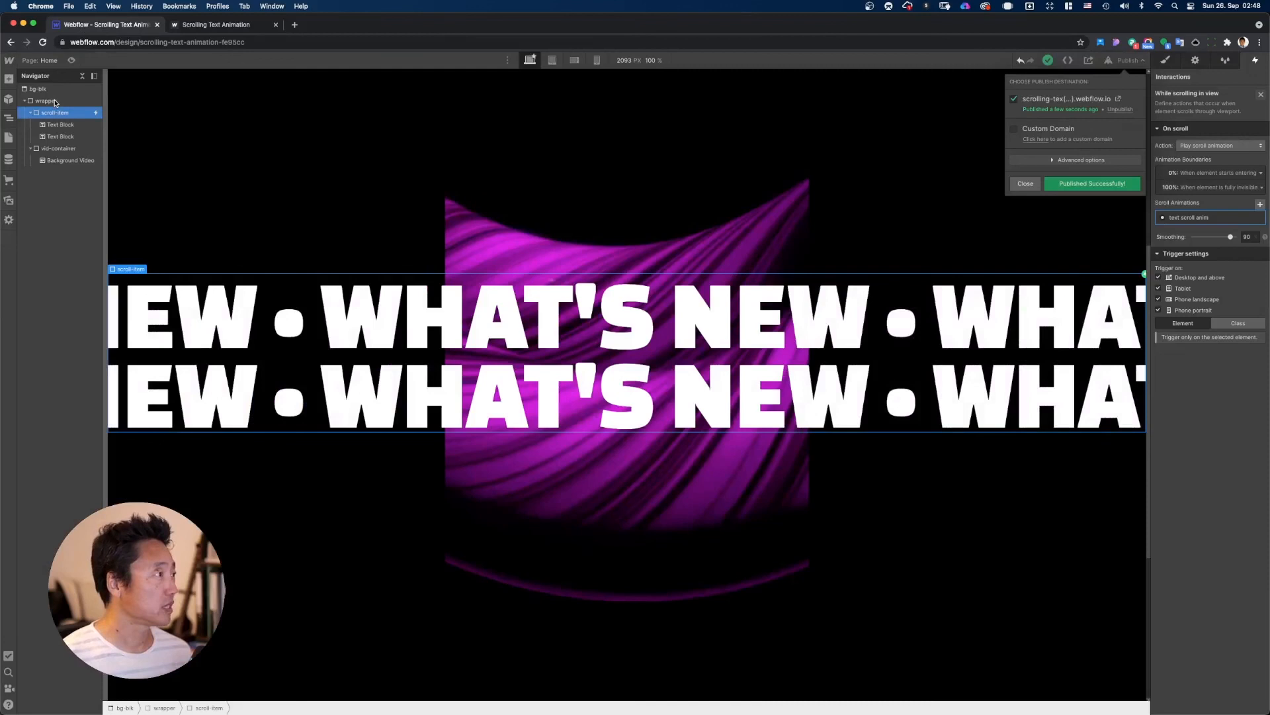
Step: Set the scroll-item block's position to Relative with a z-index of 1
click(57, 111)
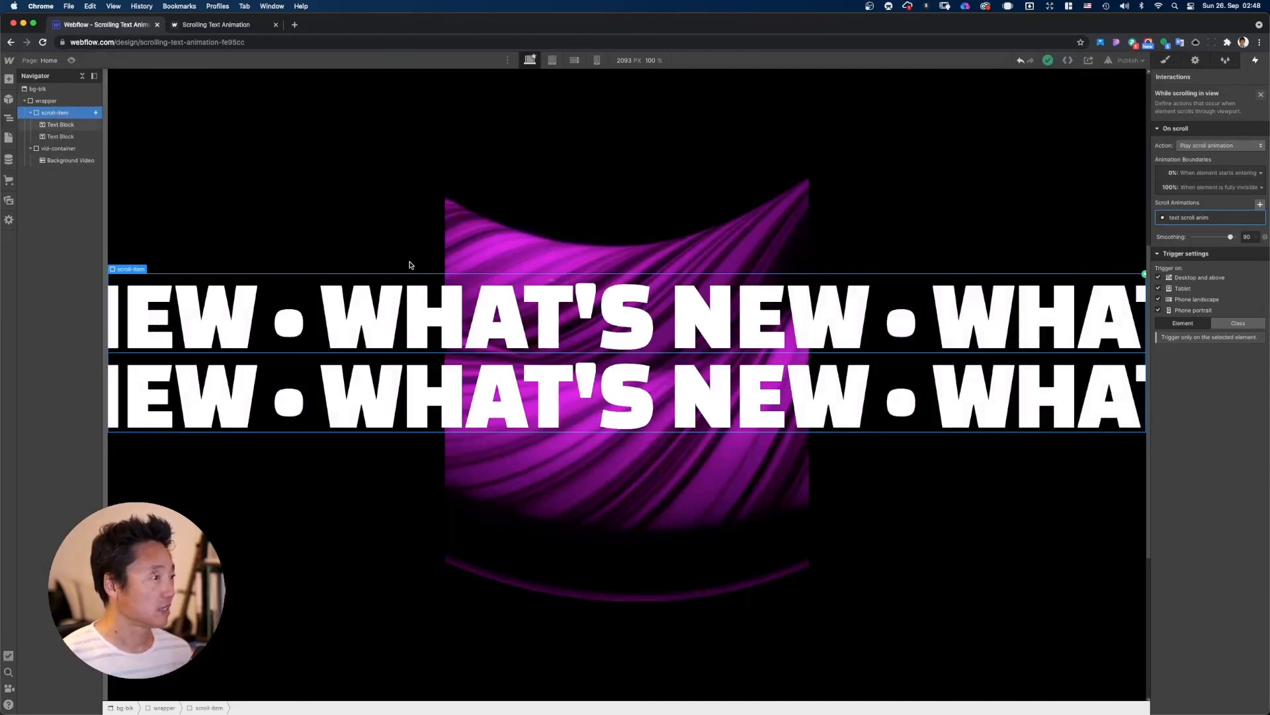
click(531, 257)
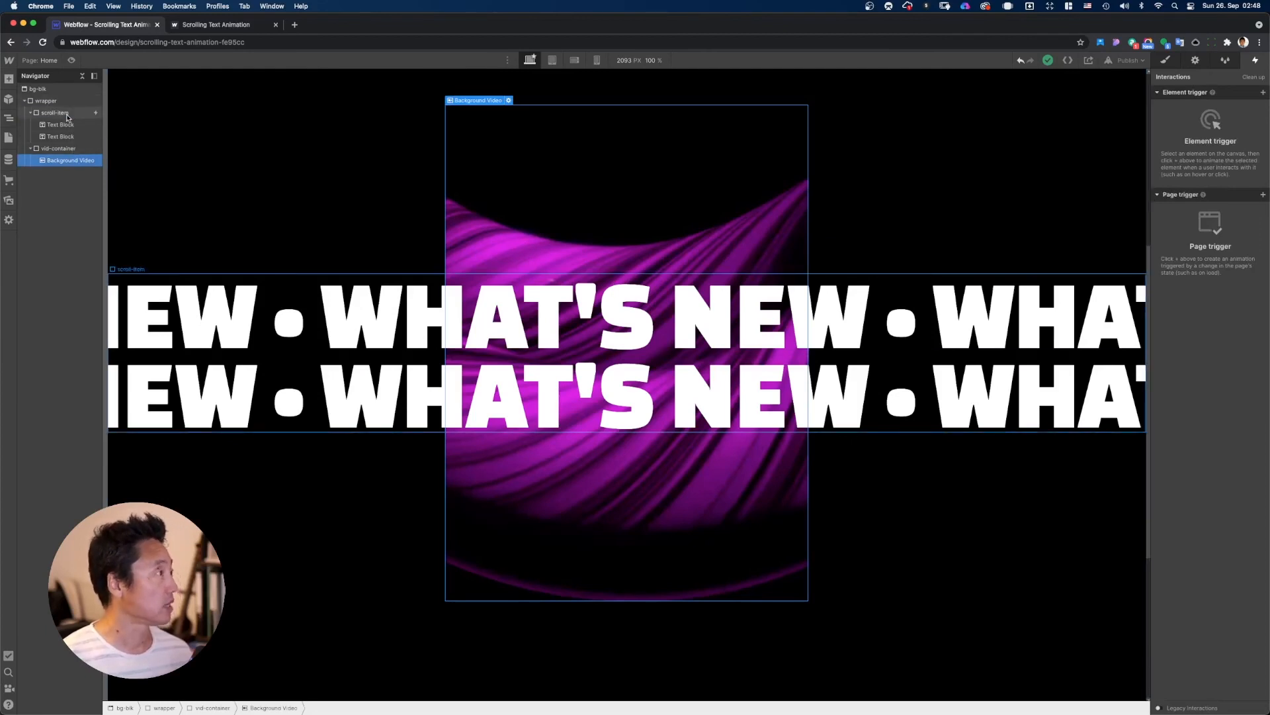
click(67, 115)
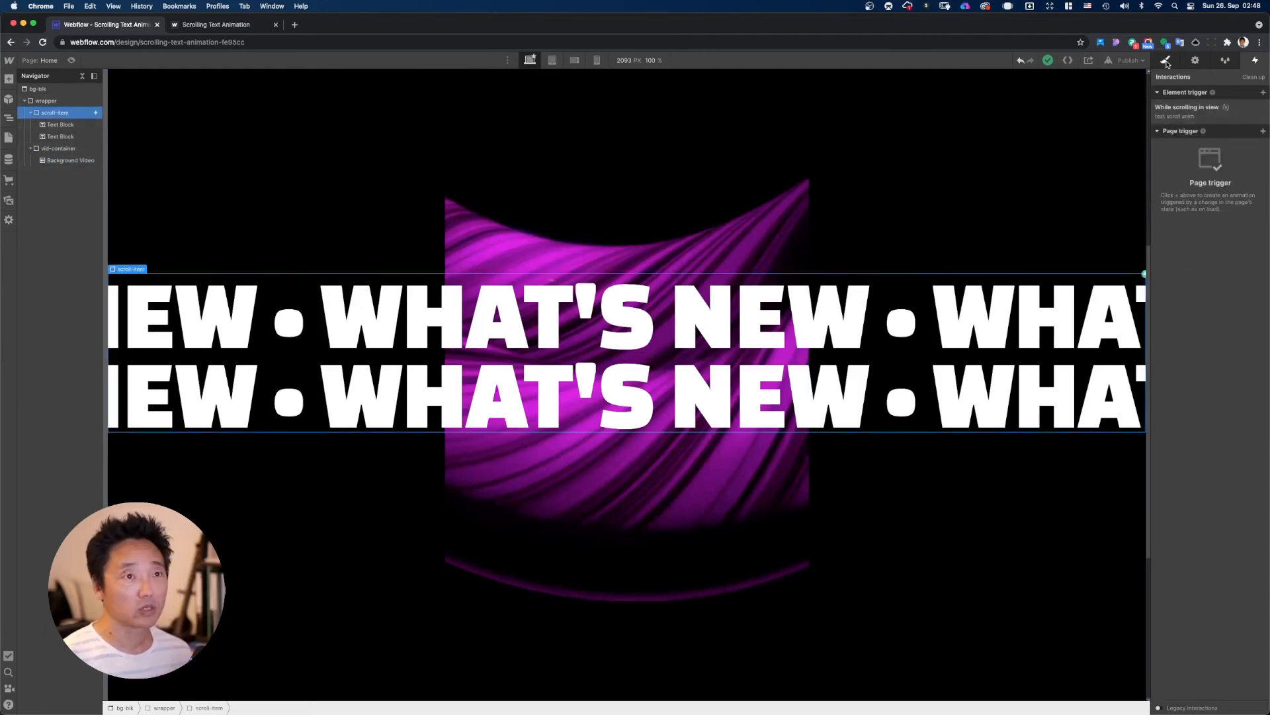
click(1166, 61)
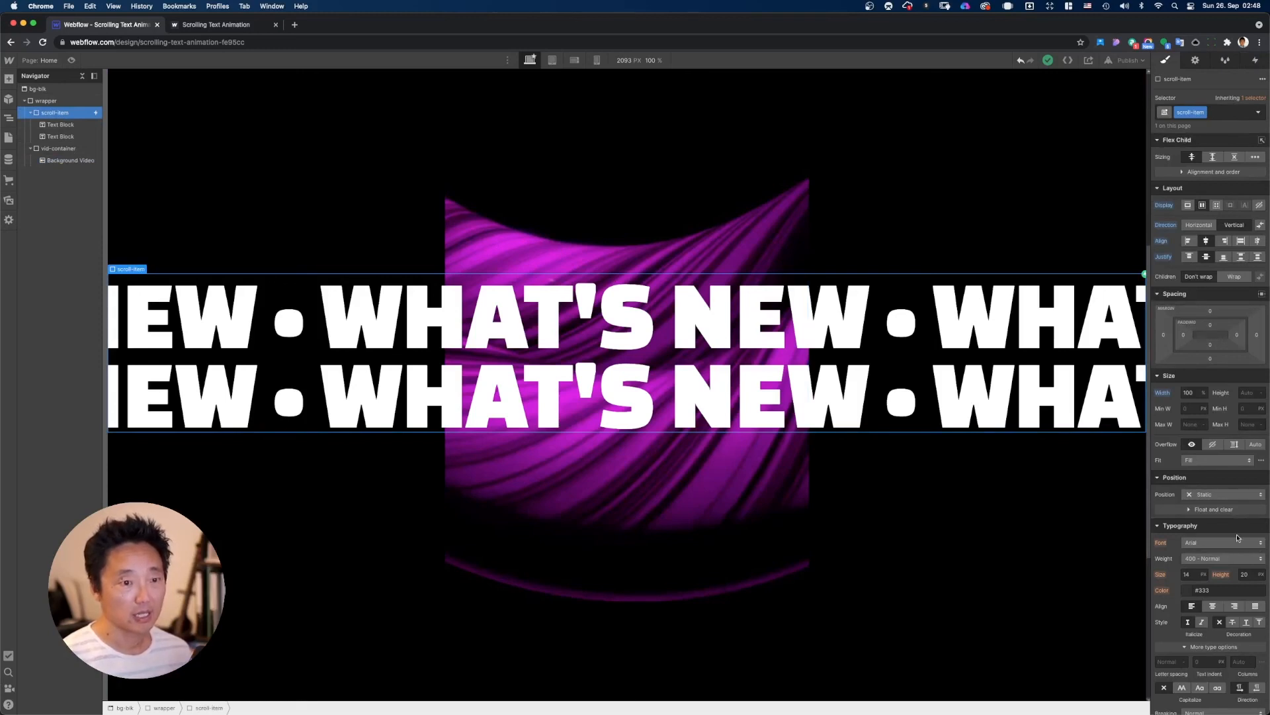
scroll(1238, 537, down, 3)
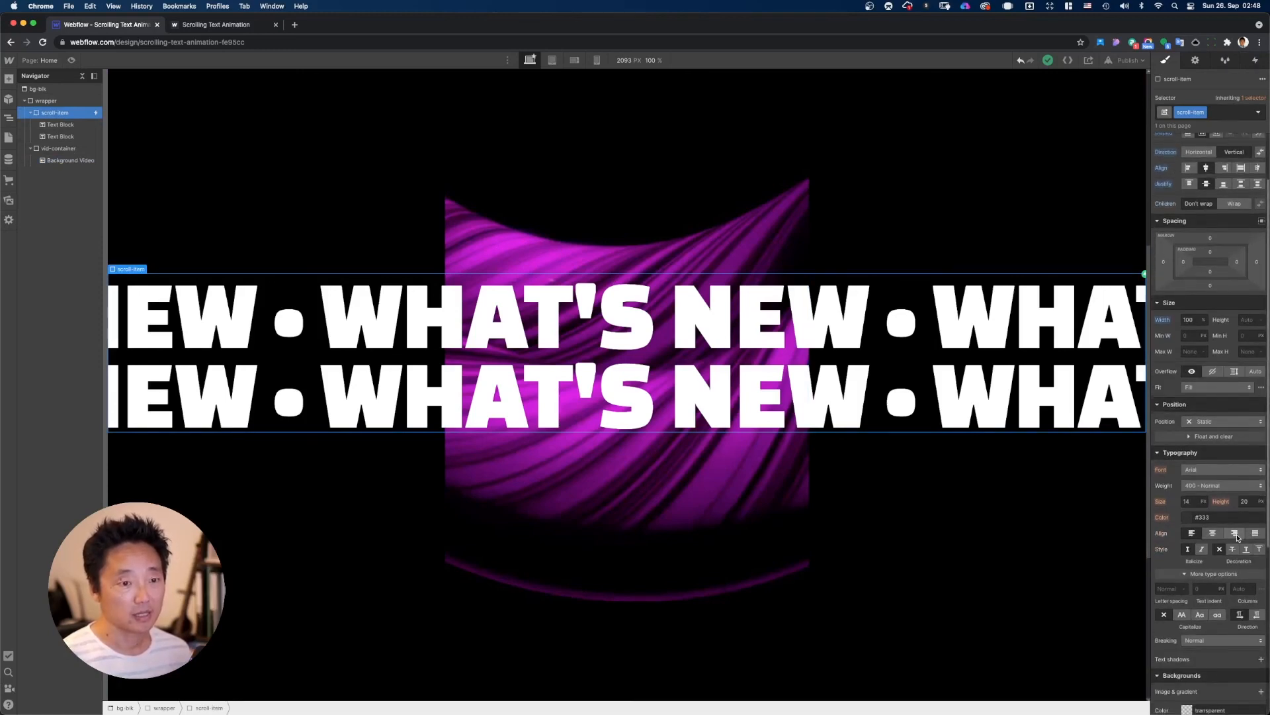
scroll(1238, 537, down, 1)
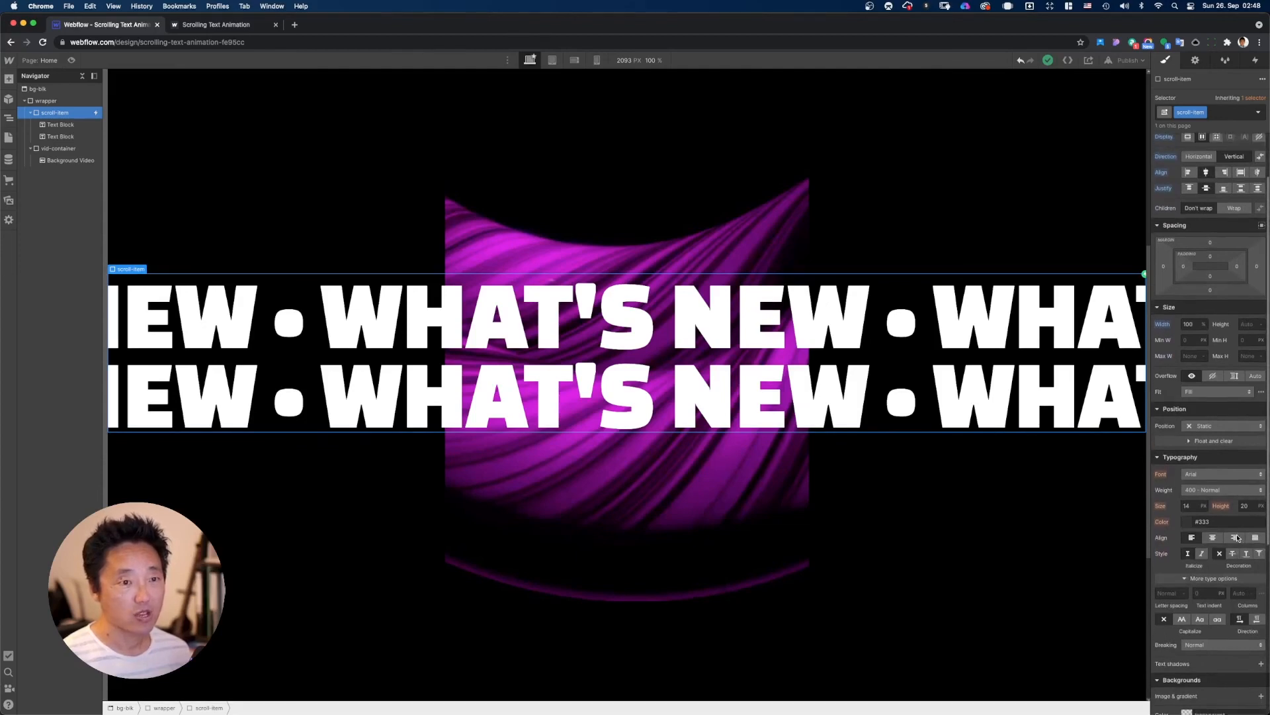
scroll(1238, 537, up, 4)
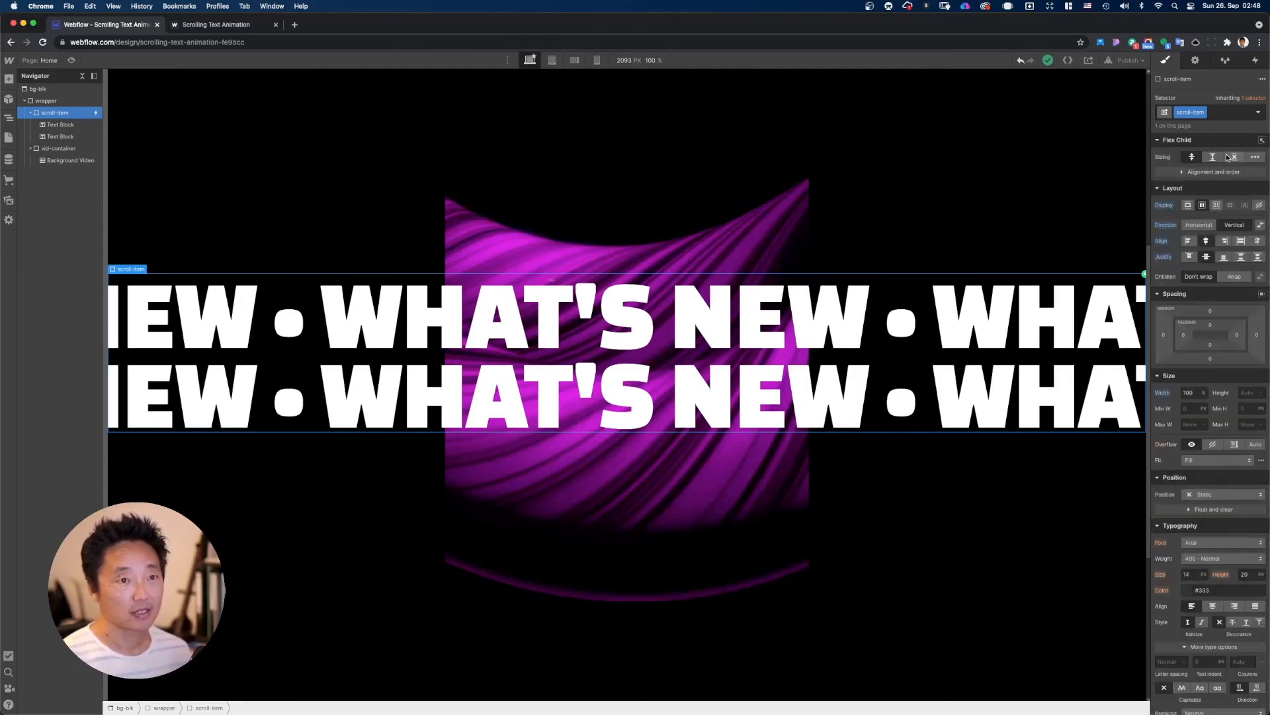
scroll(1224, 243, down, 1)
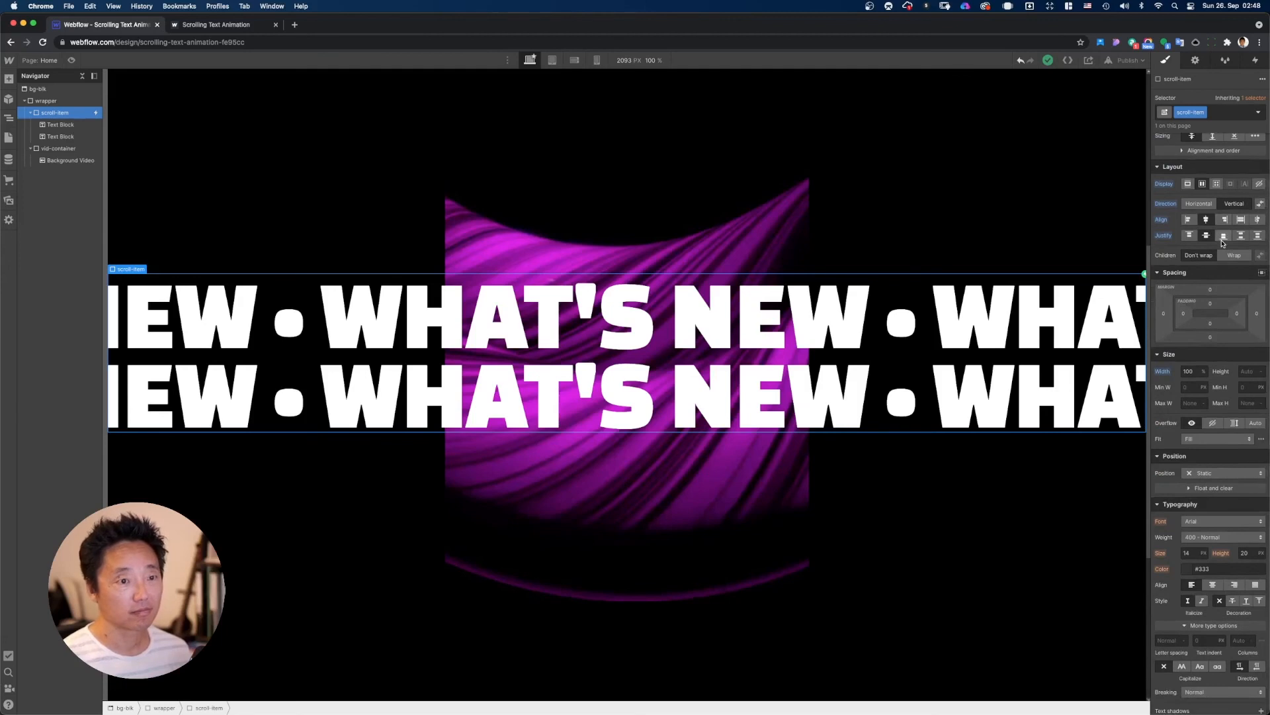
click(1224, 477)
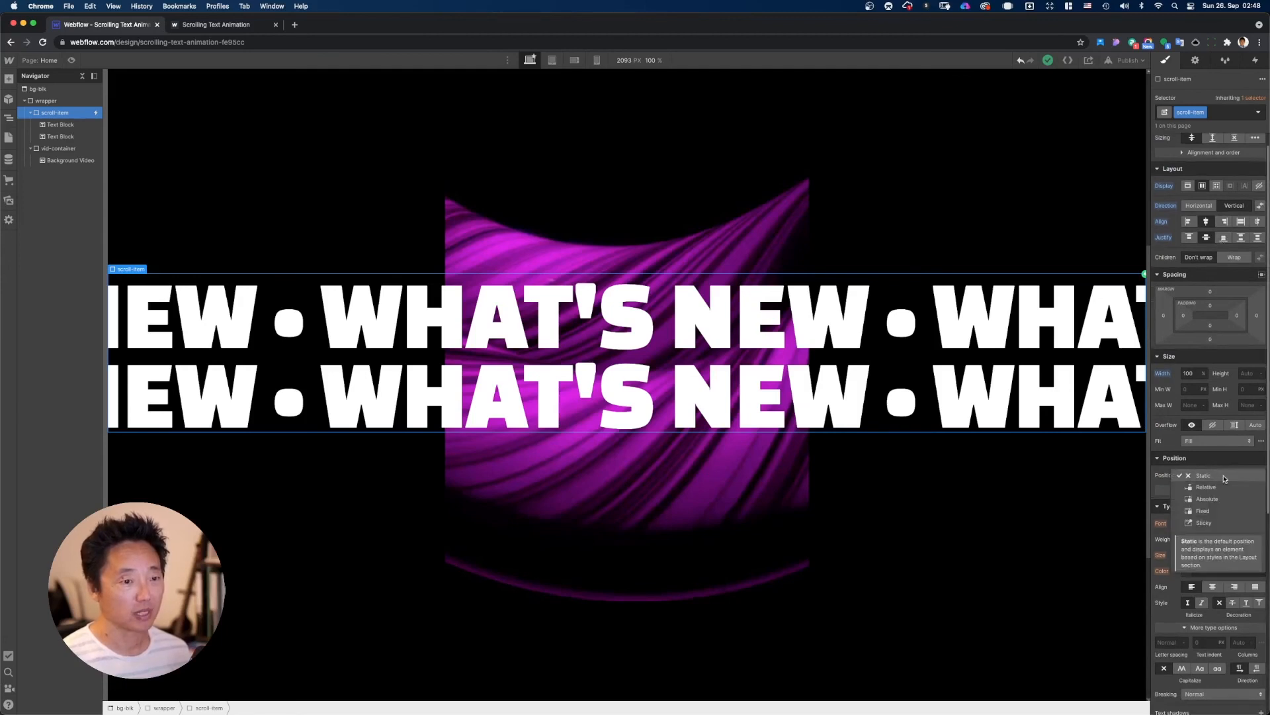
click(1221, 488)
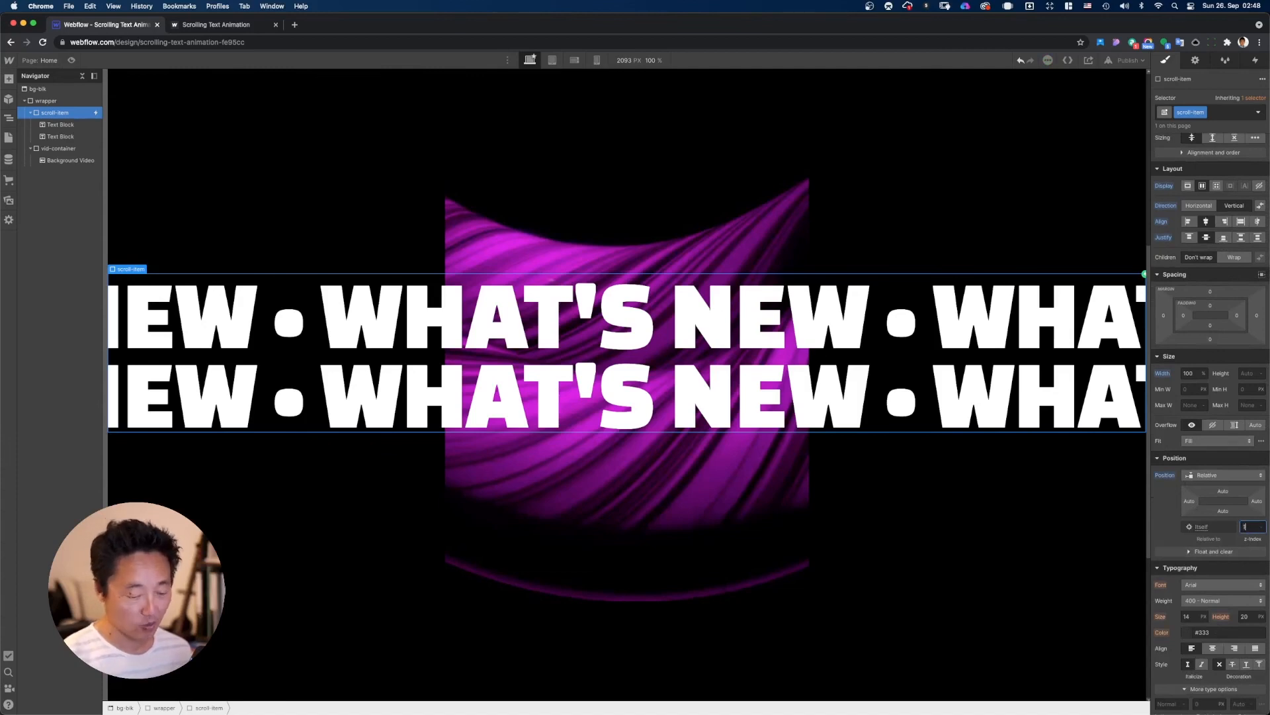
Step: Give the vid-container a z-index of 2 so the video sits in front of the text, and republish the site
click(78, 152)
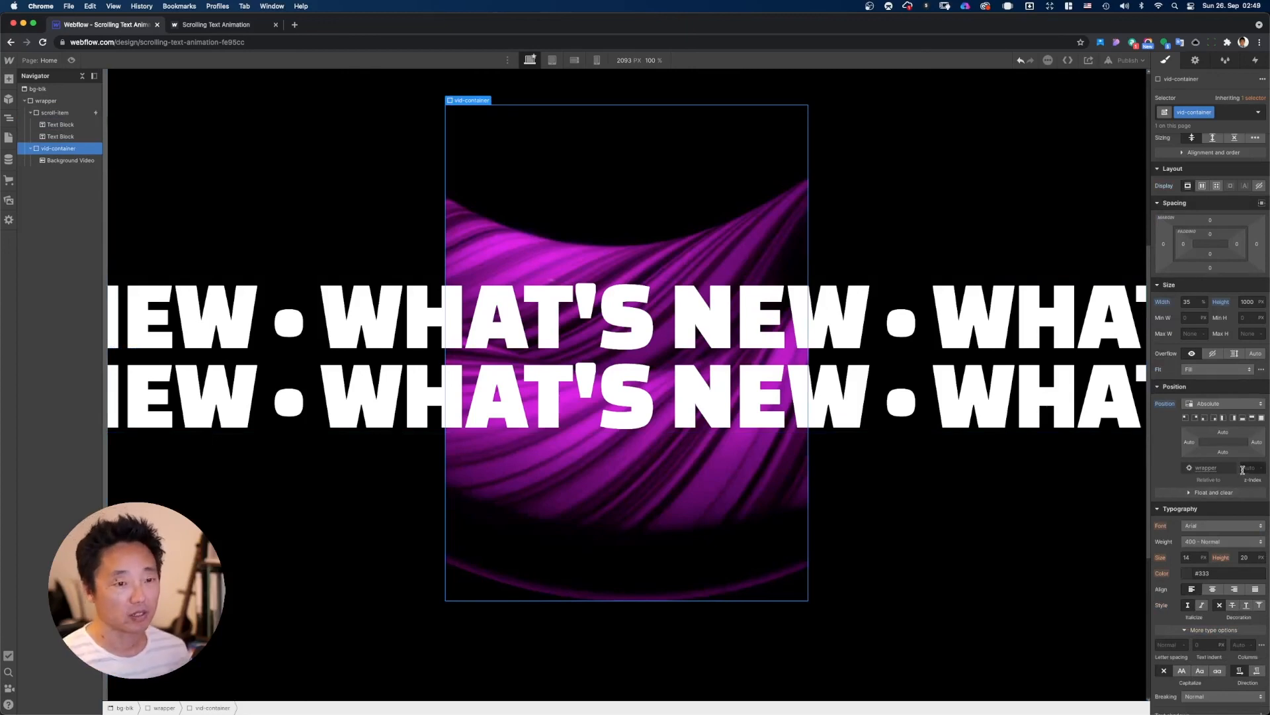
text(2)
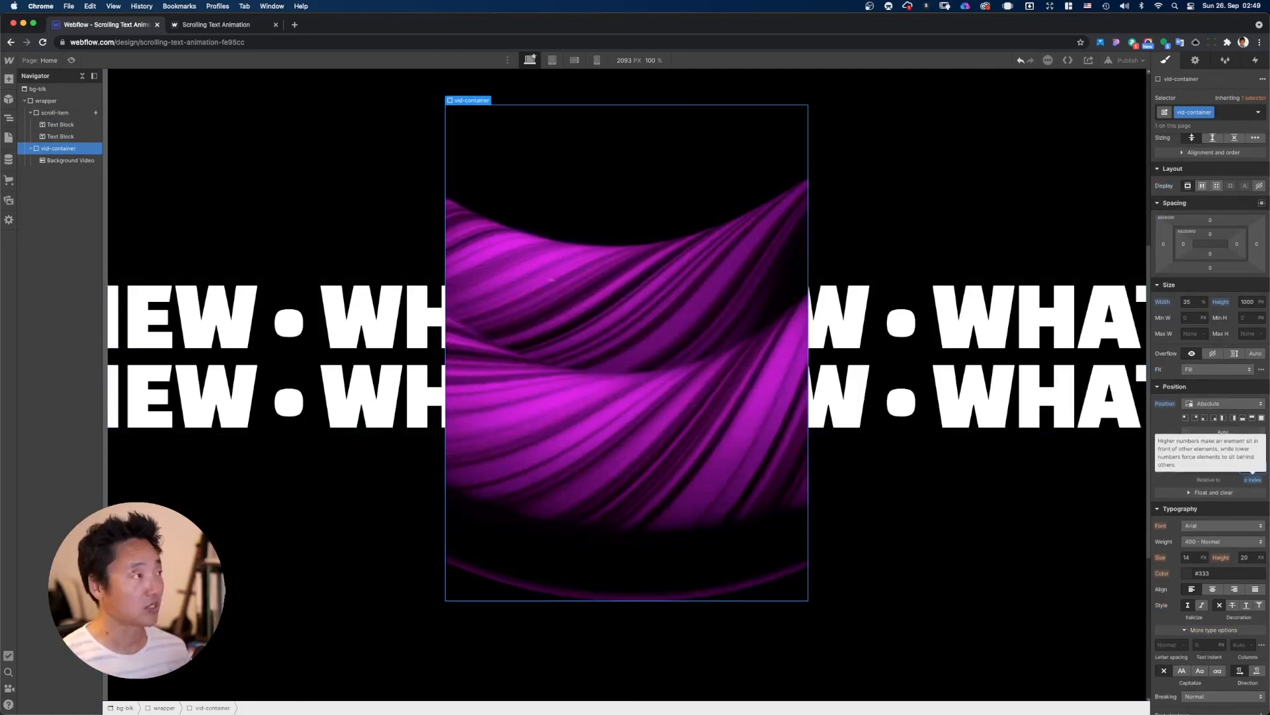
click(1123, 60)
click(1092, 183)
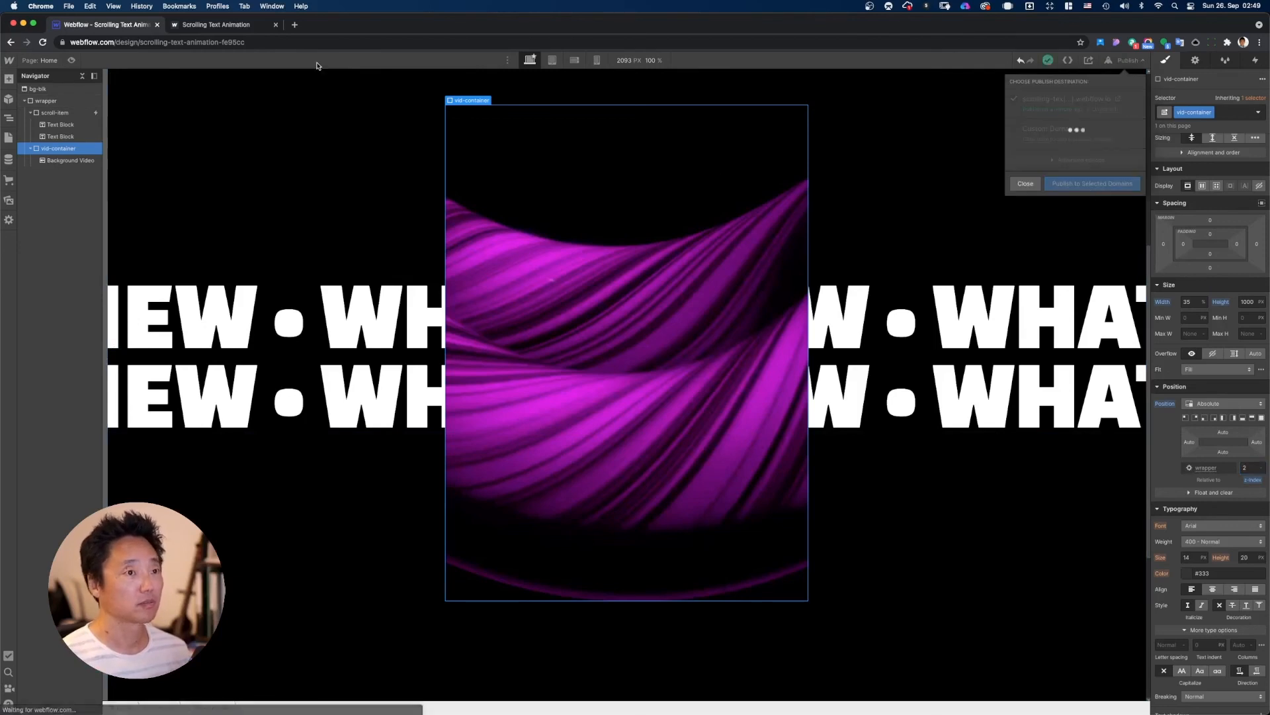
Step: Open the published page and scroll up and down to examine the text rows passing behind the video
click(239, 26)
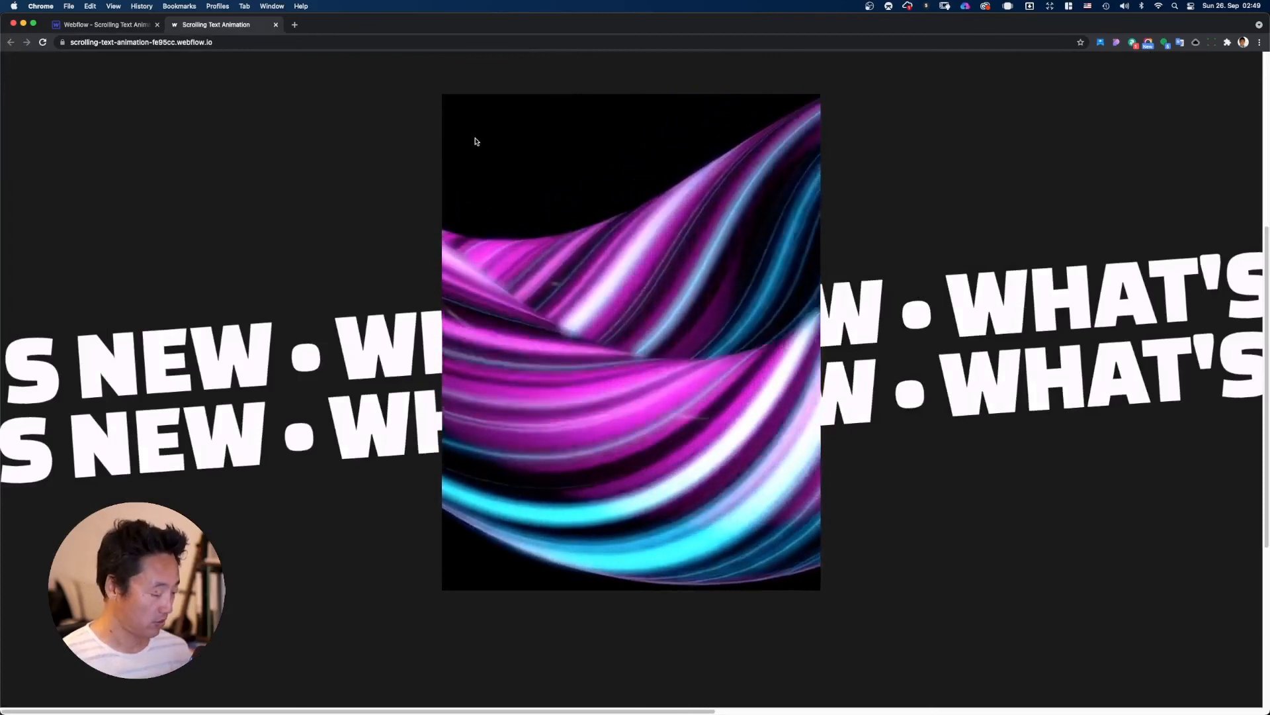
scroll(463, 172, up, 5)
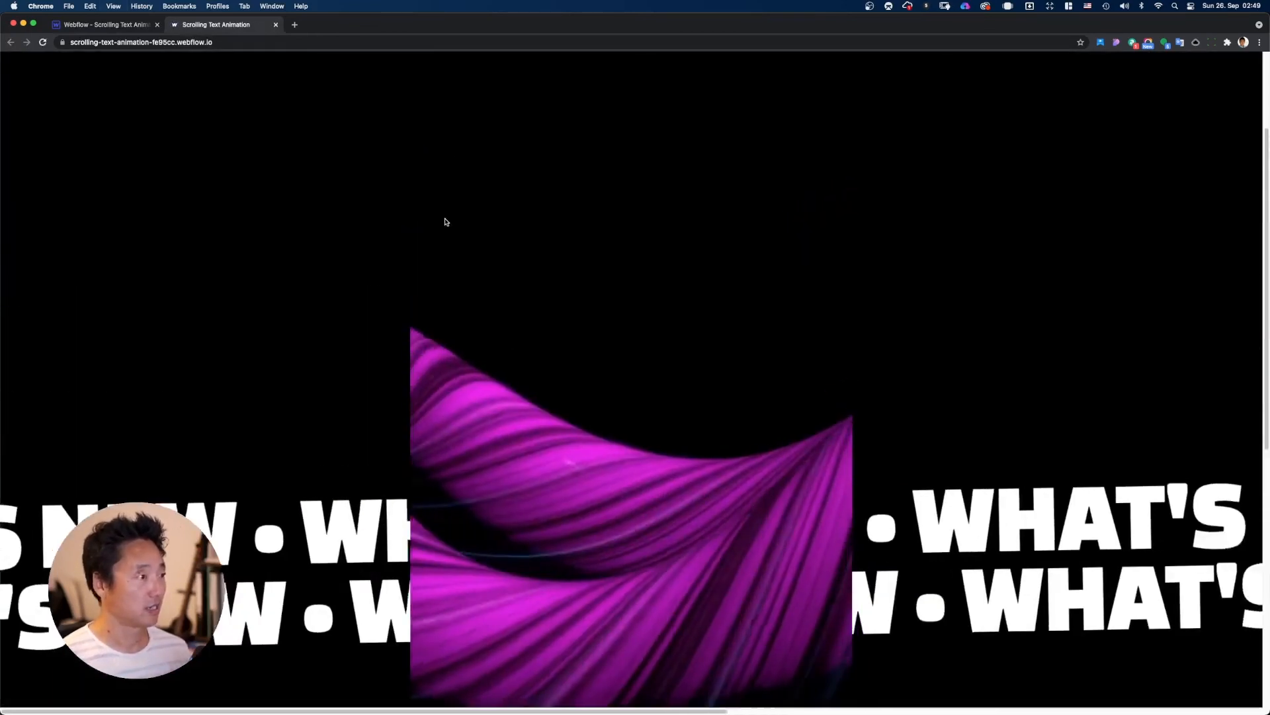
scroll(446, 222, up, 2)
scroll(445, 222, down, 2)
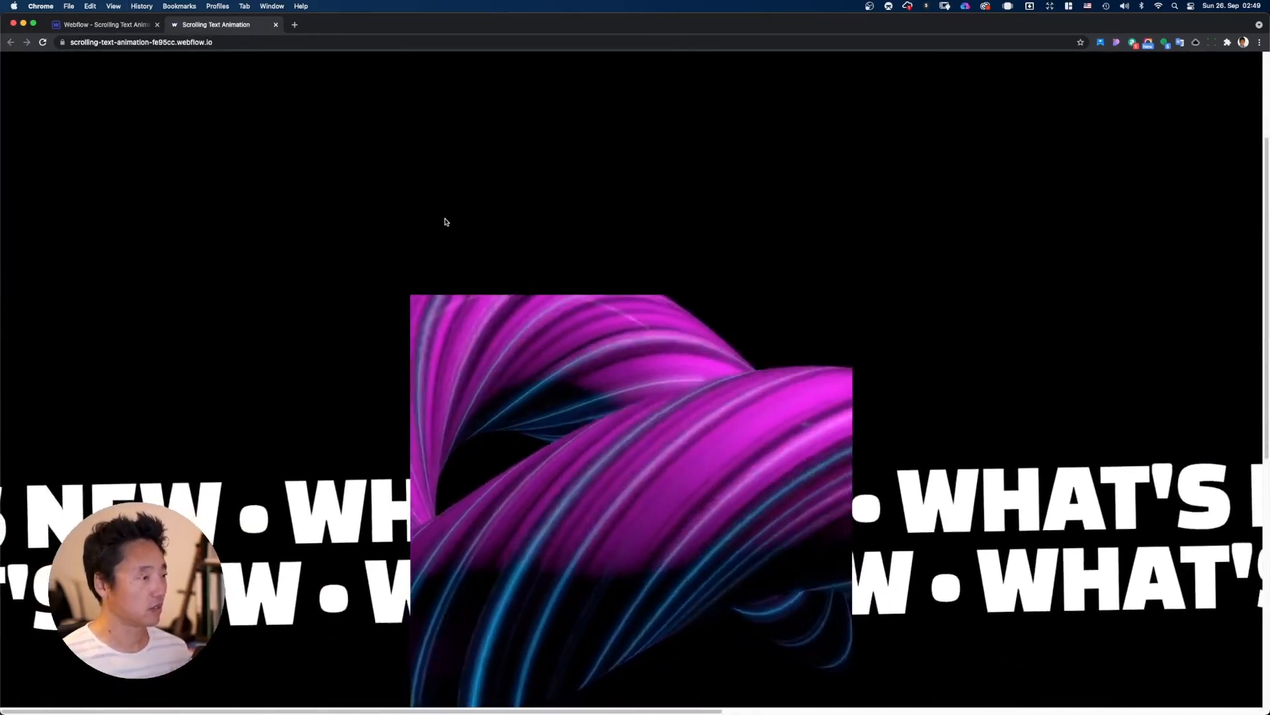
scroll(446, 222, down, 5)
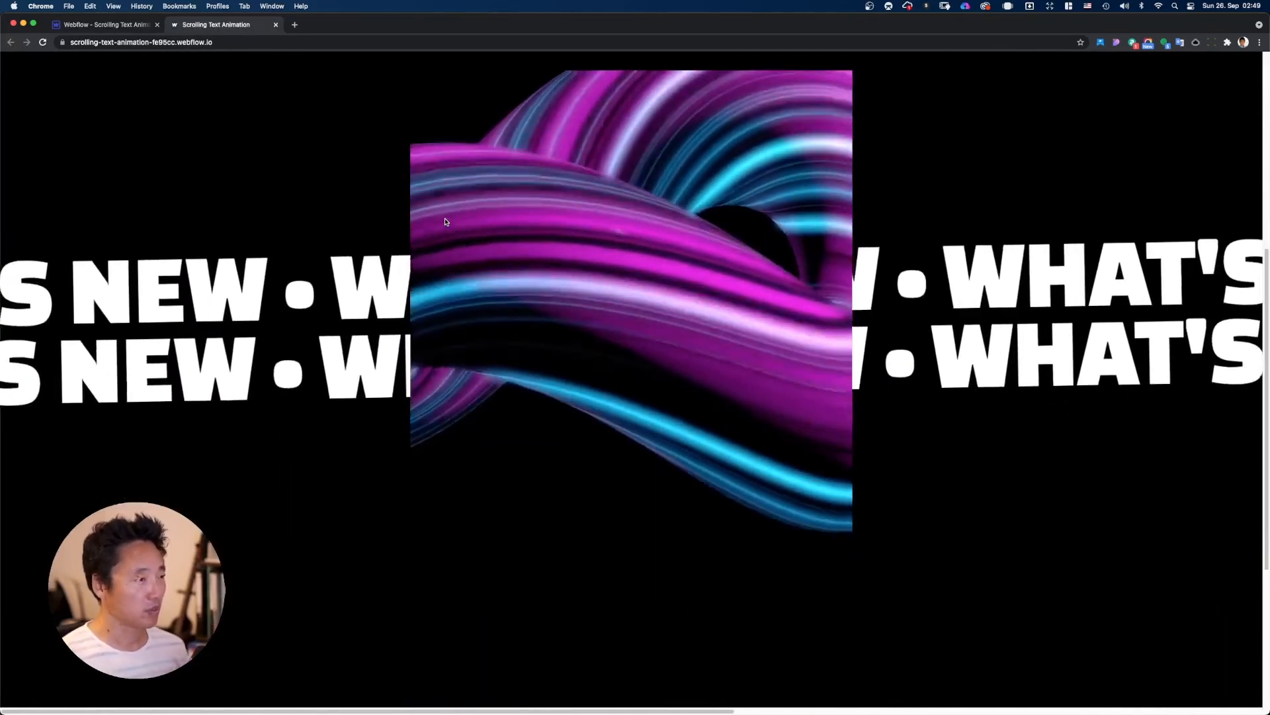
scroll(445, 223, down, 3)
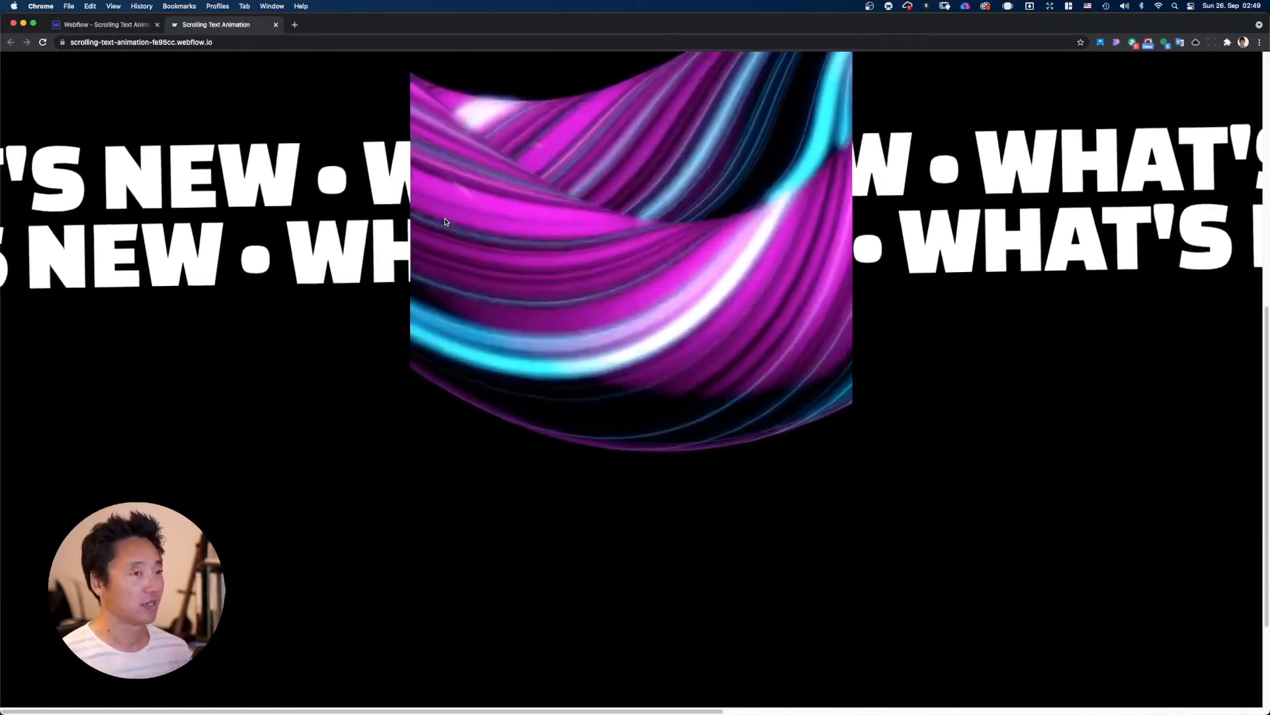
scroll(445, 222, up, 5)
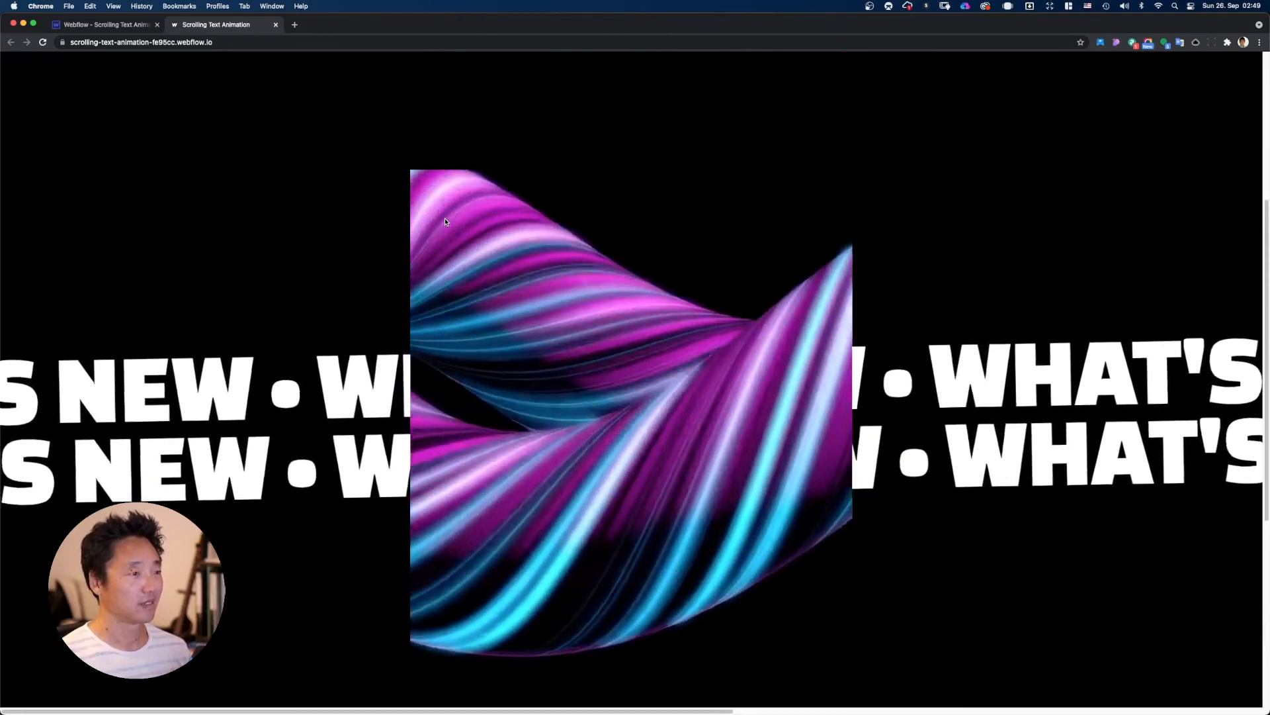
scroll(446, 222, down, 3)
scroll(445, 221, up, 3)
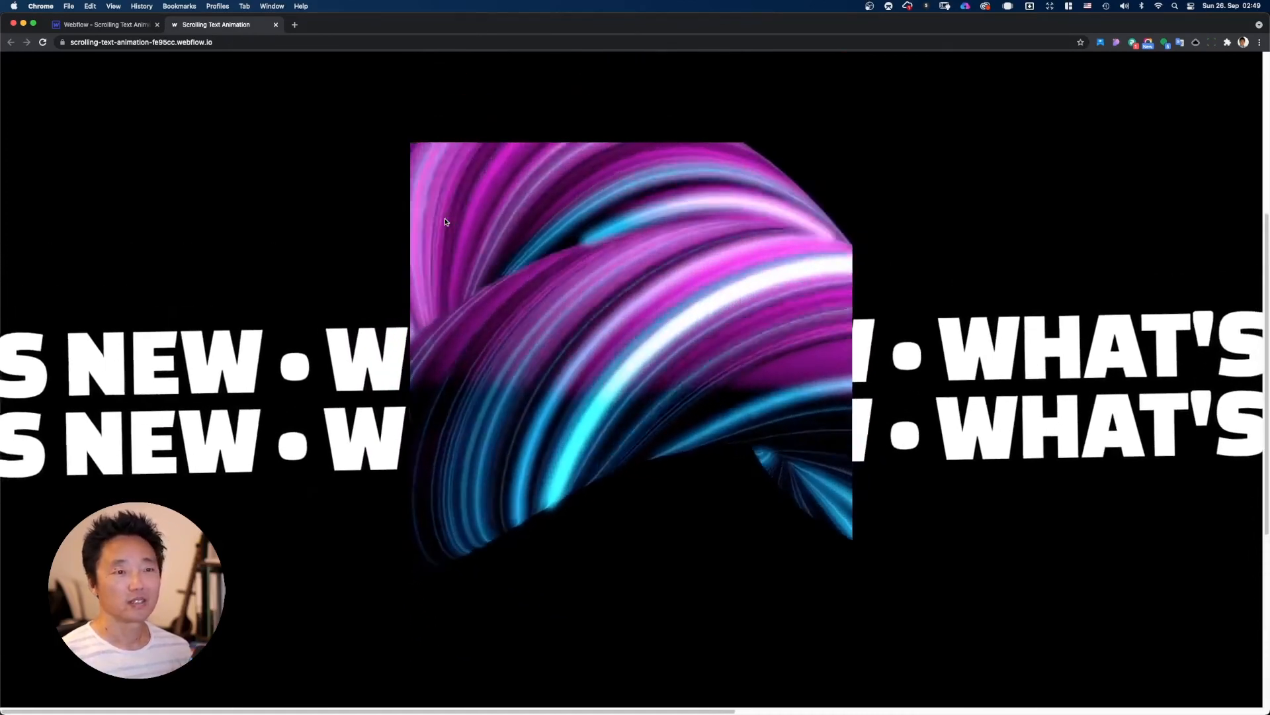
scroll(445, 221, up, 2)
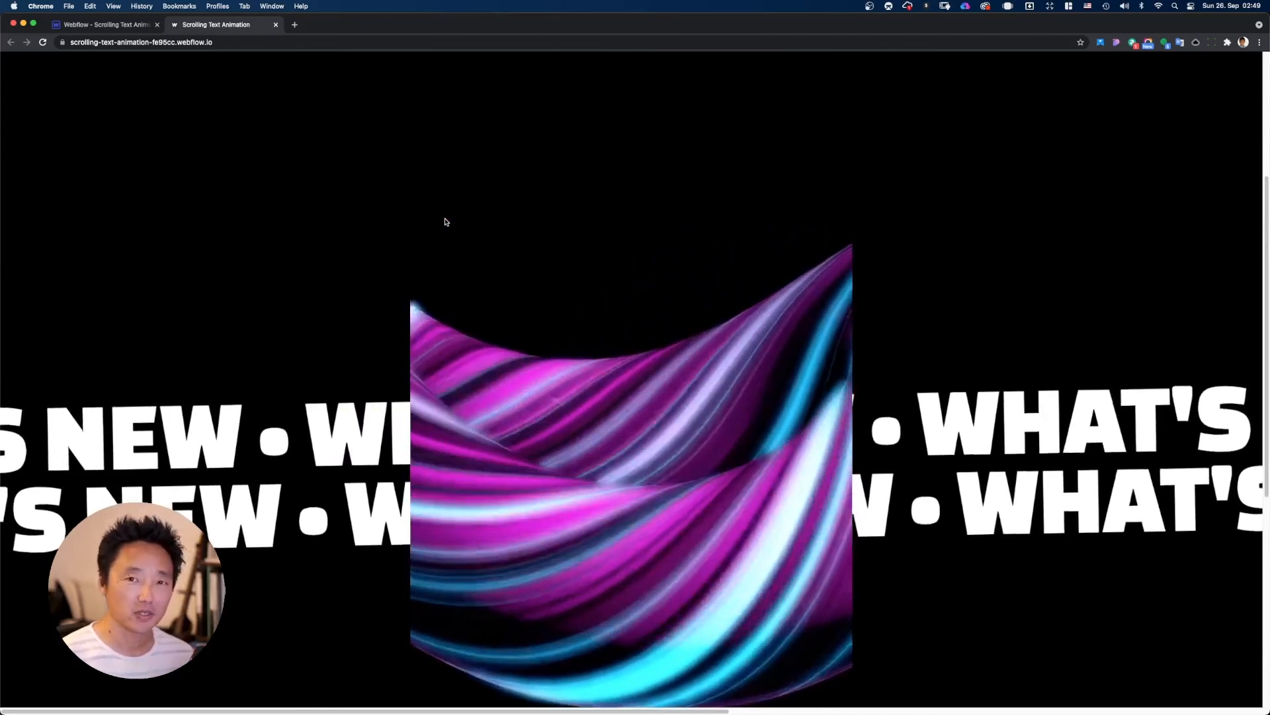
scroll(445, 222, down, 1)
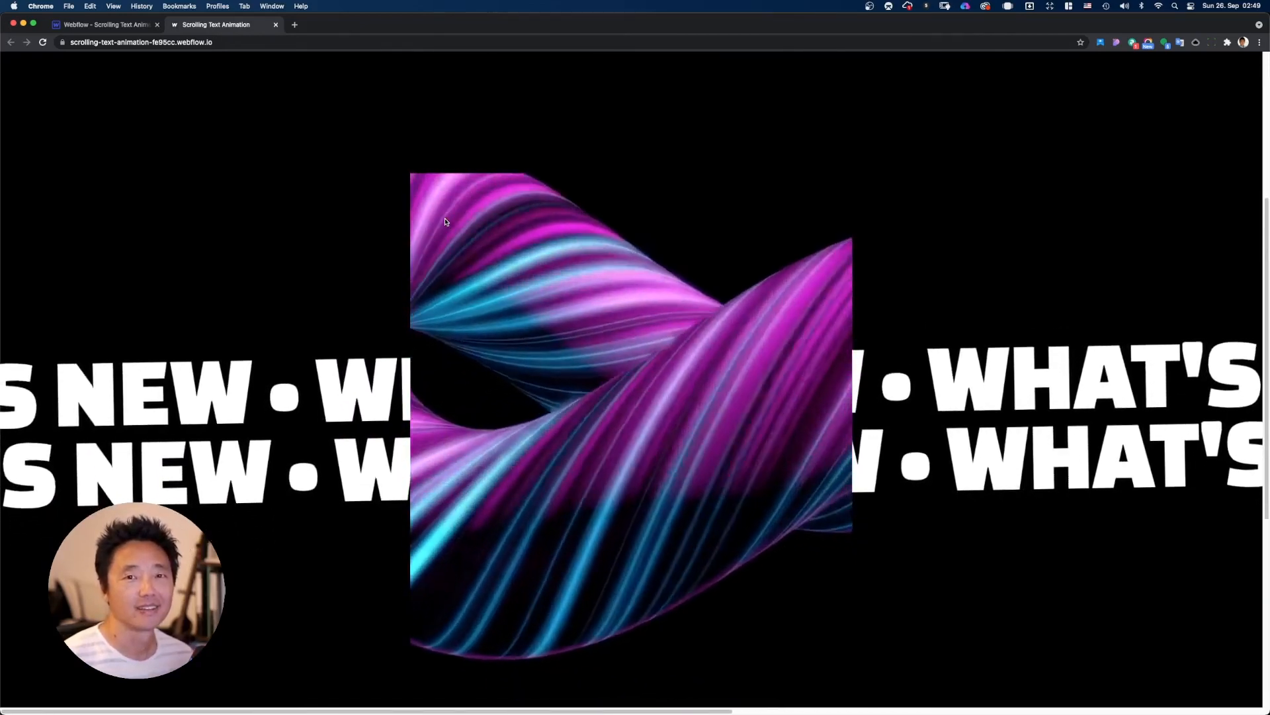